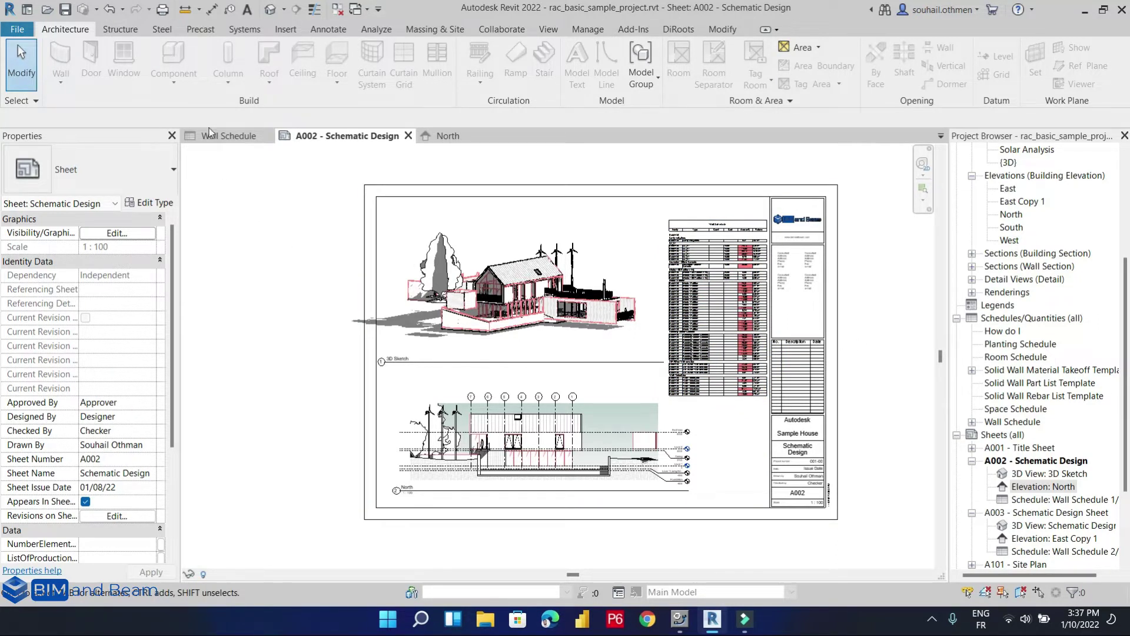
Examine the Wall Schedule's rows and how the schedule, the 3D Sketch and the North elevation are laid out on sheet A002.
left_click(227, 136)
scroll(492, 314, "up", 5)
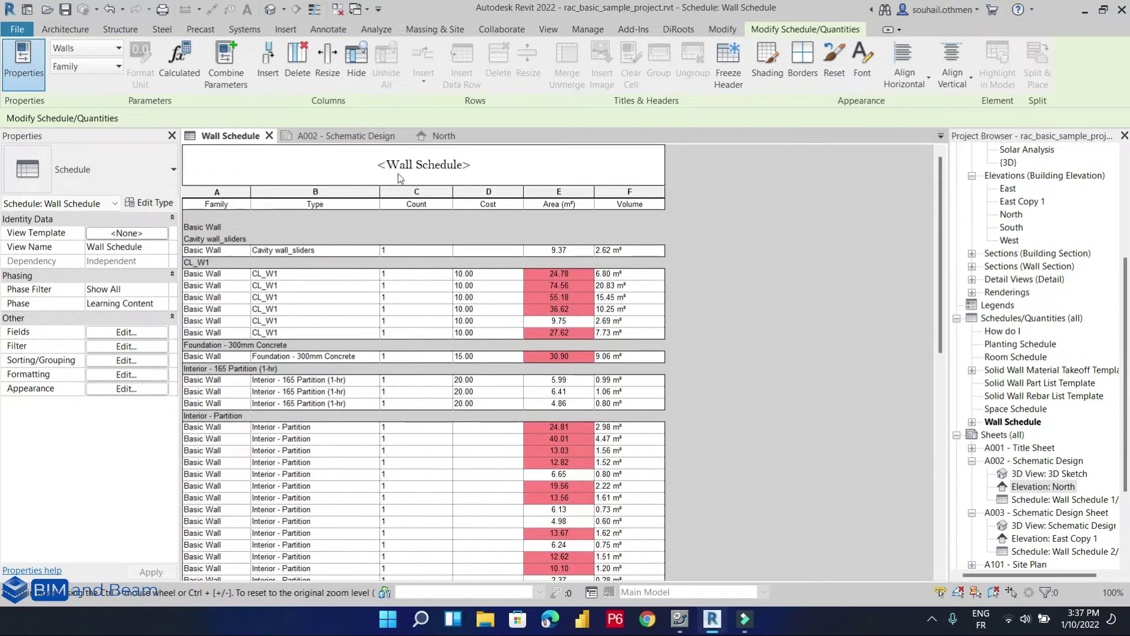
scroll(295, 220, "down", 2)
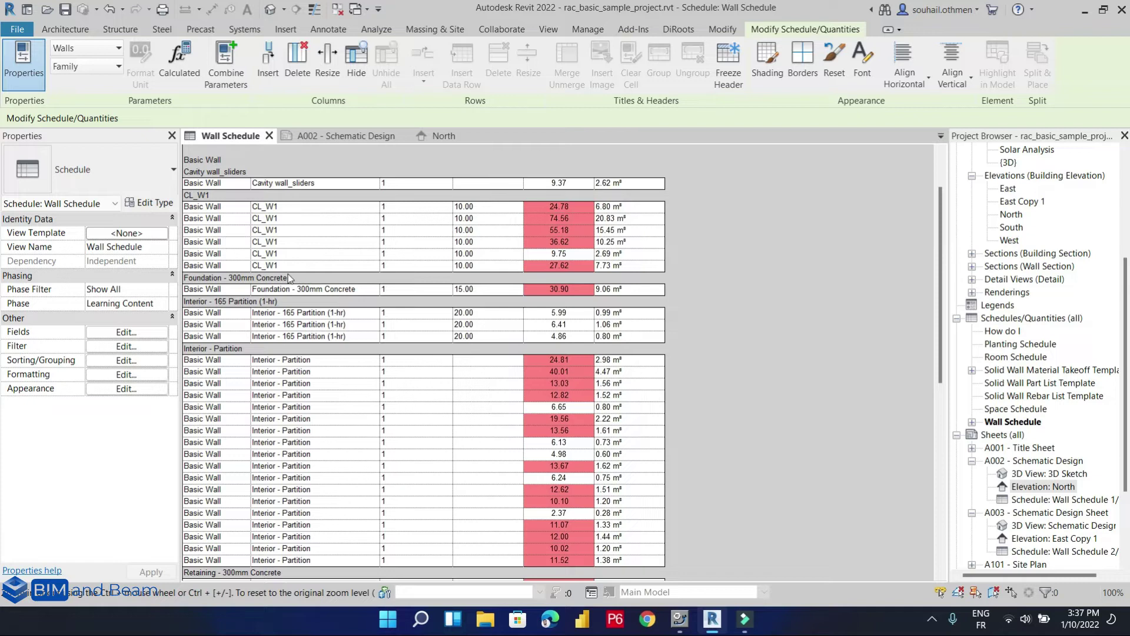
scroll(289, 278, "down", 12)
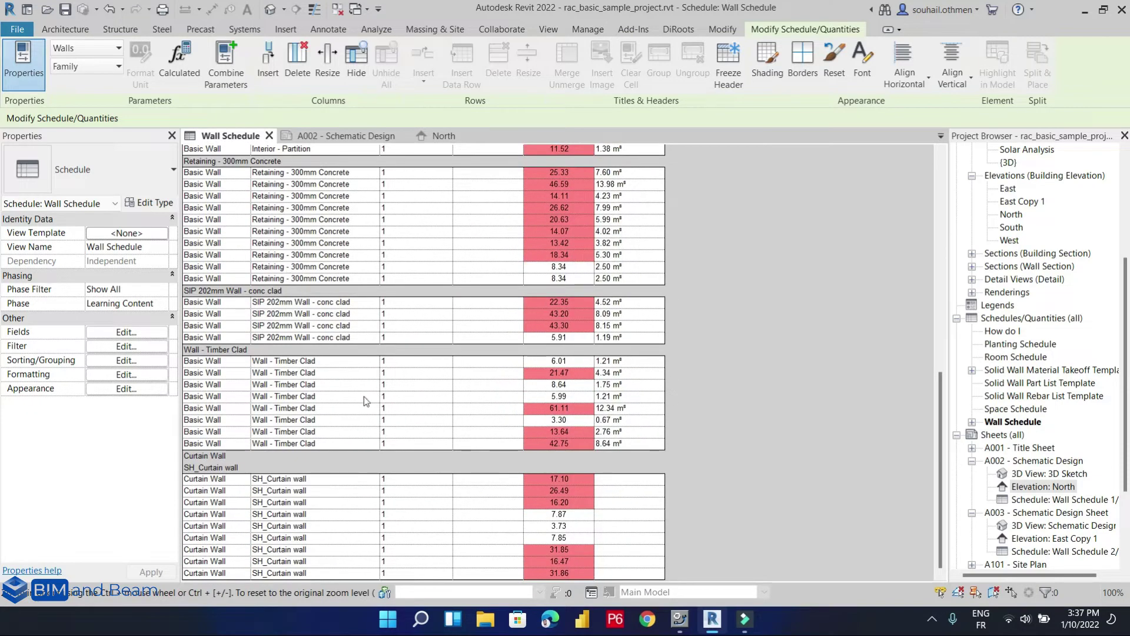
scroll(364, 395, "up", 14)
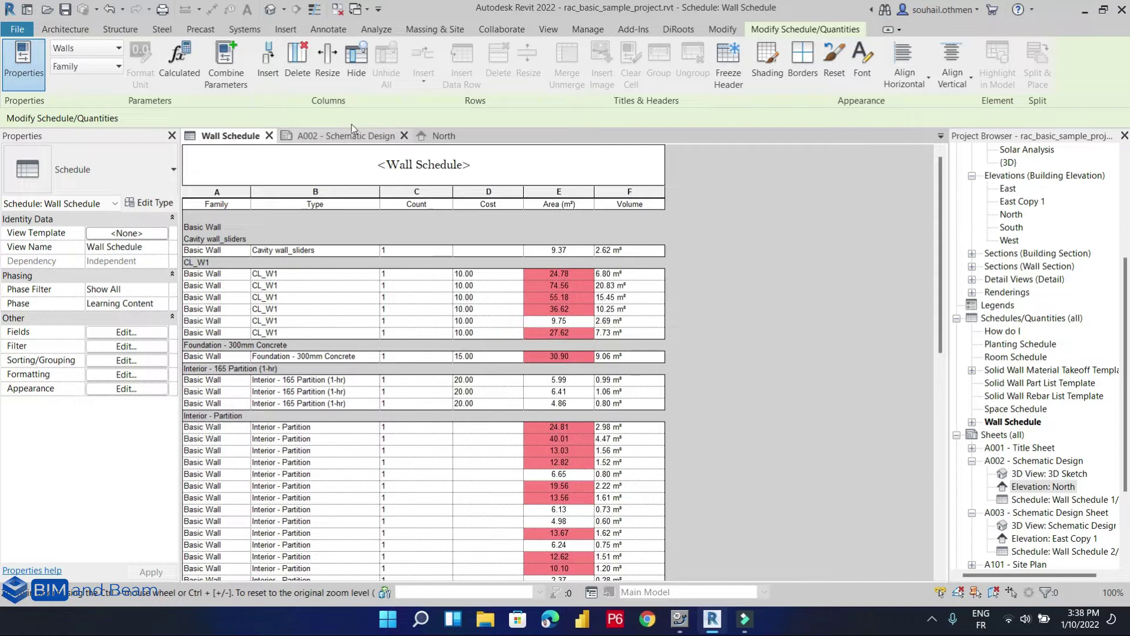
left_click(334, 135)
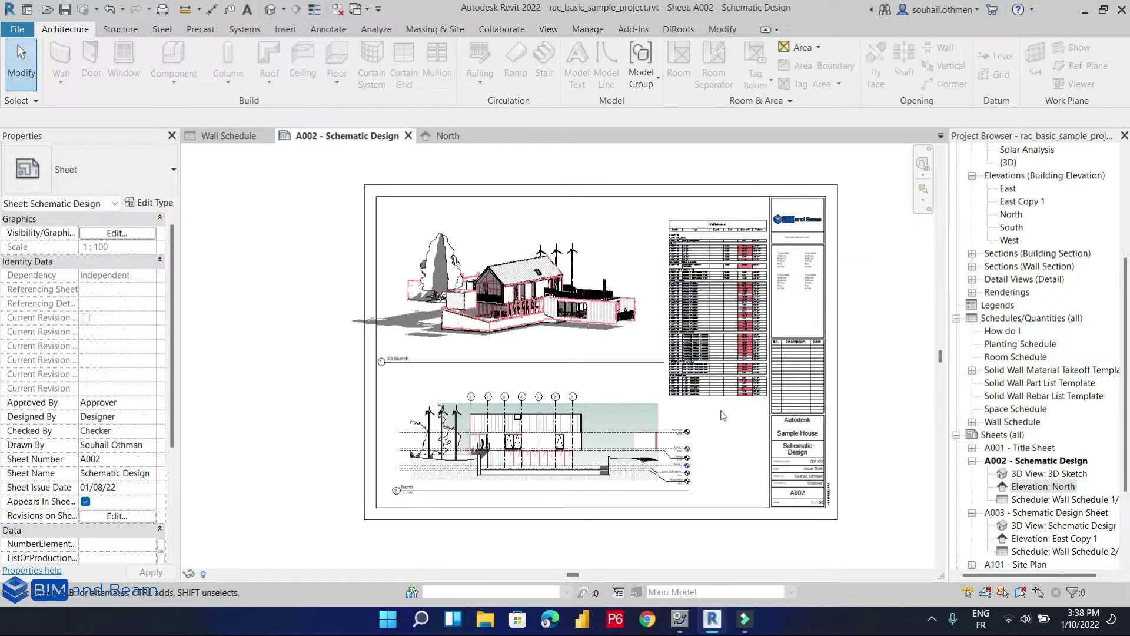
scroll(663, 379, "up", 5)
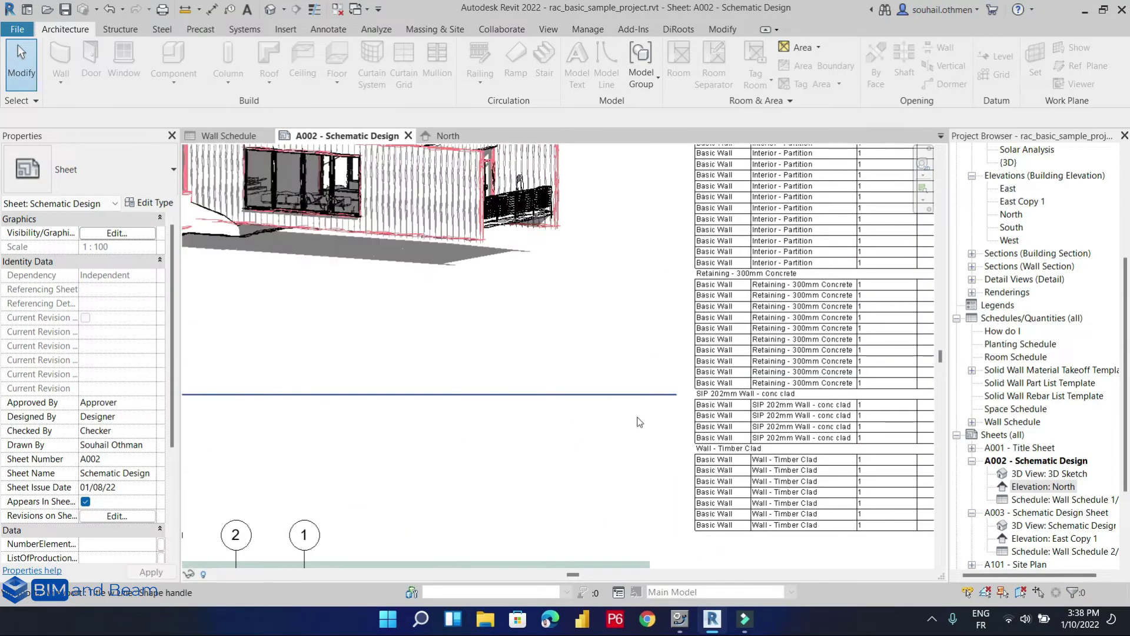
scroll(576, 445, "down", 4)
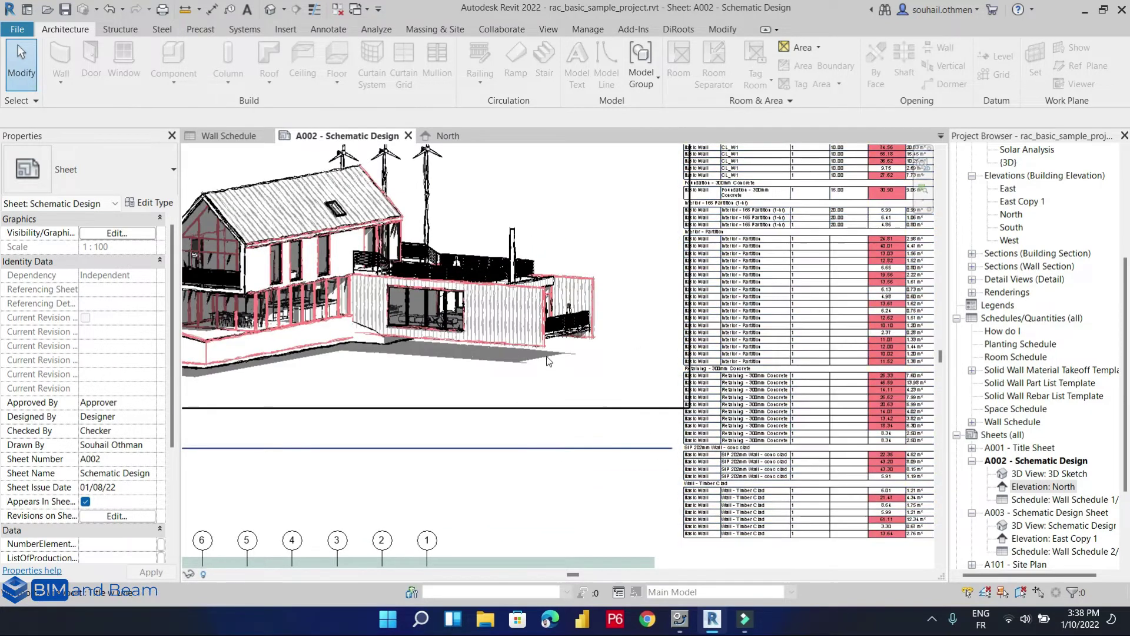
scroll(528, 452, "down", 3)
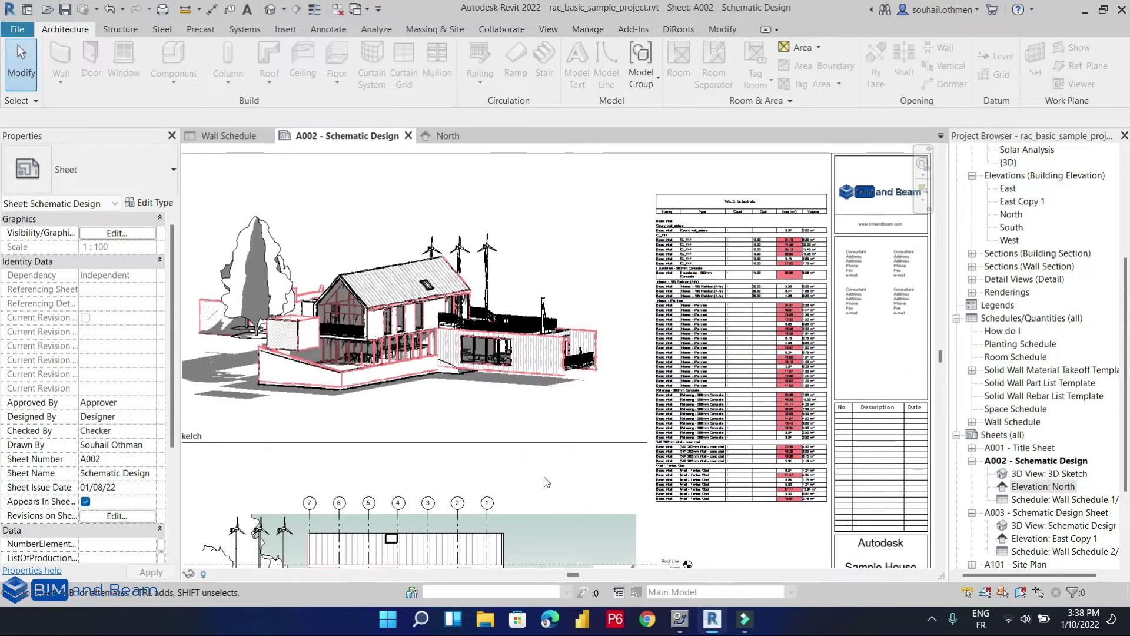
scroll(598, 457, "down", 1)
scroll(605, 455, "up", 1)
scroll(596, 440, "down", 3)
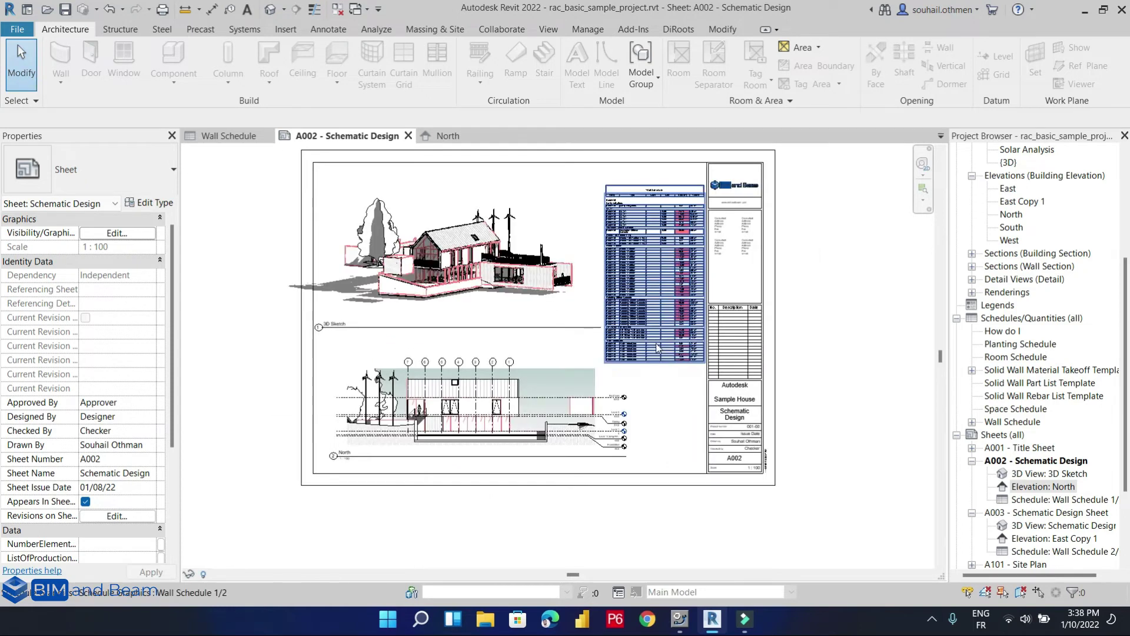
scroll(656, 342, "up", 3)
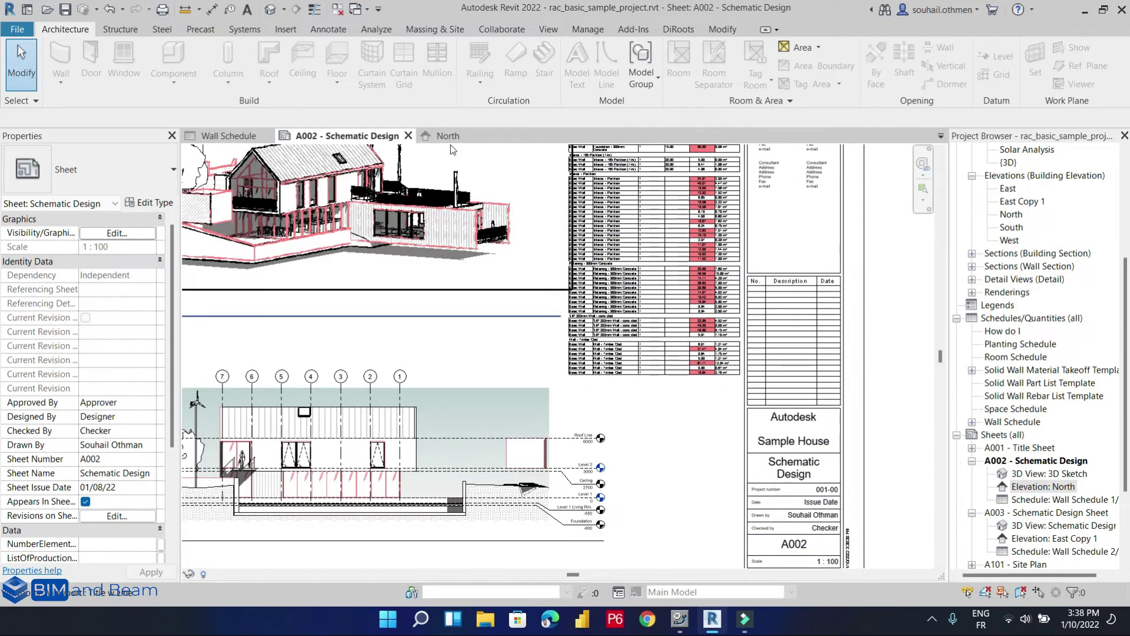
Delete the existing Wall Schedule from the project.
left_click(228, 136)
scroll(559, 297, "down", 10)
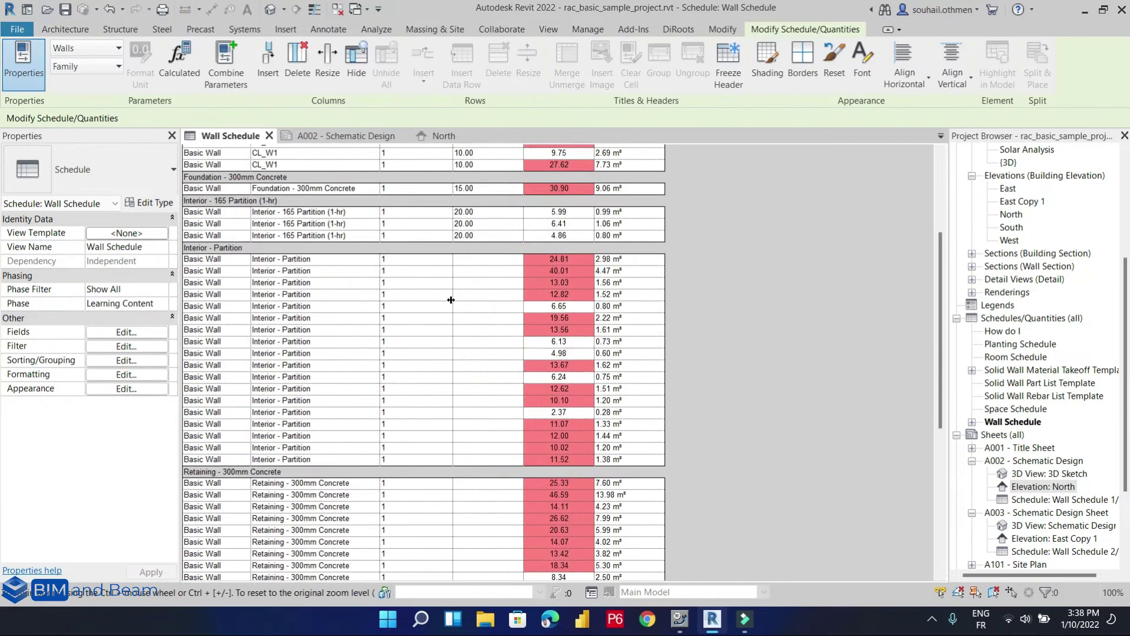
scroll(959, 393, "up", 1)
scroll(736, 412, "up", 2)
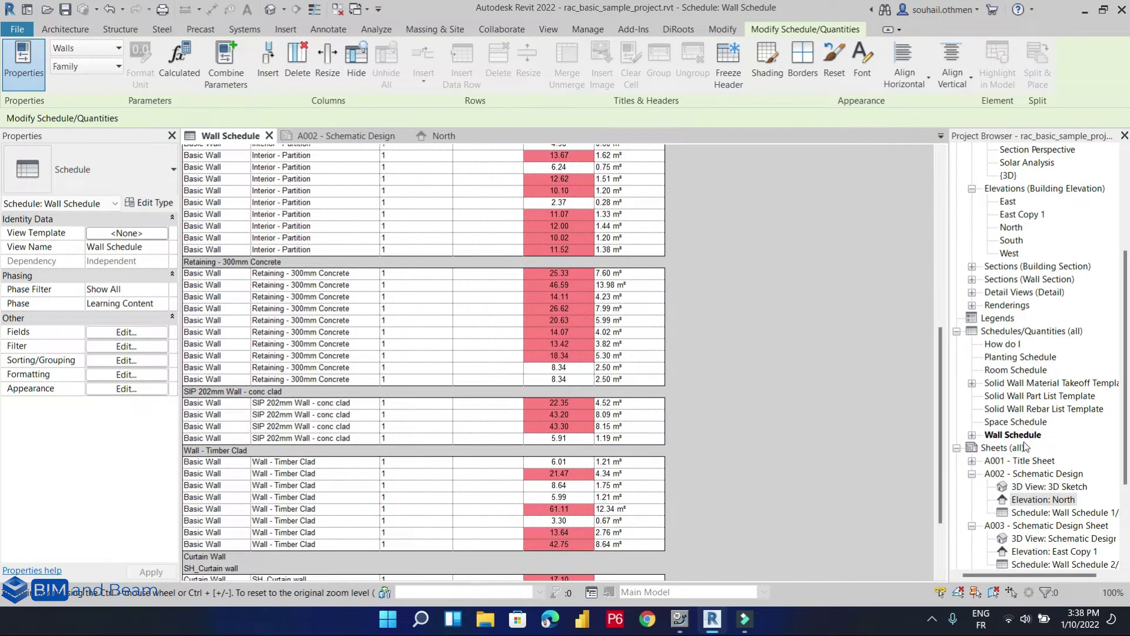
left_click(1021, 436)
right_click(1022, 436)
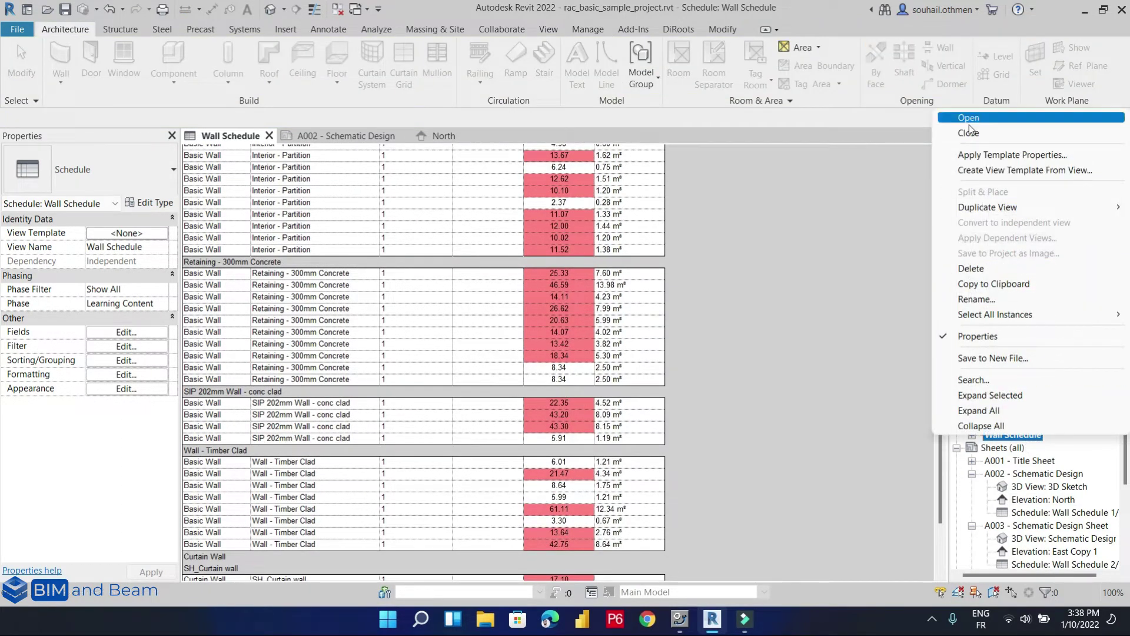
left_click(986, 269)
left_click(877, 422)
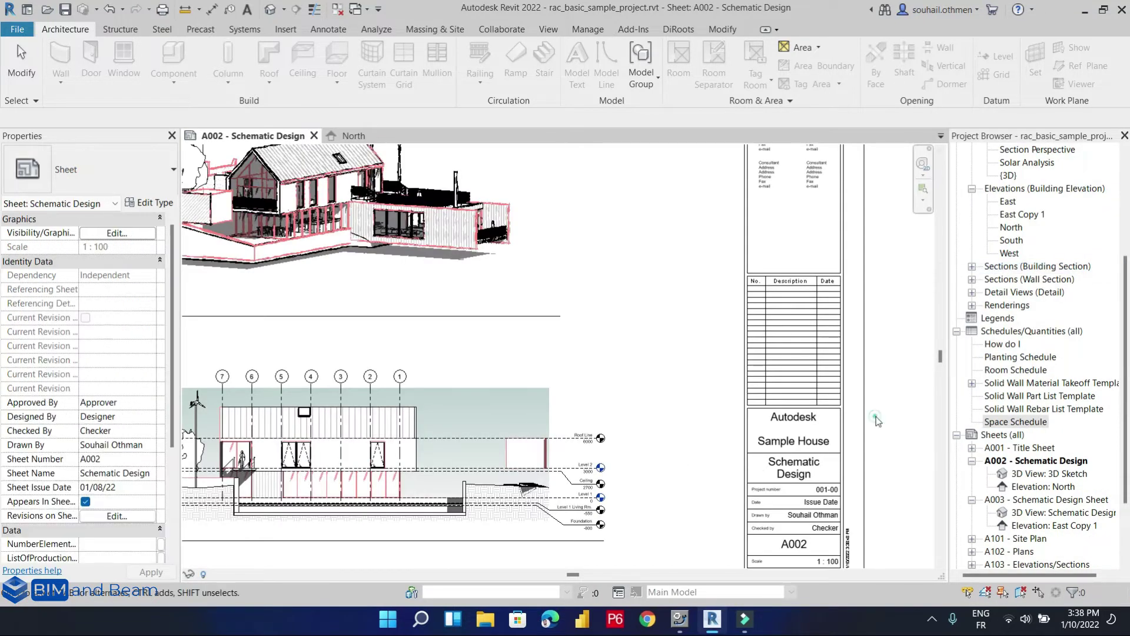
Delete the 3D Sketch view and the North elevation from sheet A002 - Schematic Design.
scroll(697, 387, "down", 4)
middle_click_drag(697, 386, 721, 415)
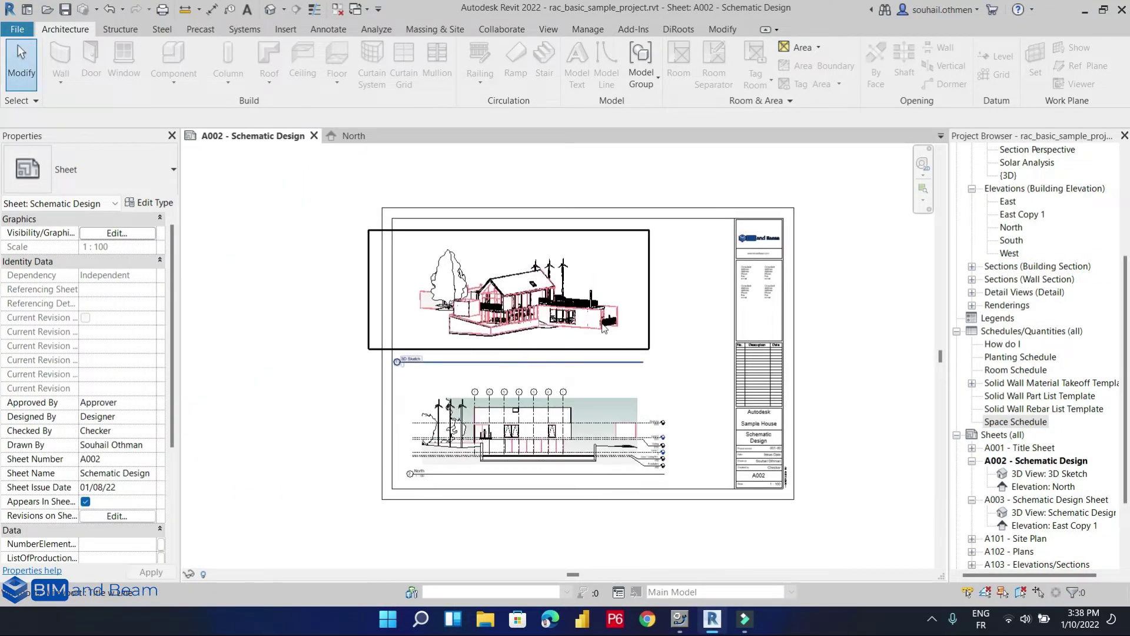
left_click(604, 328)
key("Delete")
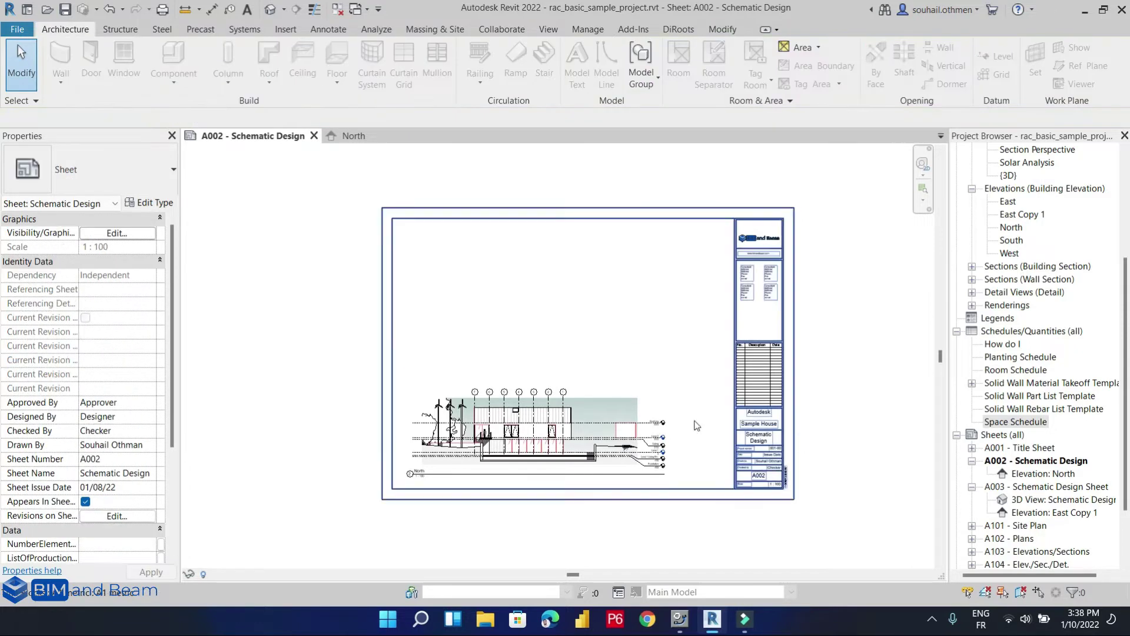
left_click(585, 447)
key("Delete")
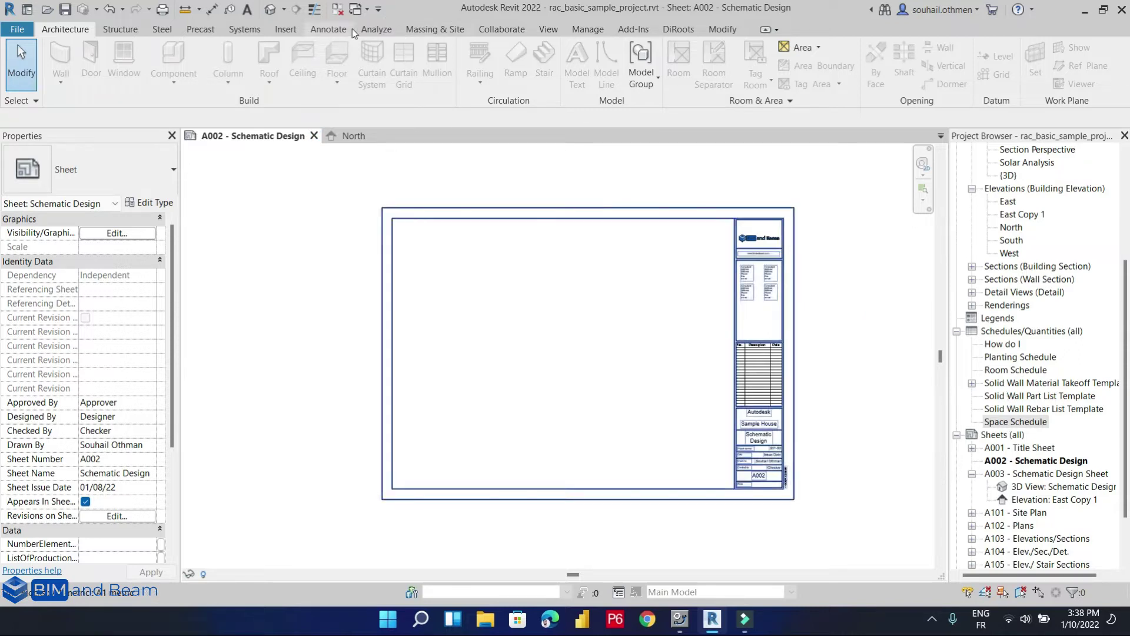
Create a new building component schedule for the Walls category, named Wall Schedule, in the Learning Content phase.
left_click(993, 331)
right_click(988, 336)
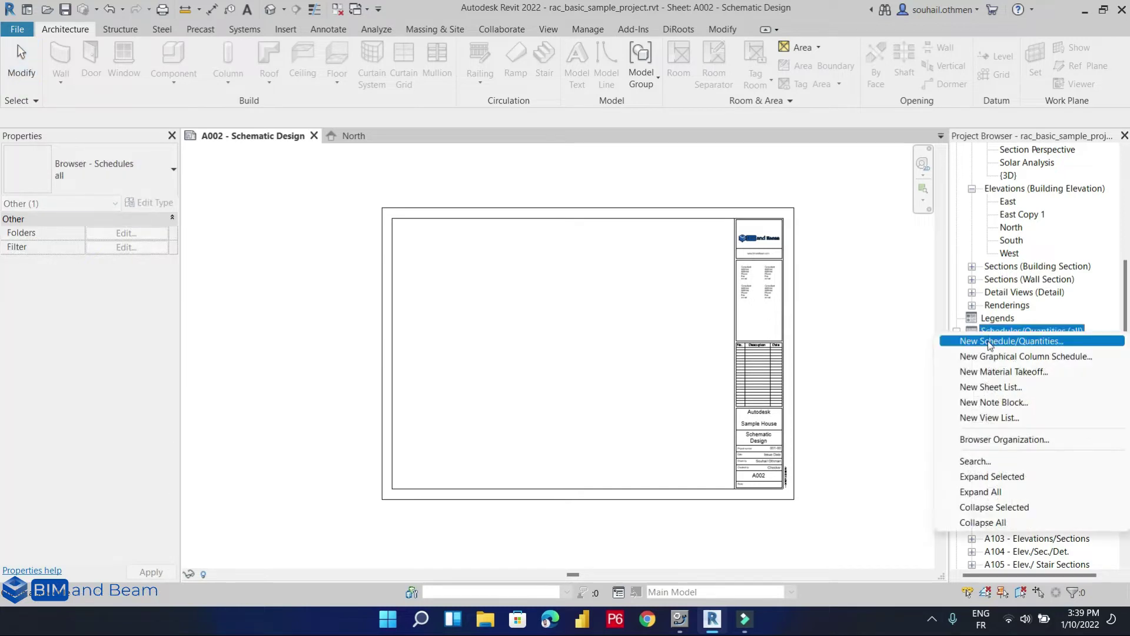
left_click(990, 341)
left_click(478, 281)
key("w")
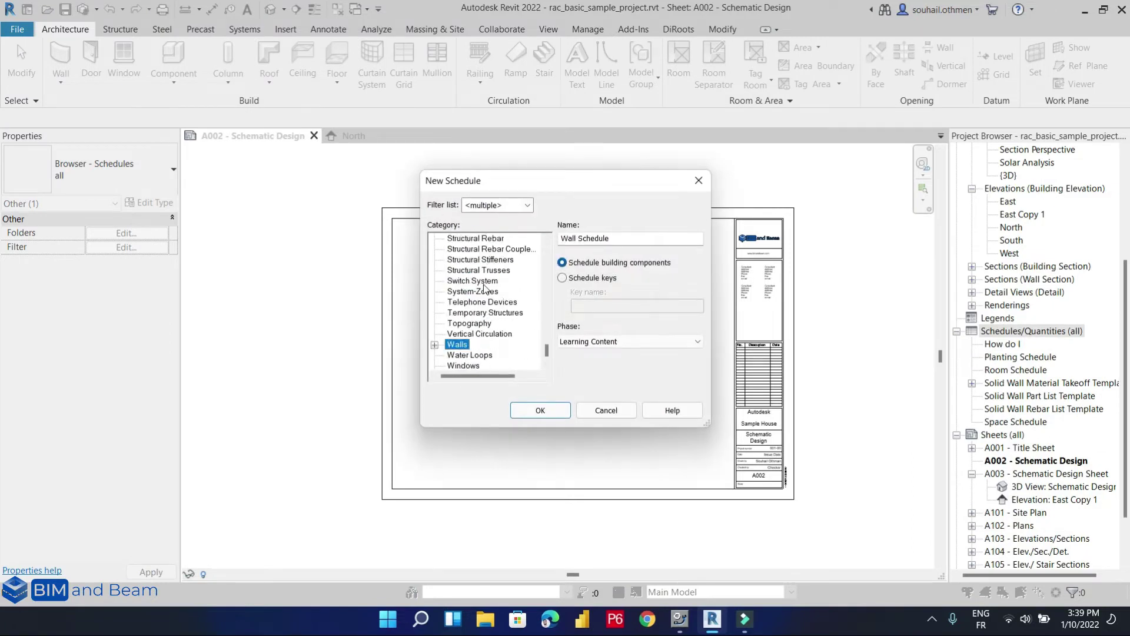
left_click(465, 333)
left_click(458, 344)
left_click(538, 410)
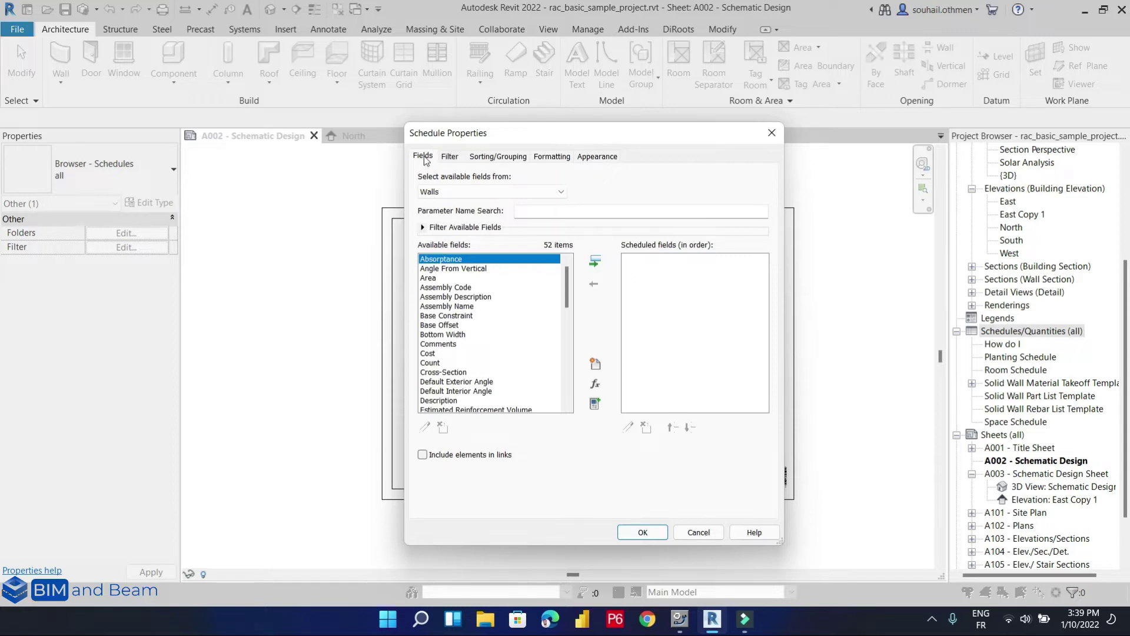
Add the Area, Cost, Count, Family, Type and Volume fields to the wall schedule.
left_click(435, 316)
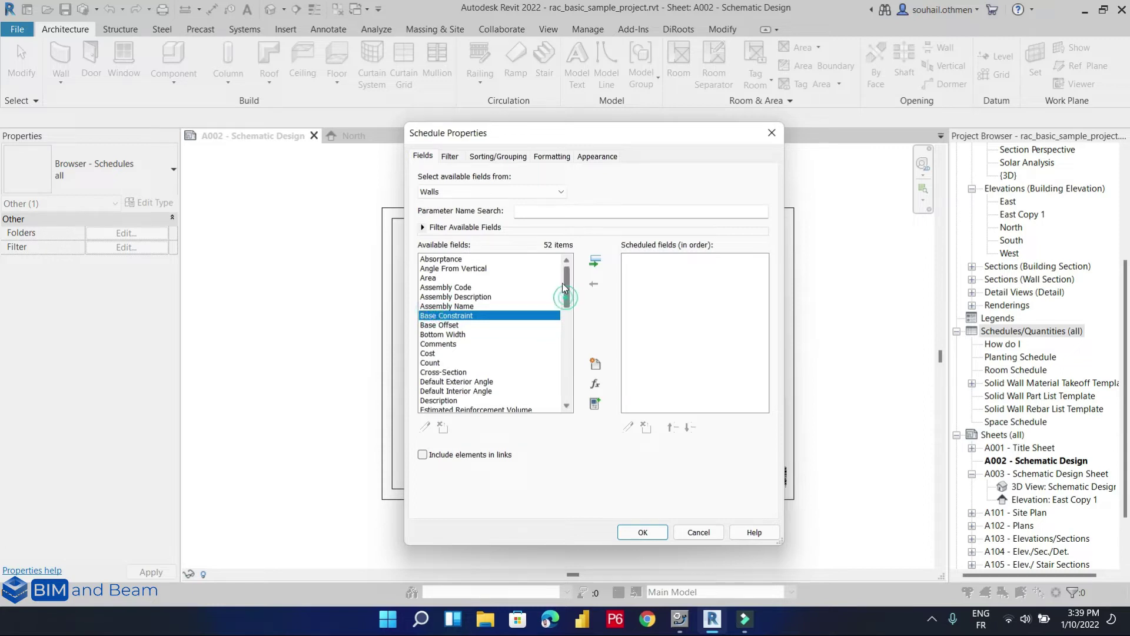
left_click(433, 278)
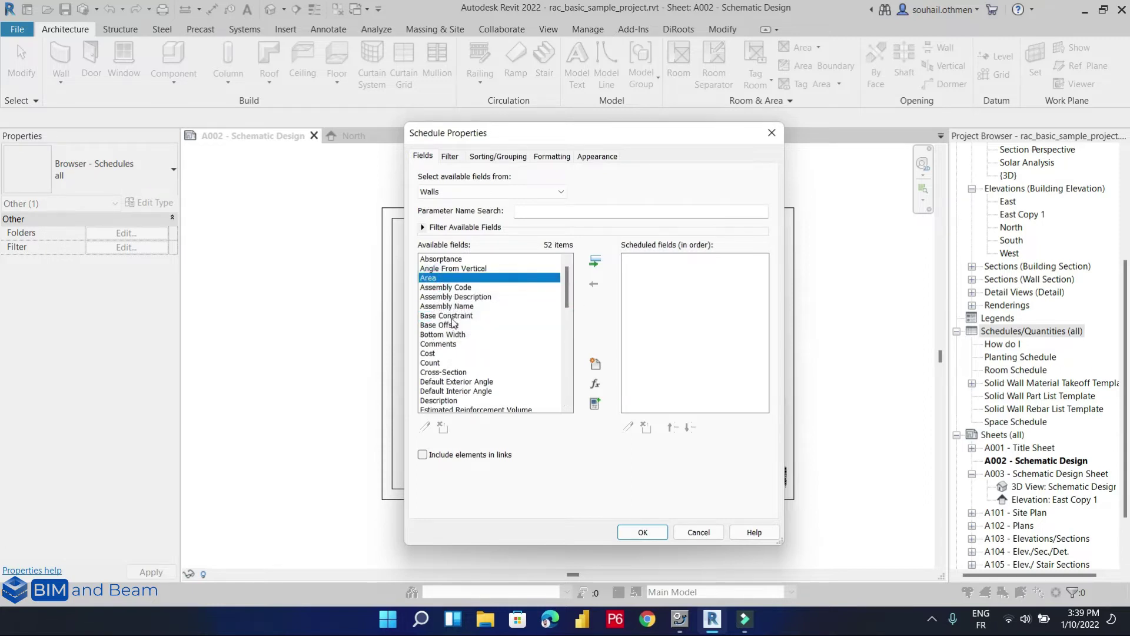
scroll(429, 362, "down", 1)
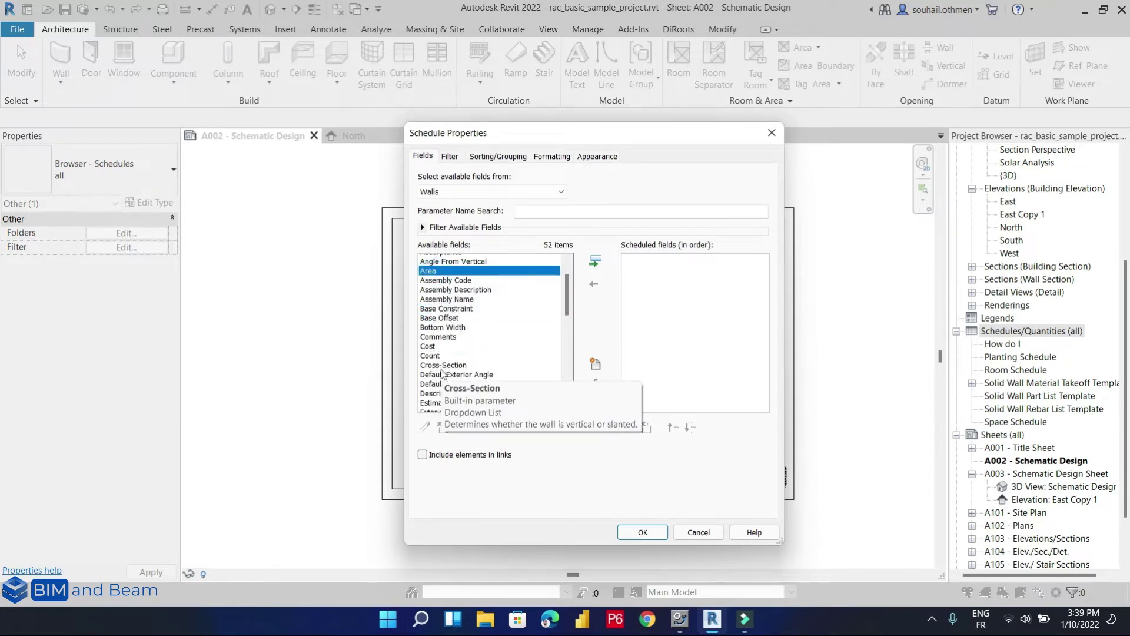
left_click(431, 326)
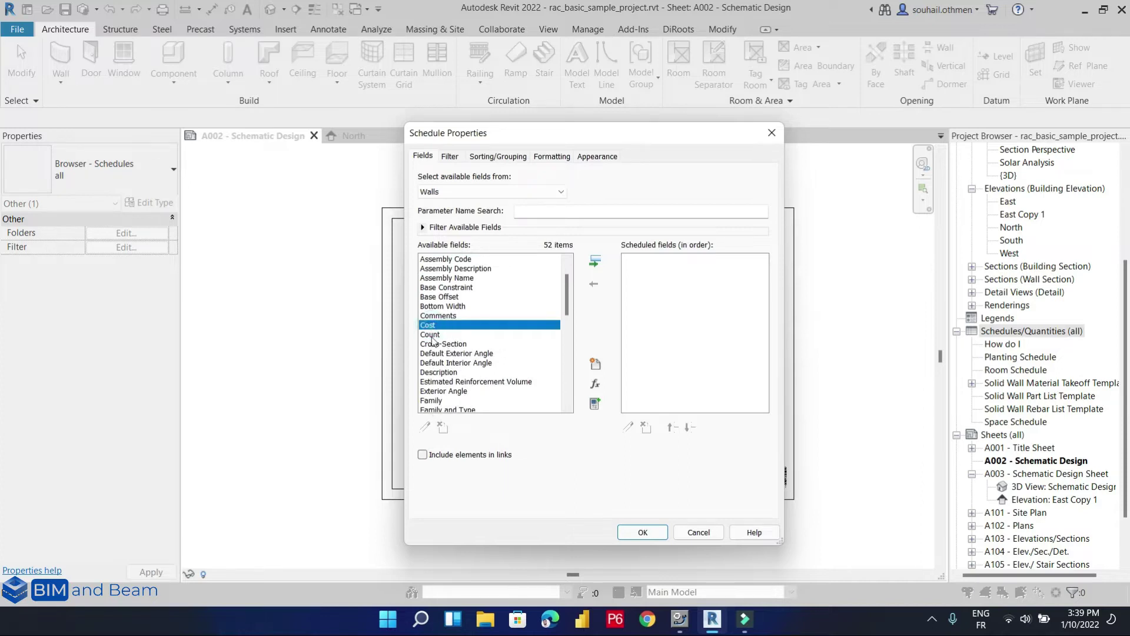
left_click(431, 334, "ctrl")
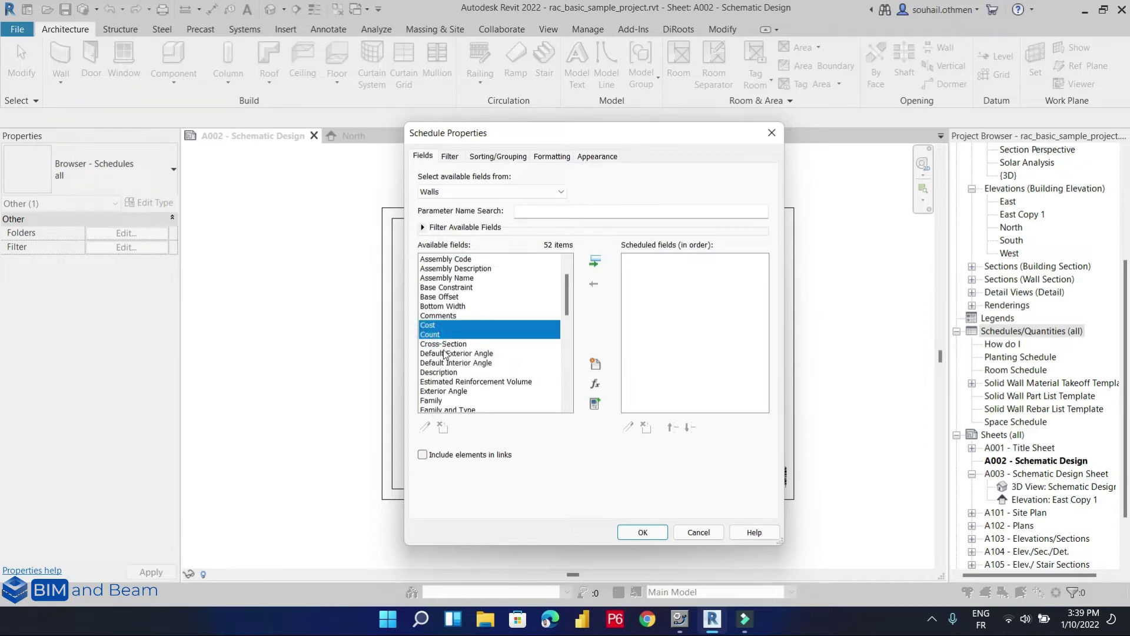
scroll(445, 353, "down", 3)
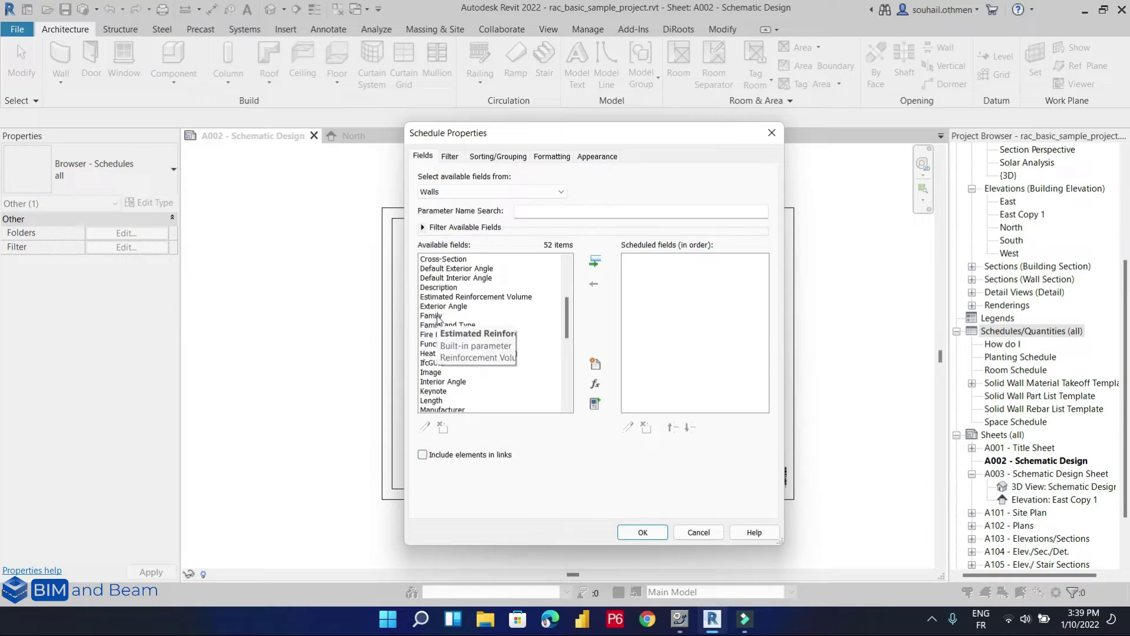
left_click(438, 318)
scroll(444, 353, "down", 6)
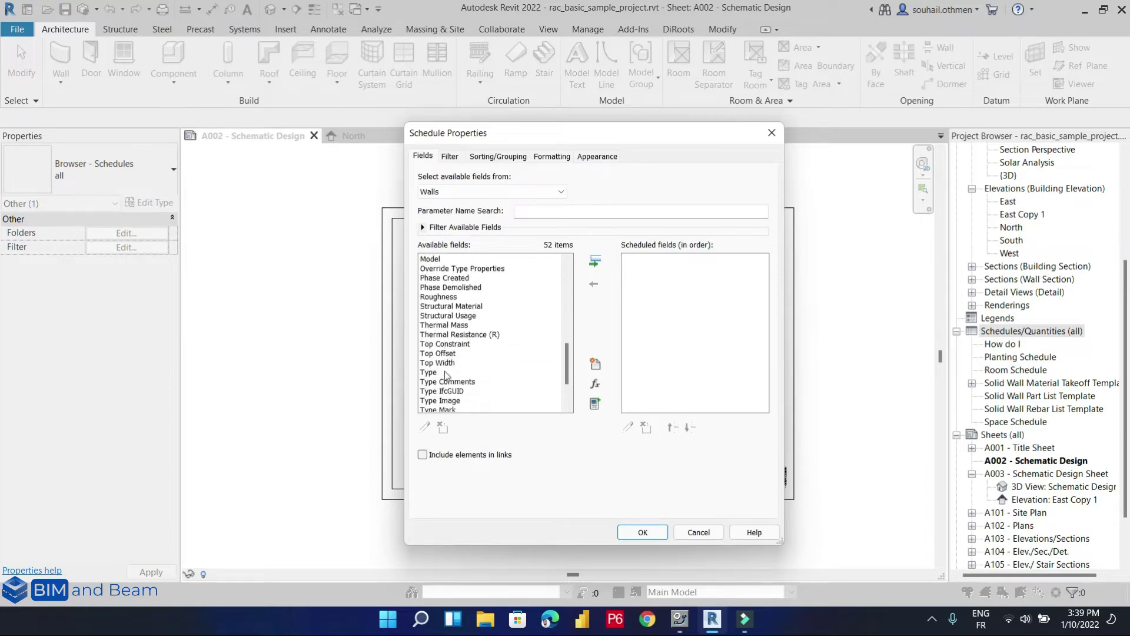
left_click(439, 372)
scroll(450, 380, "down", 2)
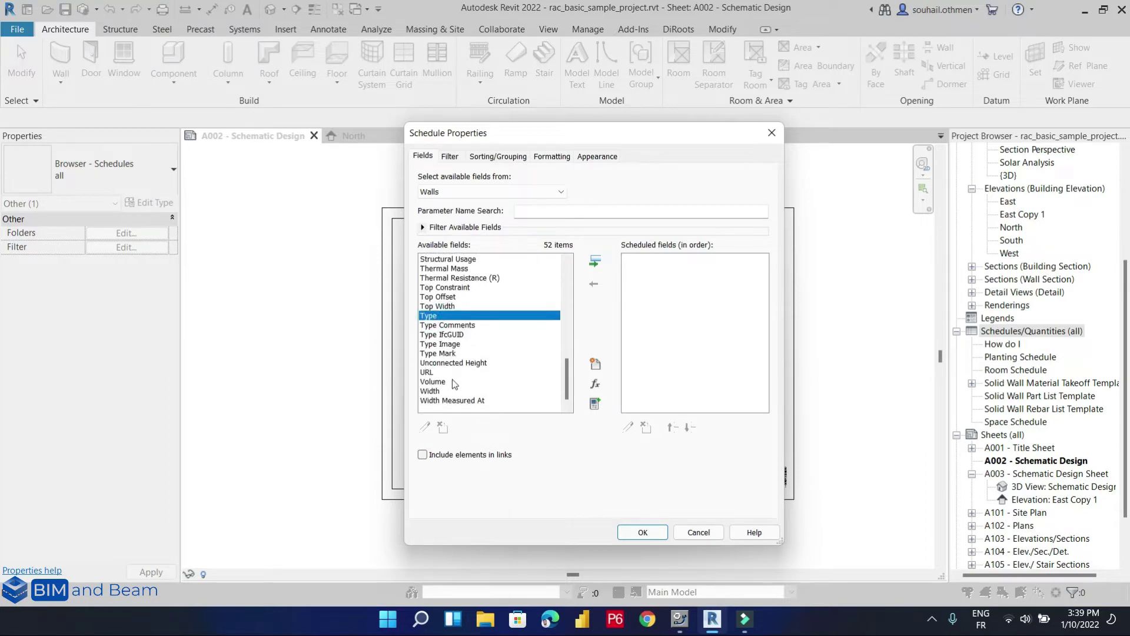
left_click(438, 382, "ctrl")
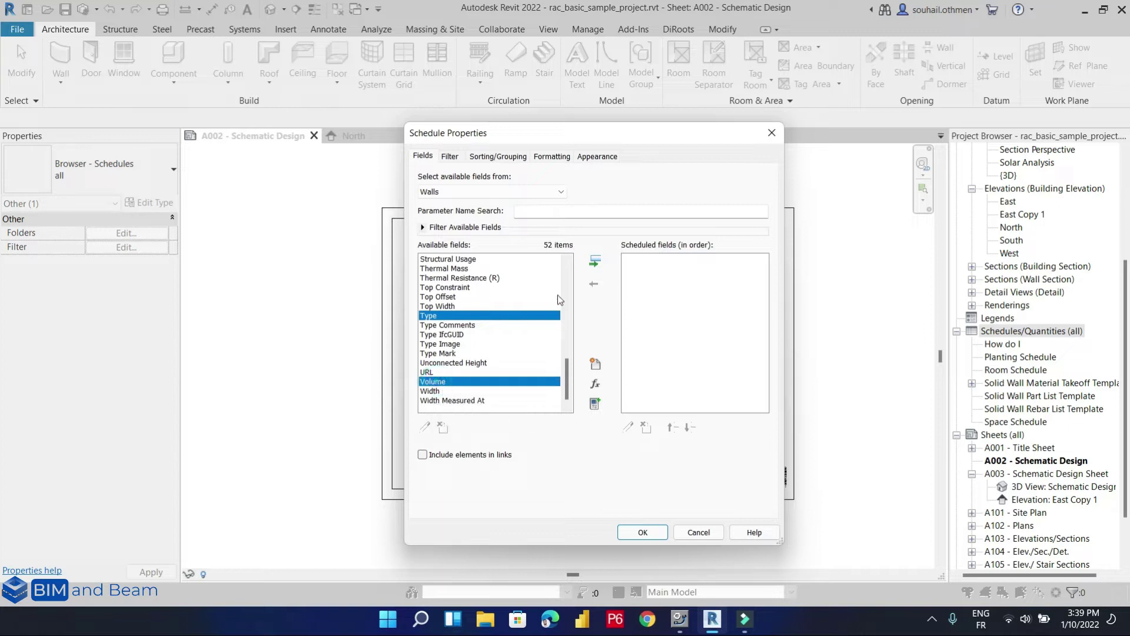
left_click(595, 262)
Move the Family field to first place among the scheduled fields.
left_click(646, 278)
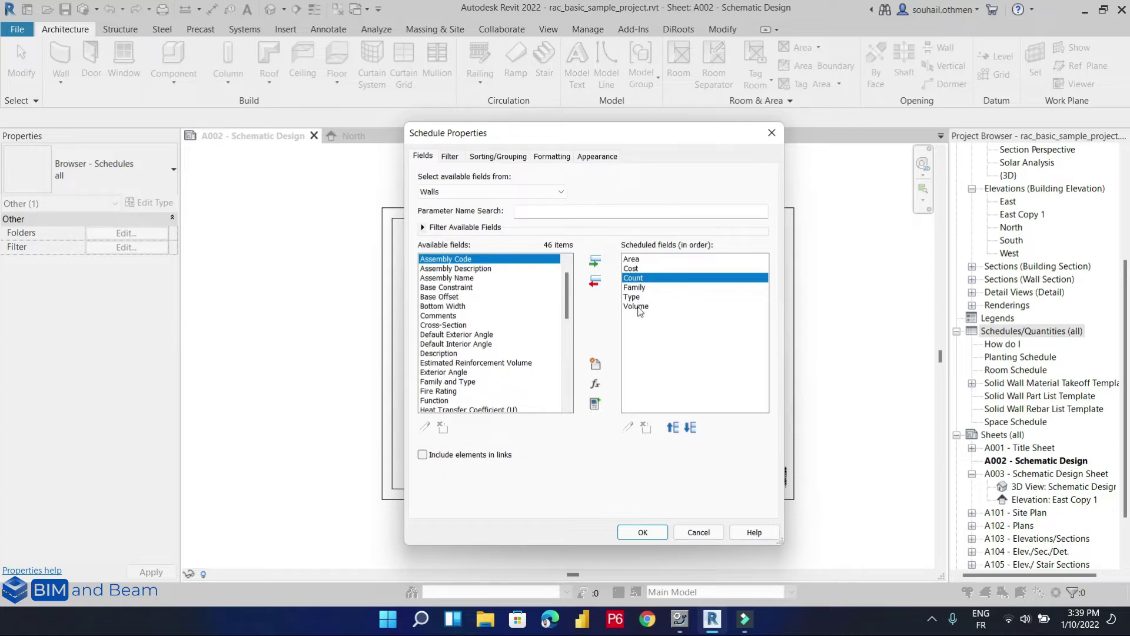
left_click(636, 288)
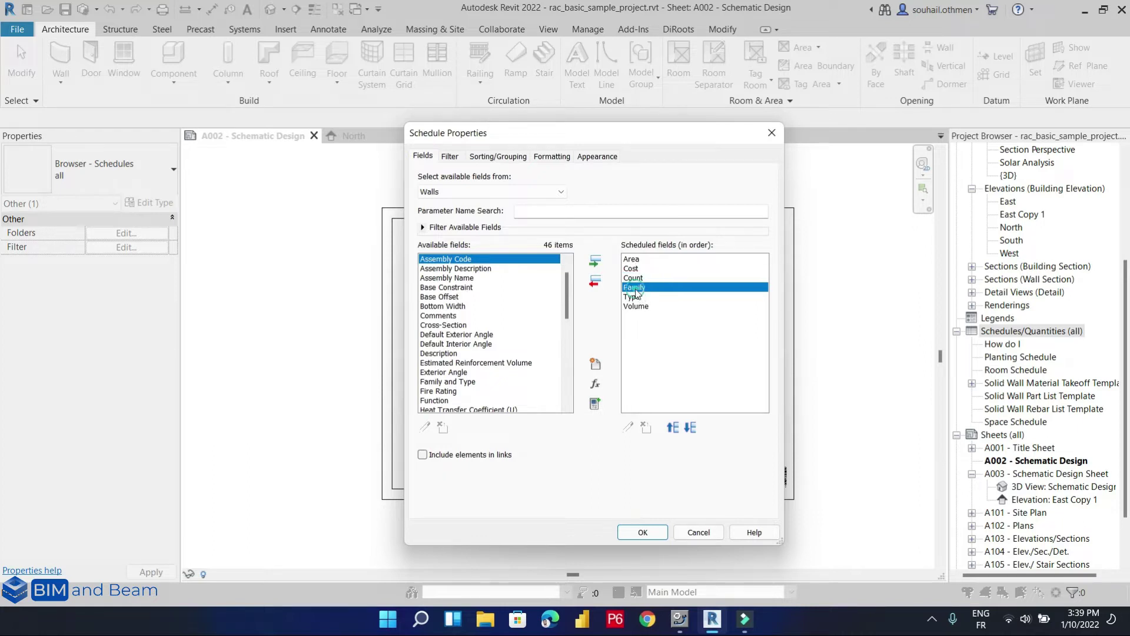
left_click(672, 427)
left_click(671, 427)
left_click(672, 427)
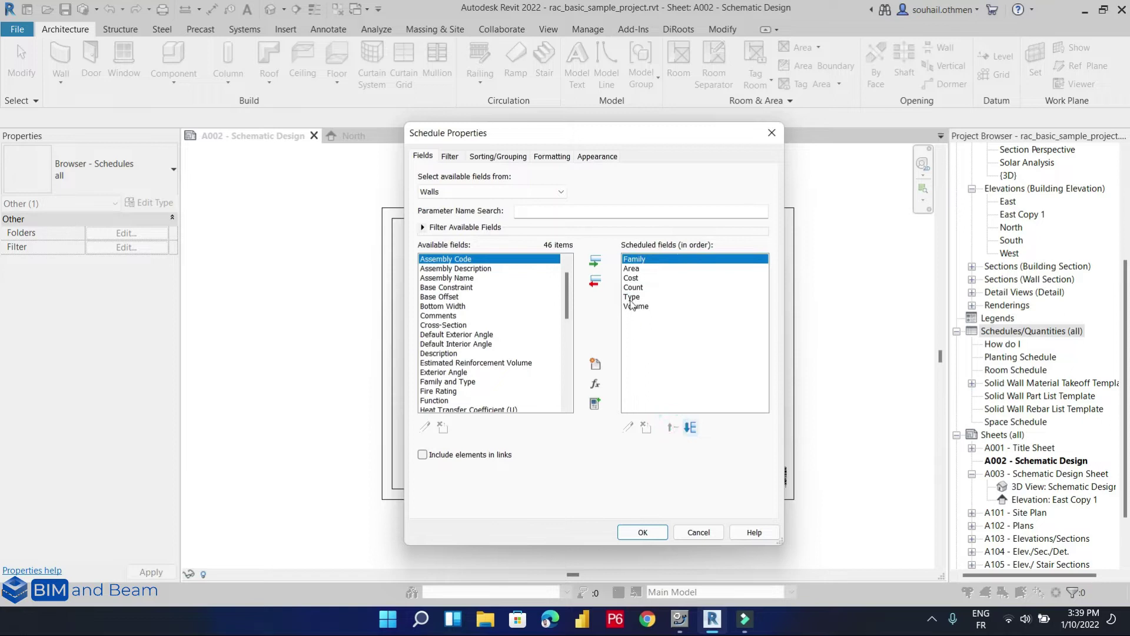
Reorder the scheduled fields so that Type comes second, after Family, and Count third.
left_click(634, 296)
left_click(675, 428)
left_click(674, 428)
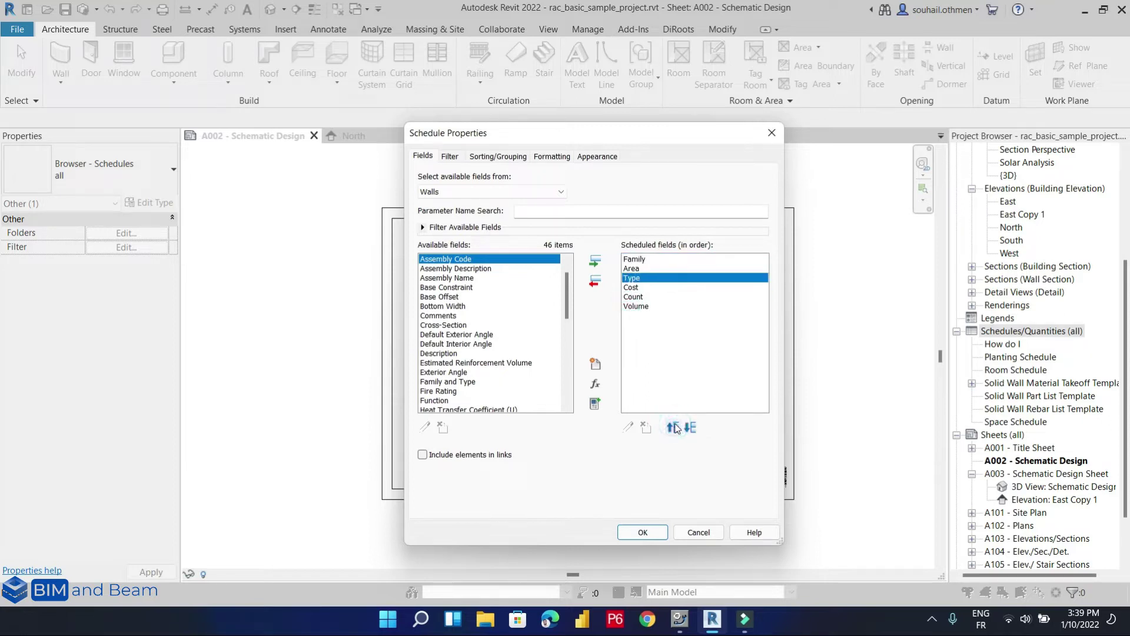
left_click(674, 428)
left_click(634, 297)
left_click(672, 427)
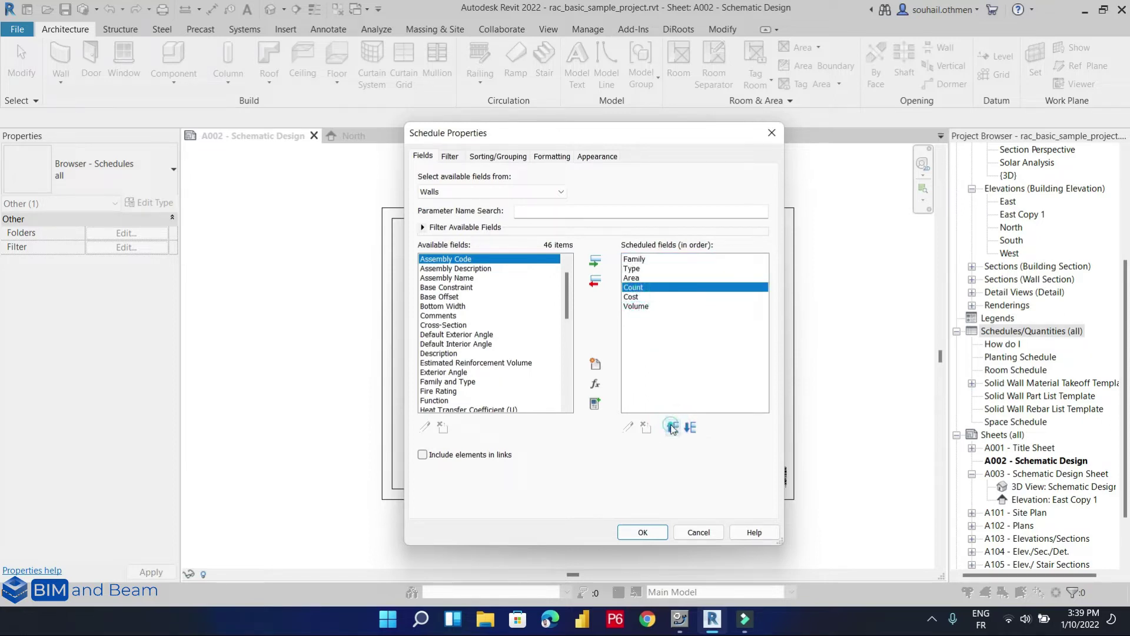
left_click(672, 427)
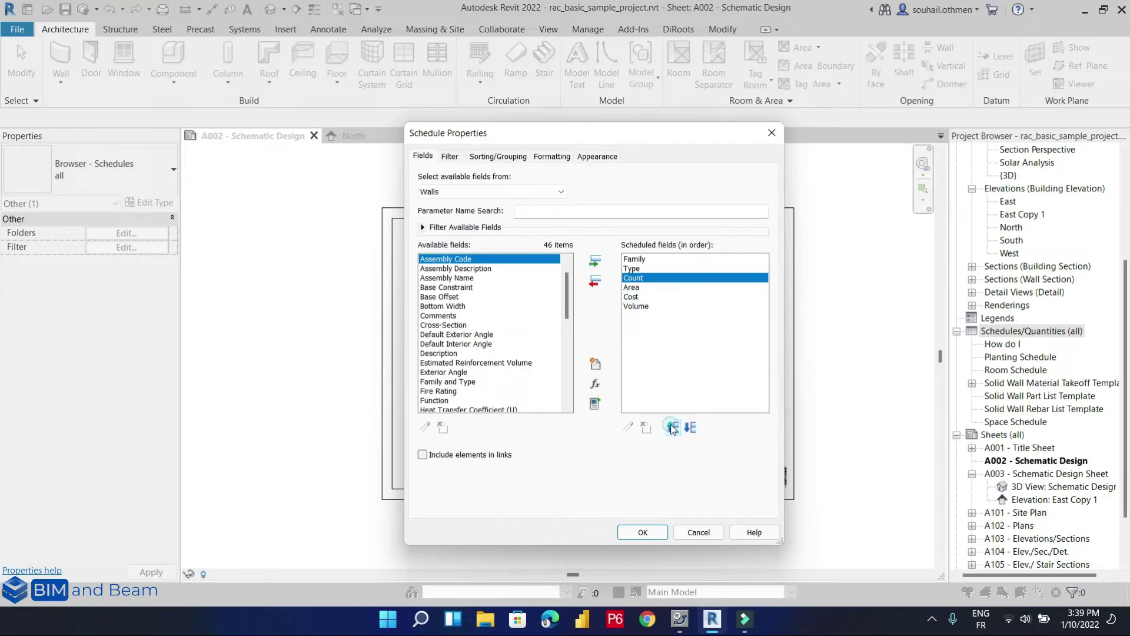
Move the Cost field to last place, after Volume, and generate the wall schedule.
left_click(633, 288)
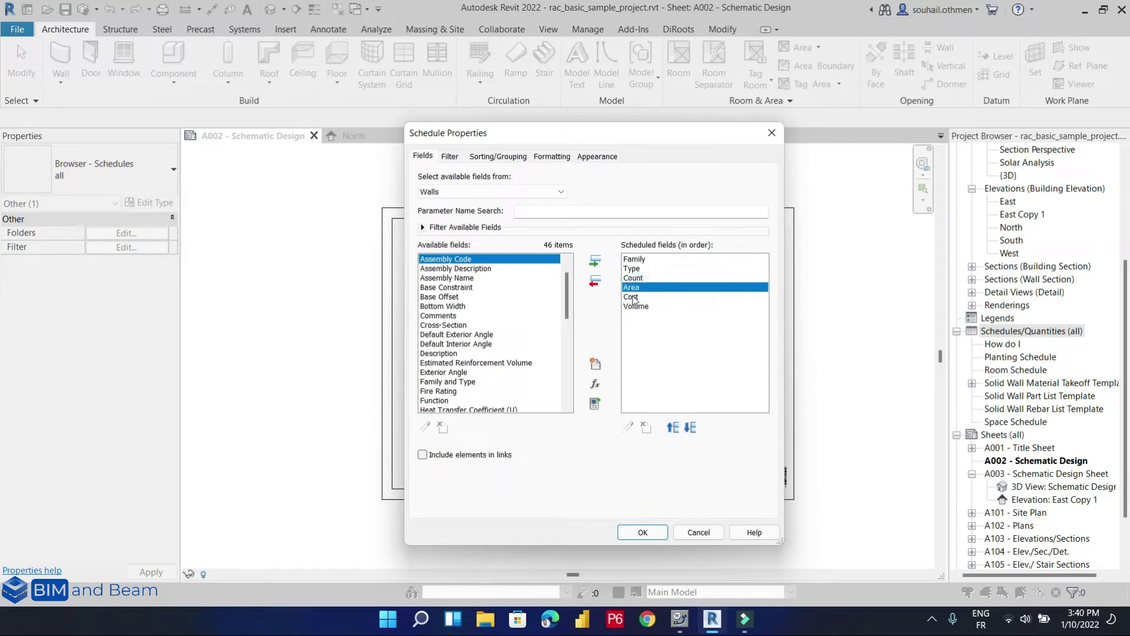
left_click(644, 305)
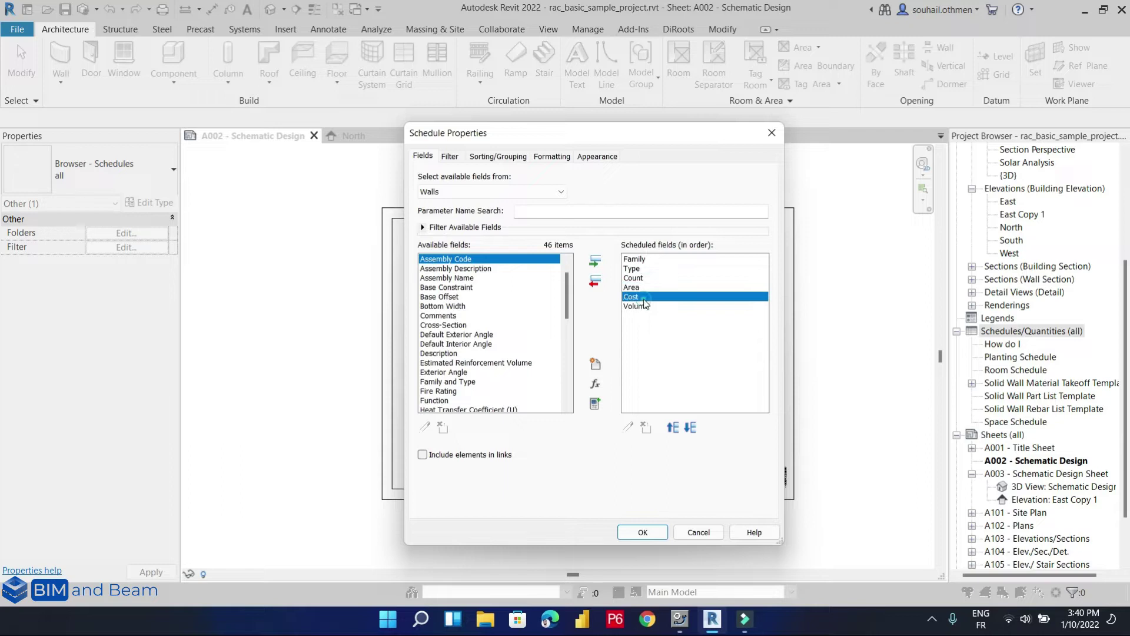
left_click(673, 419)
left_click(652, 359)
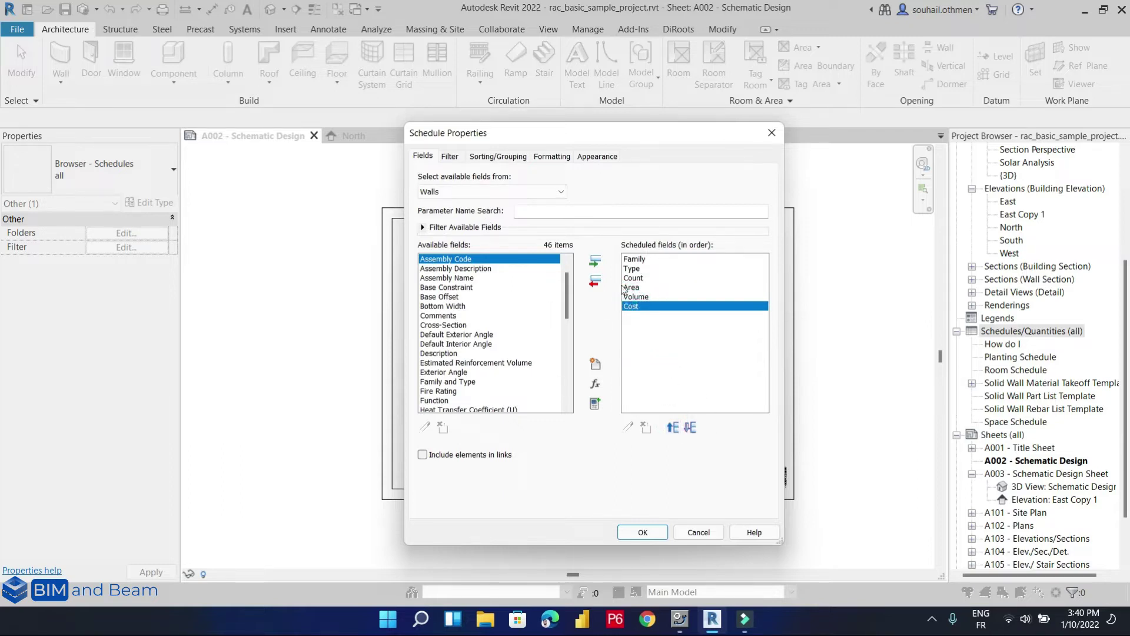
key("Return")
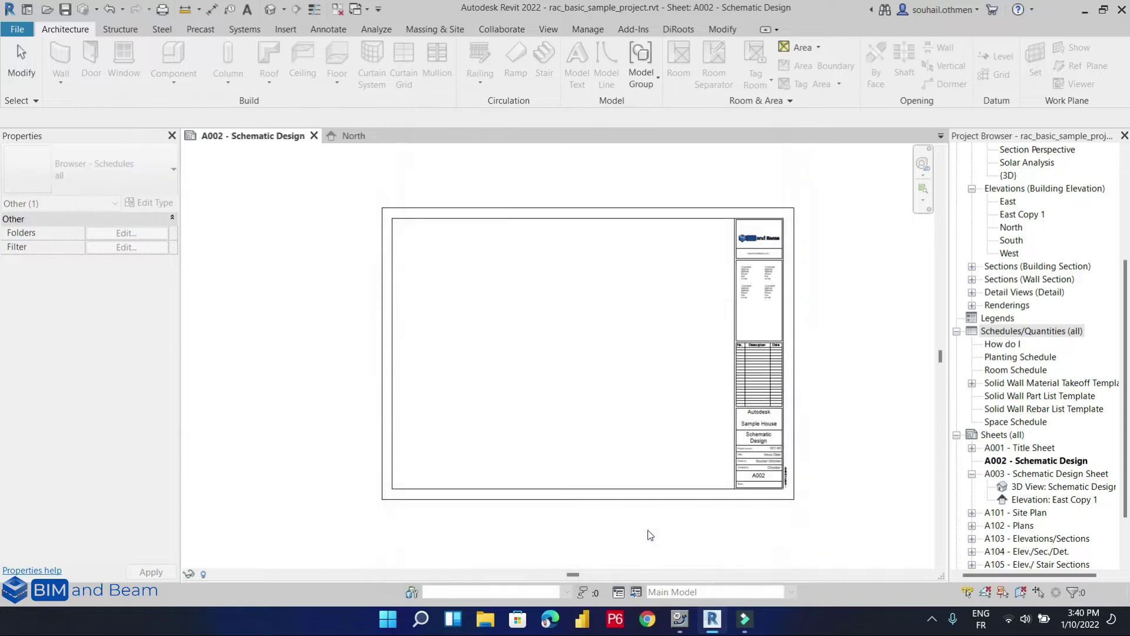
Sort the wall schedule by Family in ascending order.
scroll(334, 287, "down", 3)
scroll(334, 288, "up", 3)
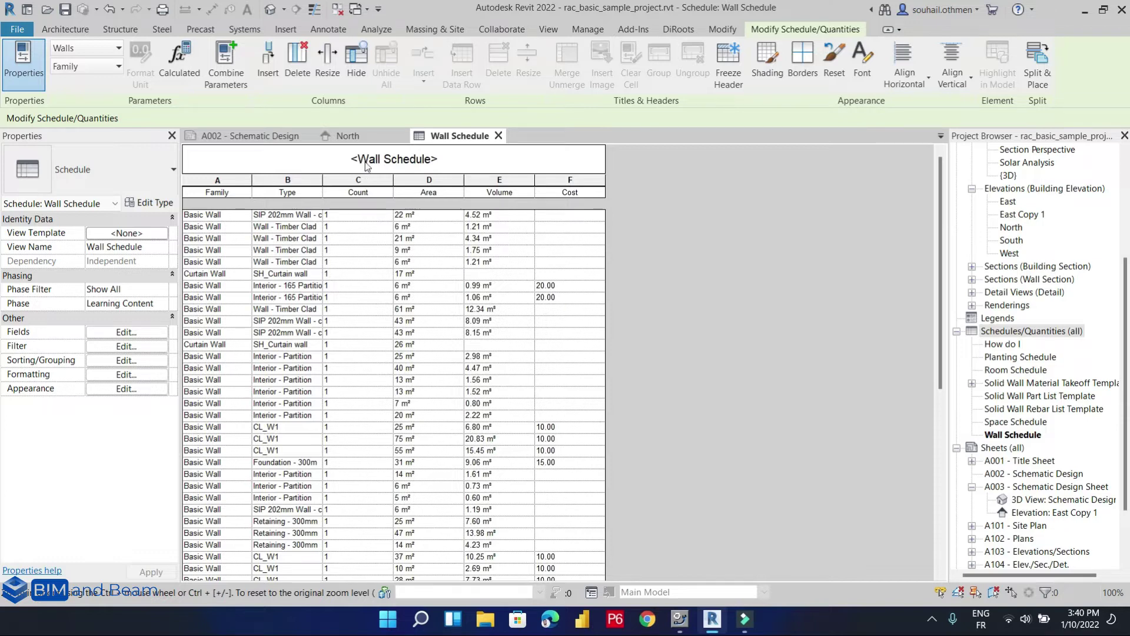
scroll(275, 281, "down", 10)
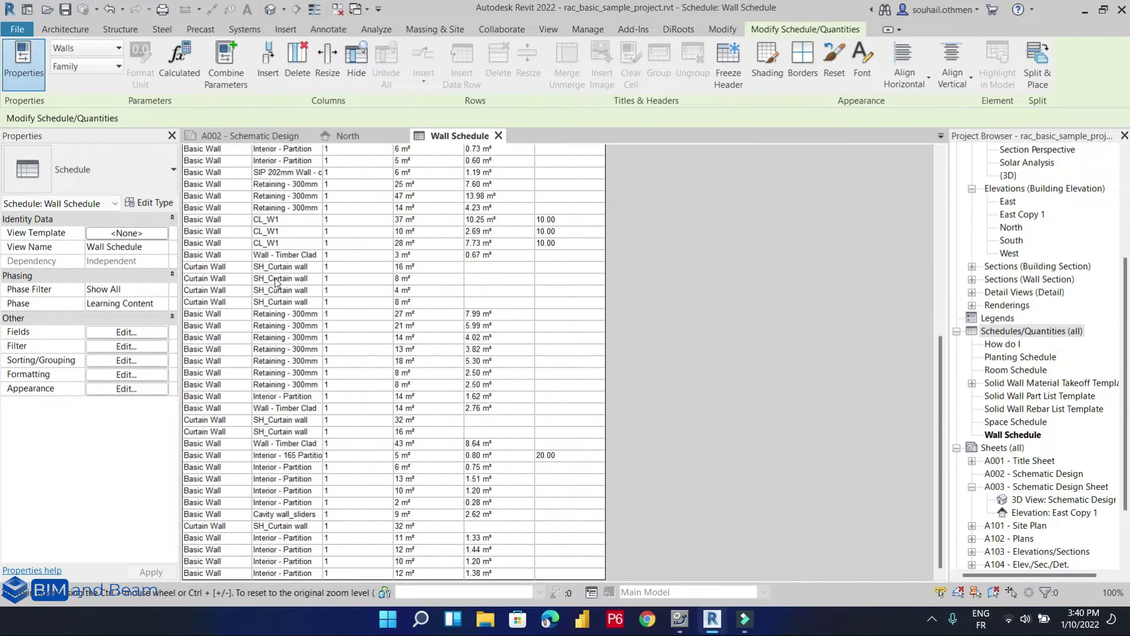
scroll(276, 281, "up", 10)
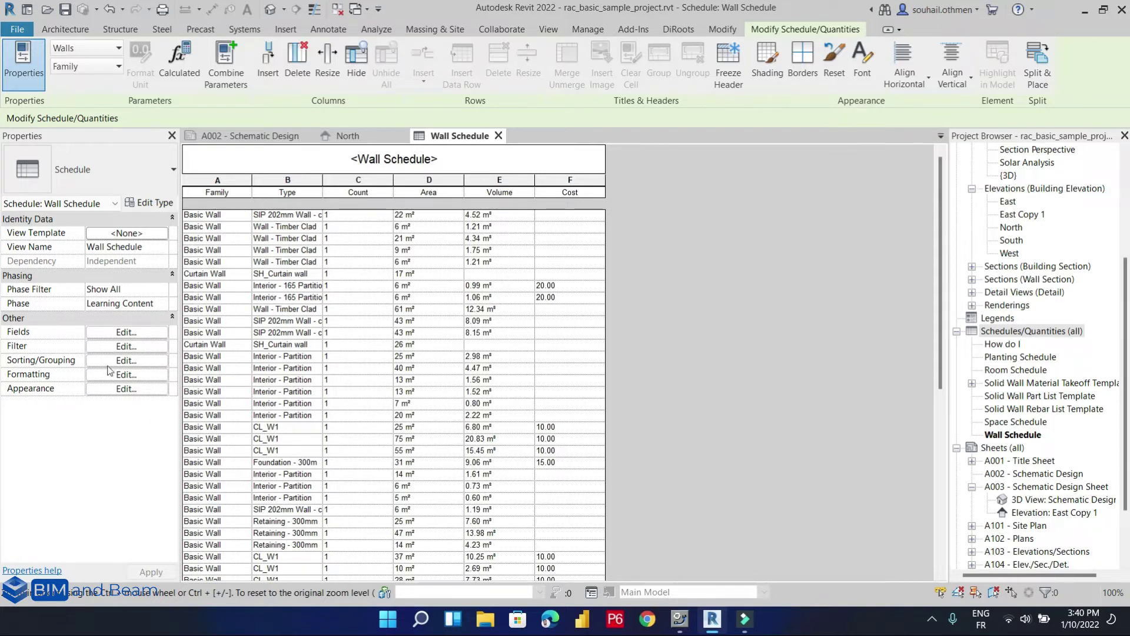
left_click(127, 360)
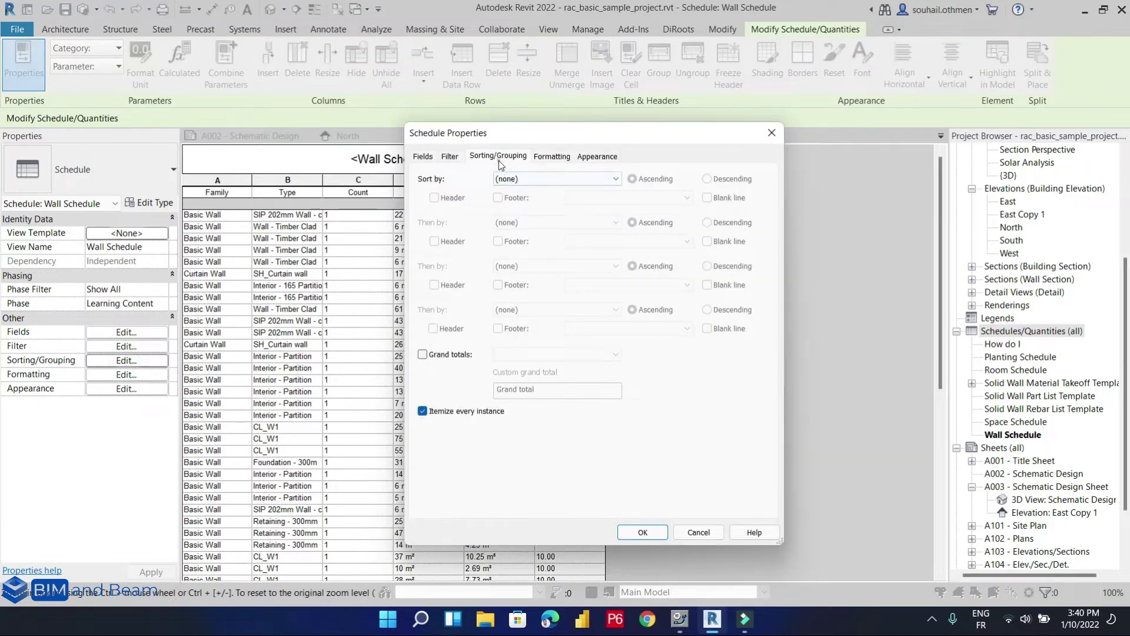
left_click_drag(535, 139, 782, 173)
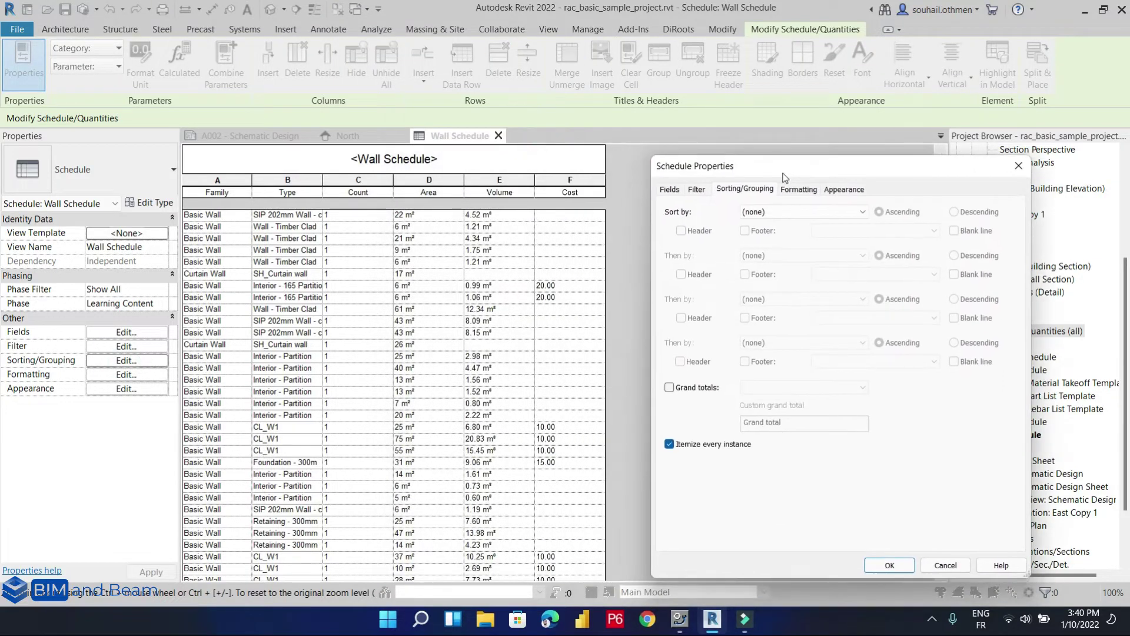
left_click(782, 212)
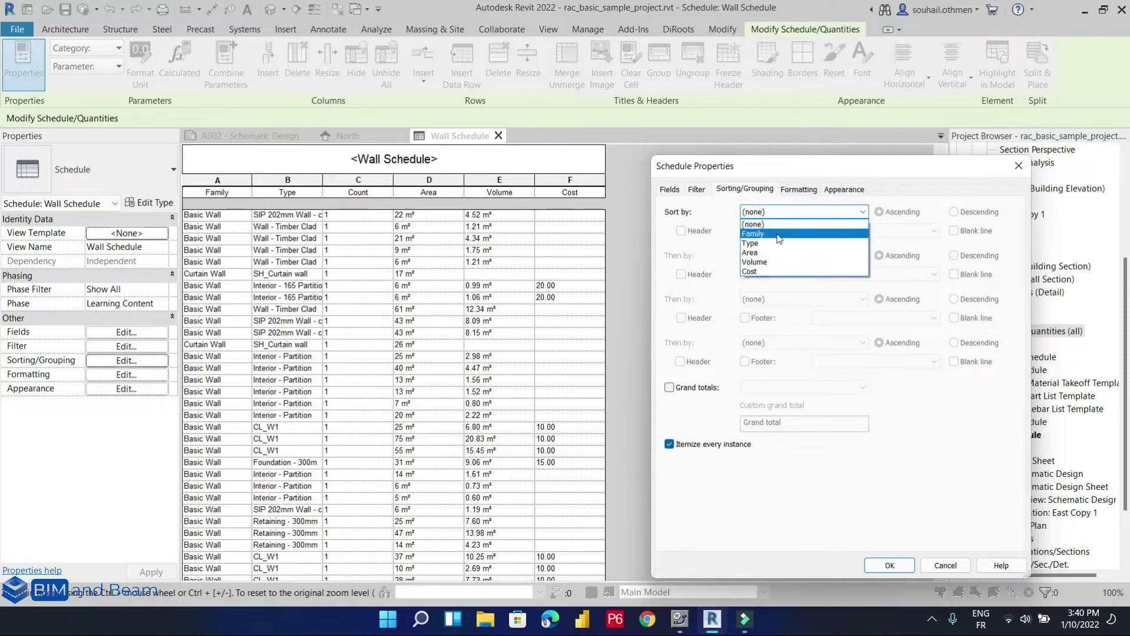
left_click(779, 238)
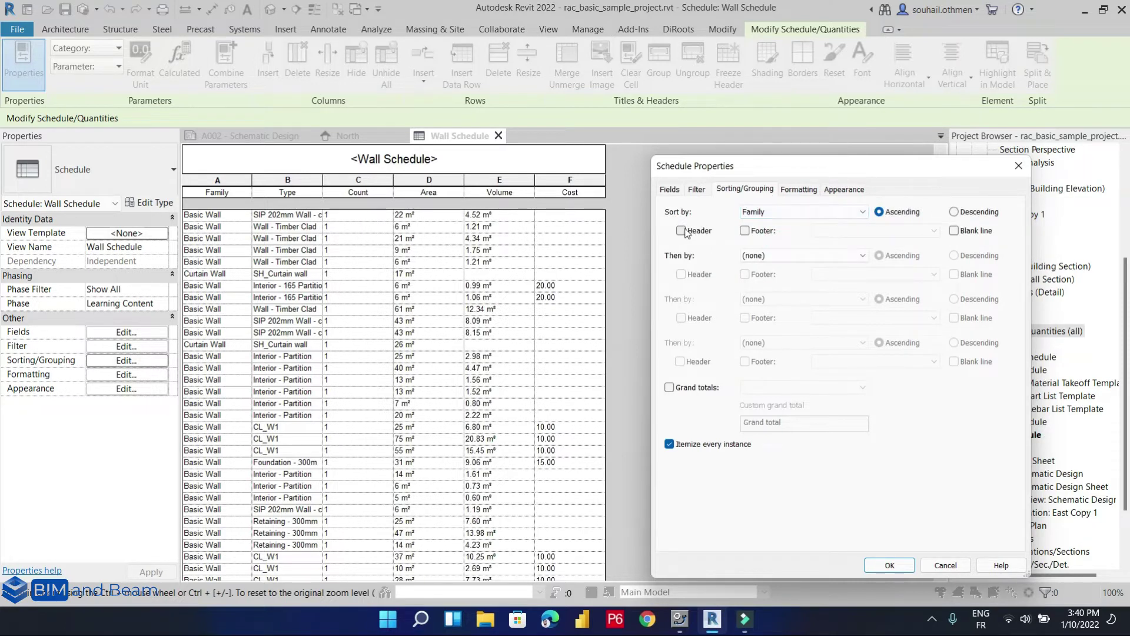
left_click(889, 565)
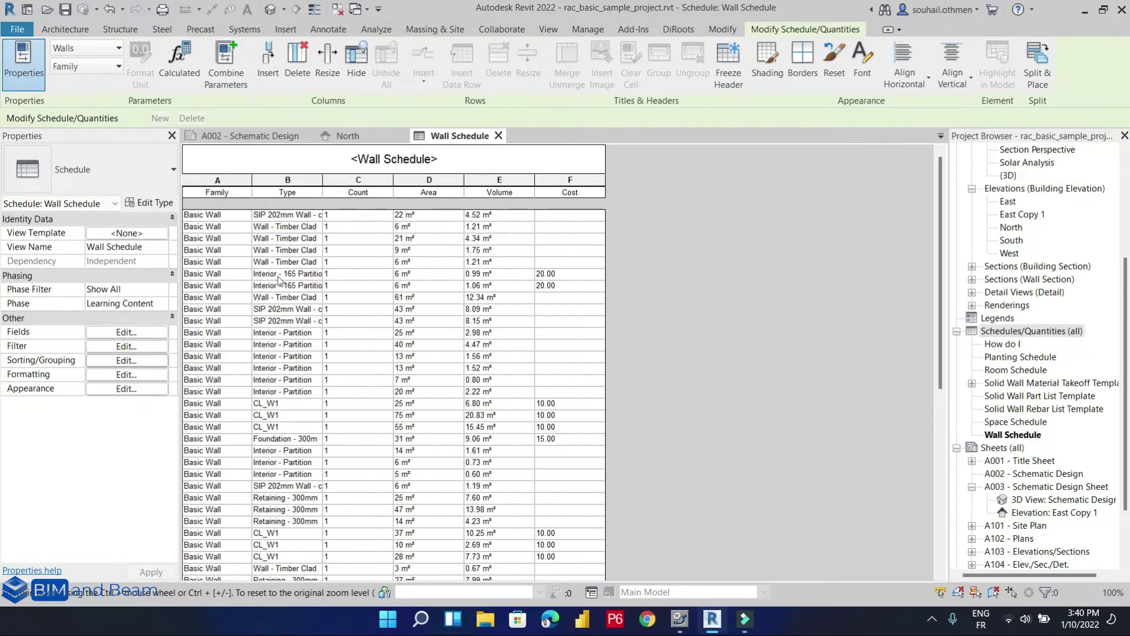
Add a header to each Family group in the wall schedule's sorting settings.
scroll(276, 377, "down", 5)
scroll(274, 400, "up", 5)
left_click(134, 361)
left_click(682, 230)
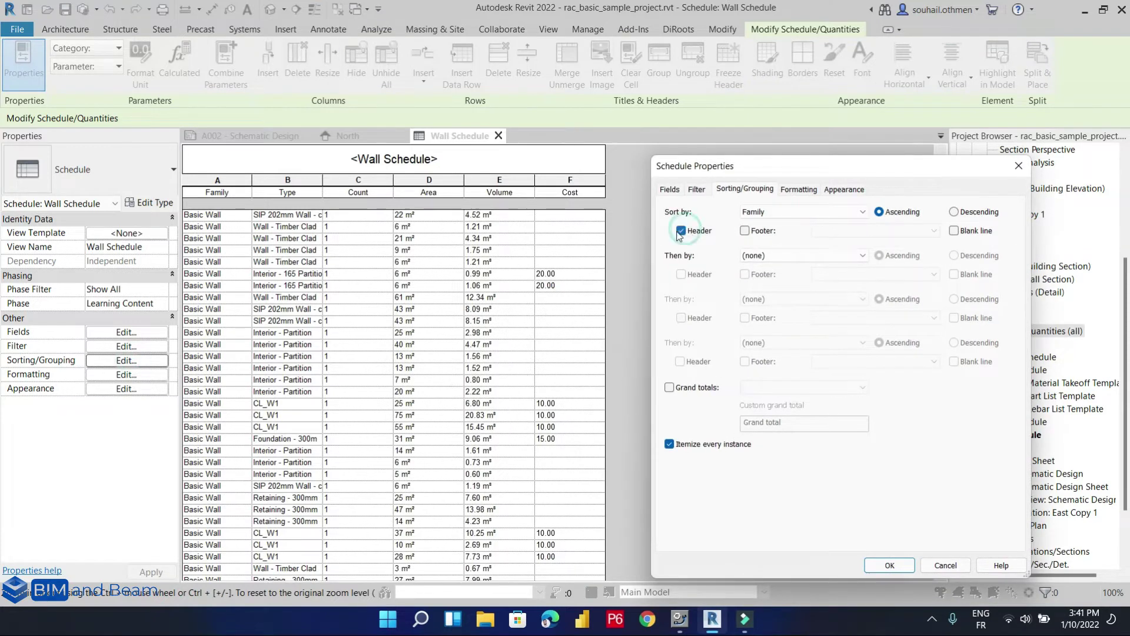
left_click(889, 565)
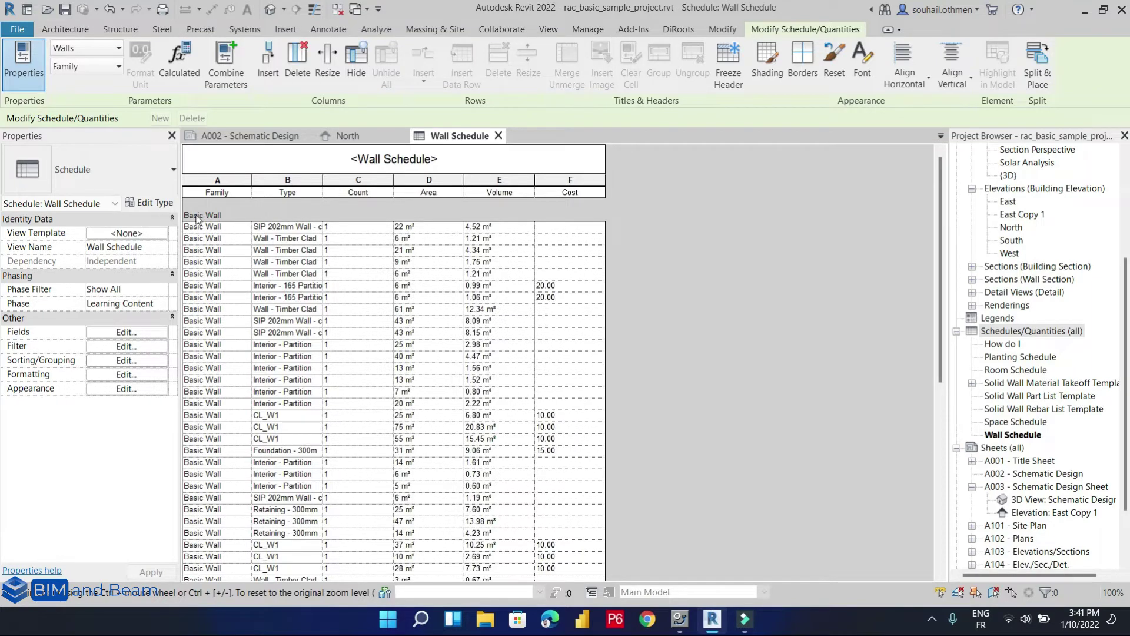
Add Type as the second ascending sort level, with a blank line between the type groups.
scroll(200, 216, "down", 10)
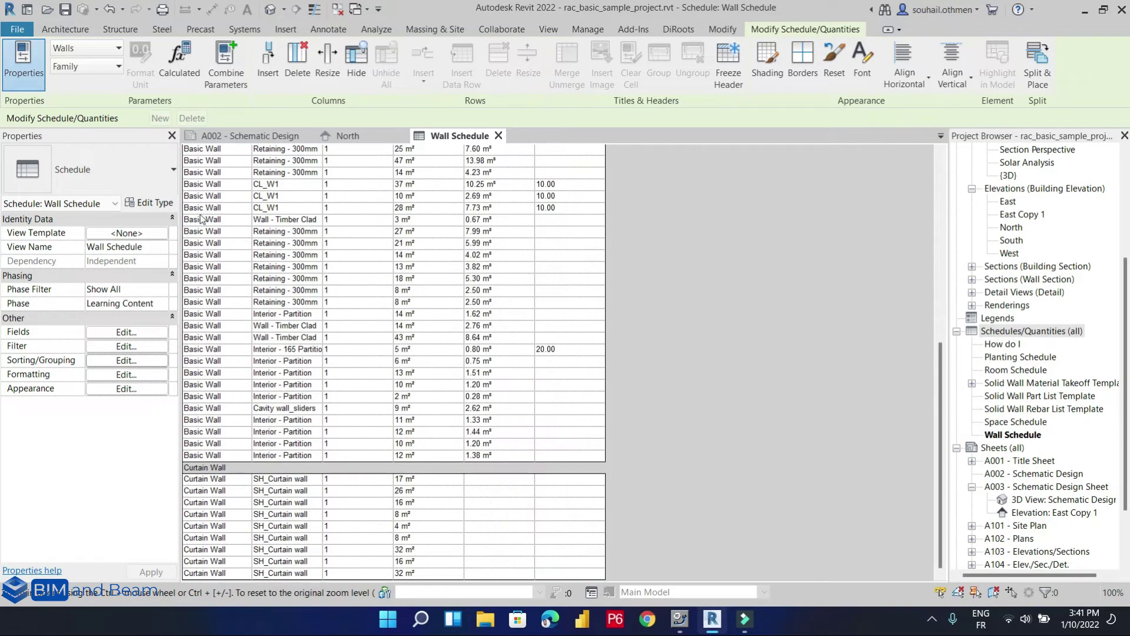
scroll(204, 505, "up", 10)
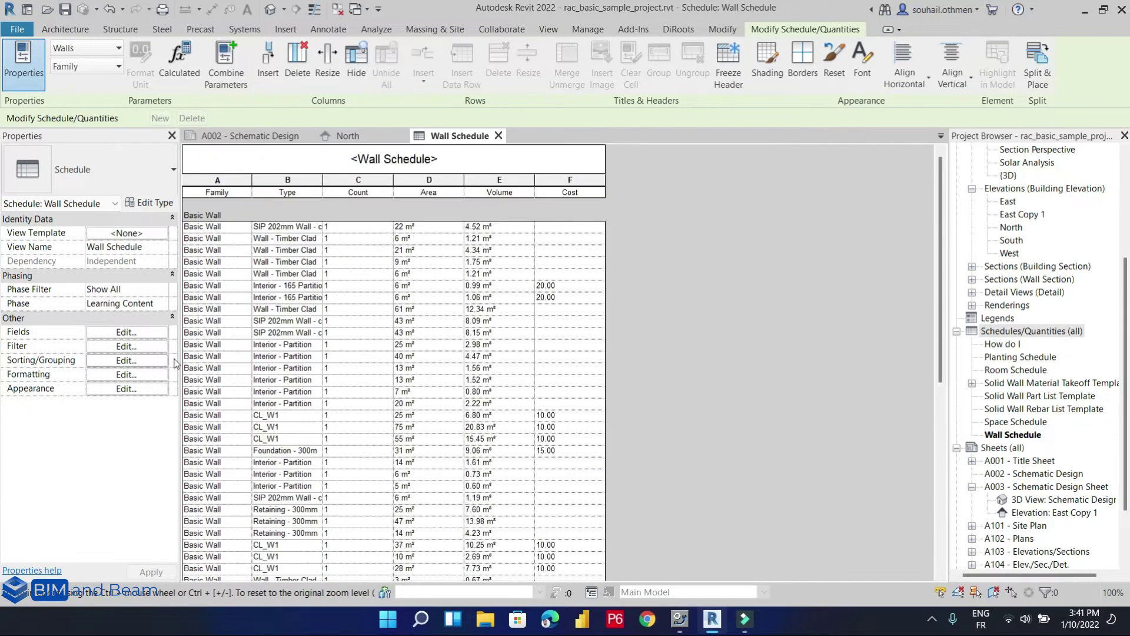
left_click(113, 361)
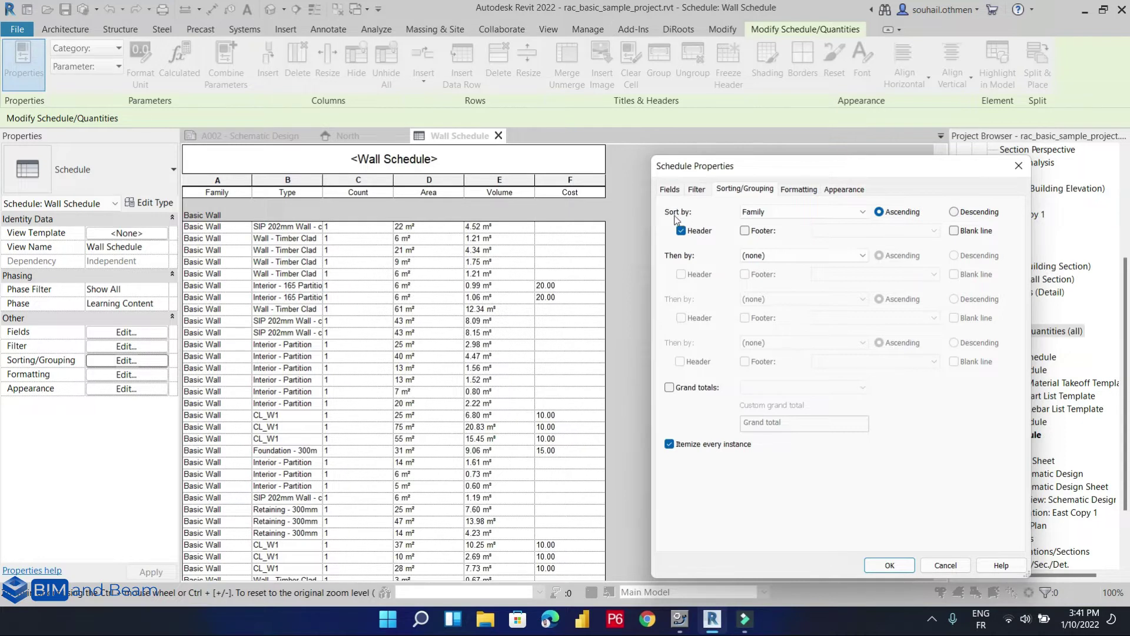
left_click(757, 253)
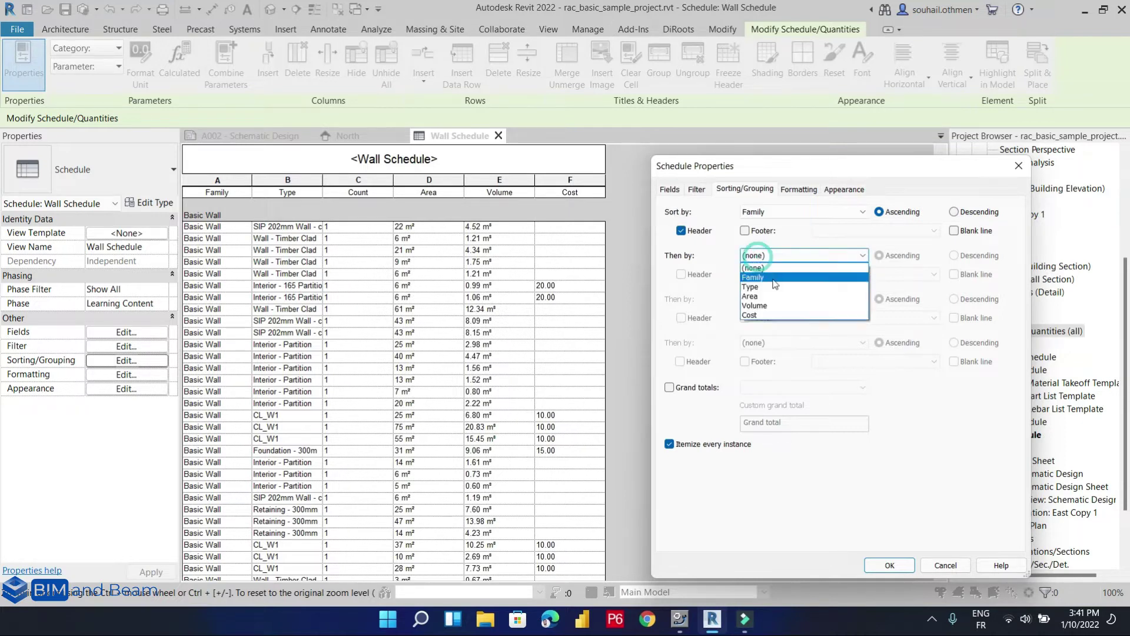
left_click(765, 287)
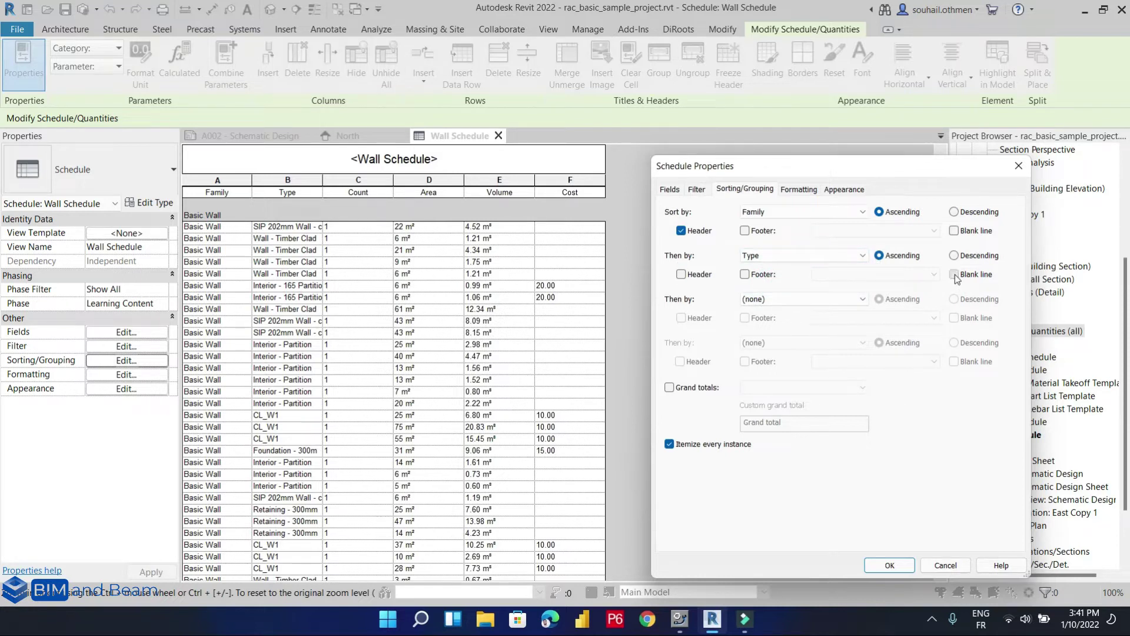
left_click(883, 564)
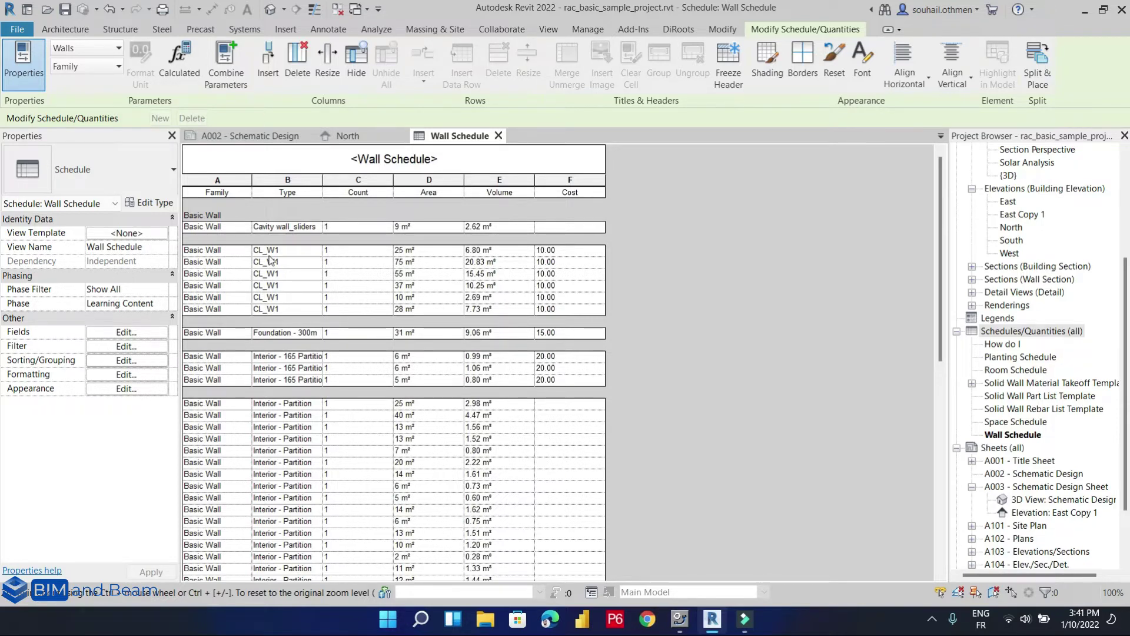
Replace the blank line between the Type groups with a header for each type.
scroll(265, 253, "down", 1)
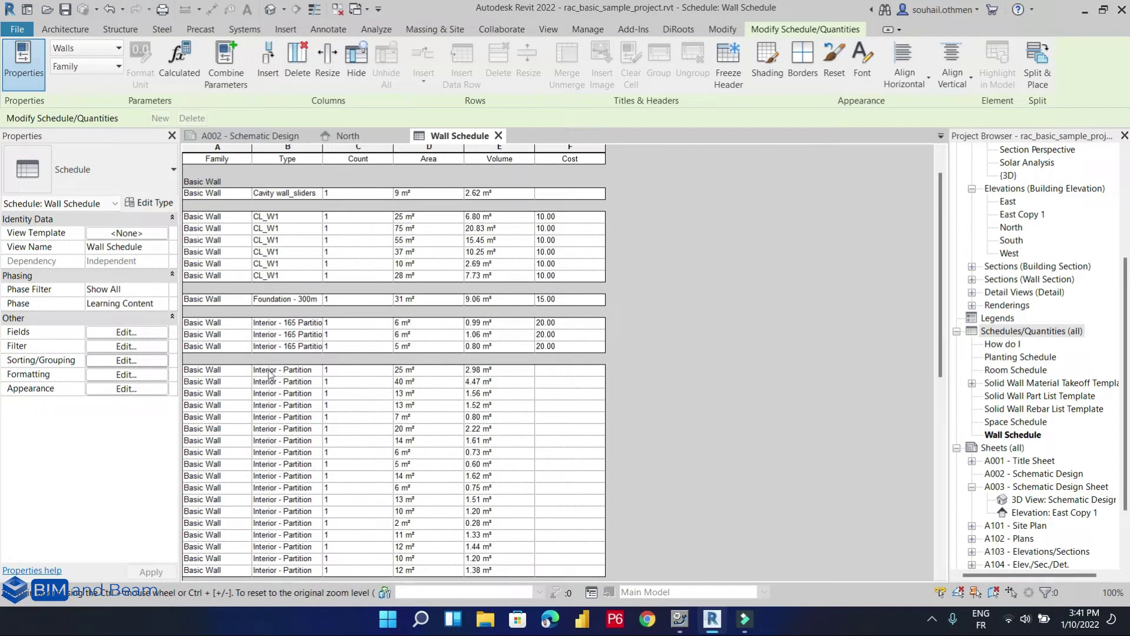
scroll(252, 375, "down", 6)
scroll(253, 370, "down", 6)
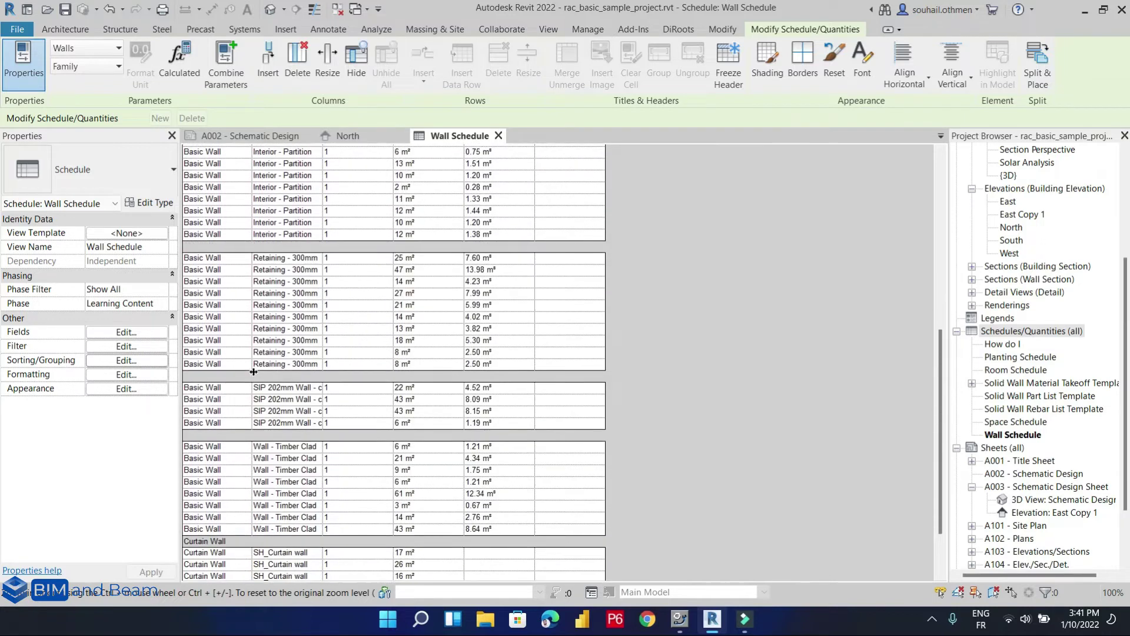
scroll(265, 400, "up", 15)
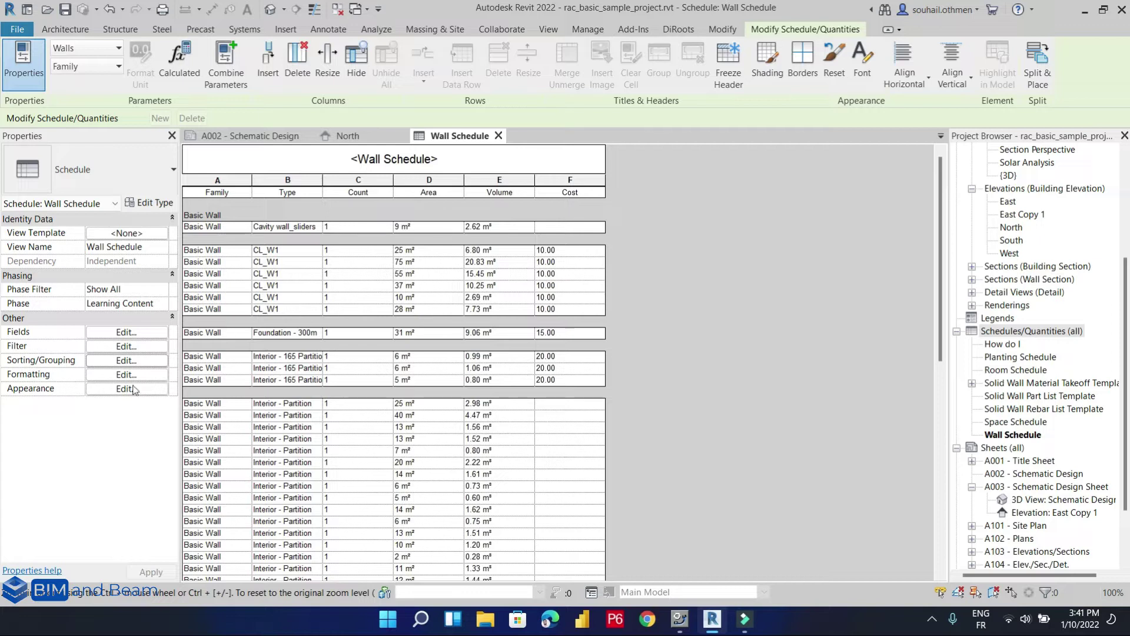
left_click(126, 360)
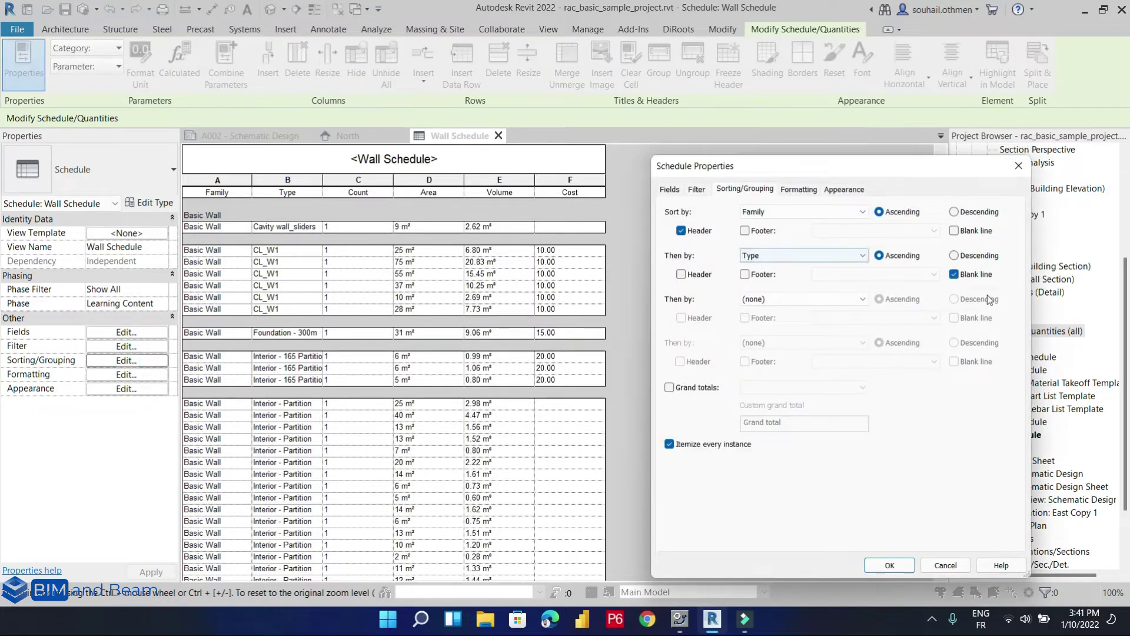
left_click(954, 275)
left_click(681, 274)
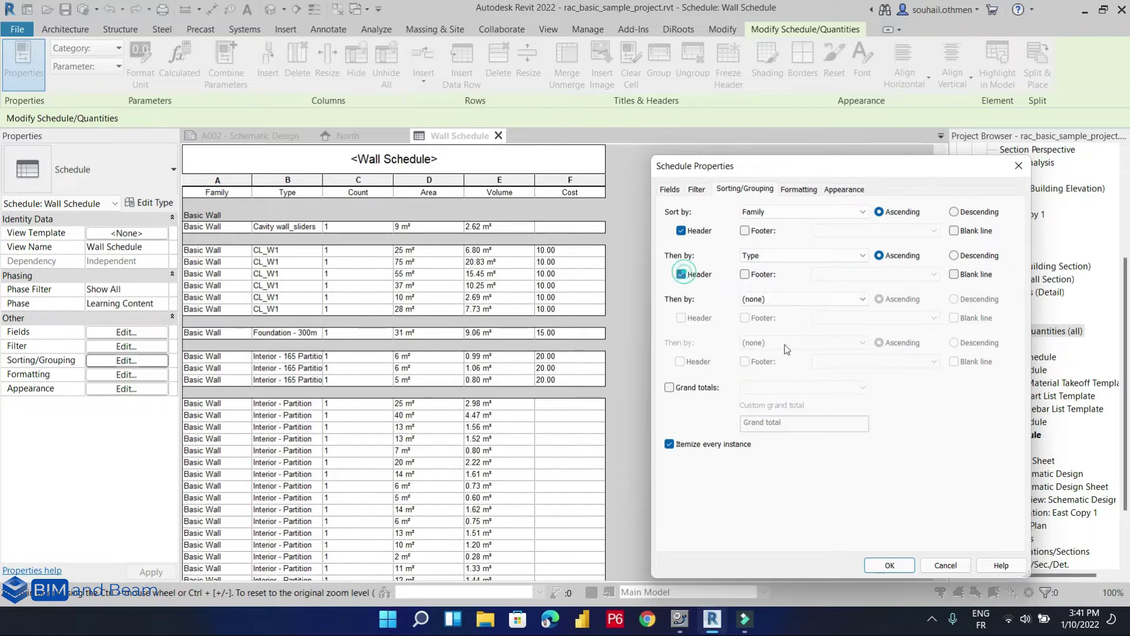
left_click(889, 566)
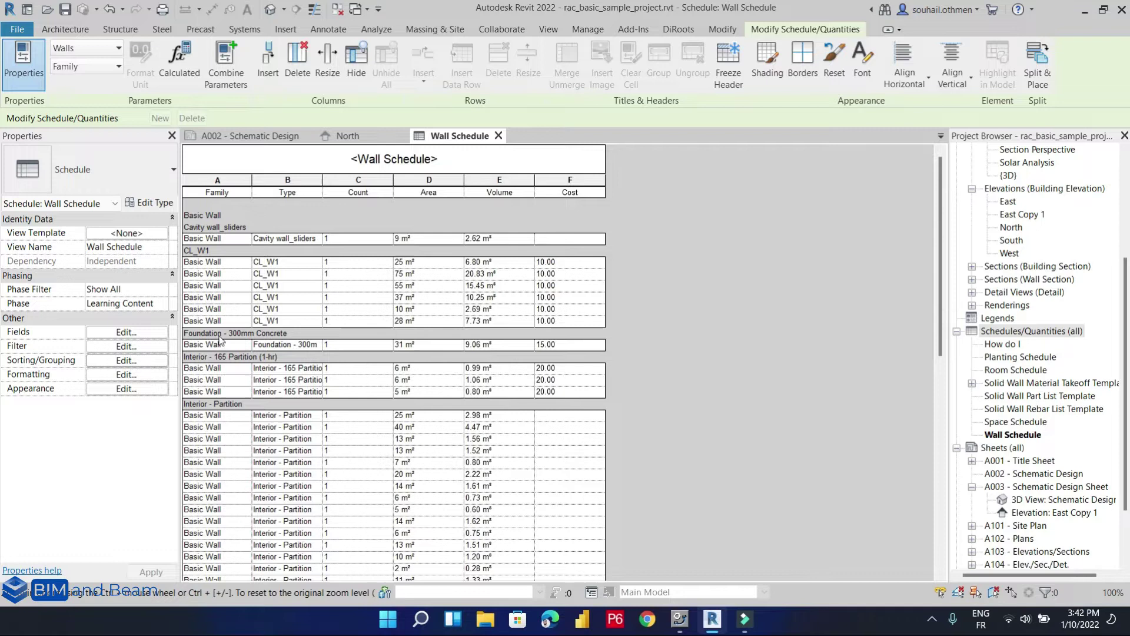
Turn off itemizing of every instance so the walls are grouped into one row per type.
scroll(245, 379, "down", 5)
scroll(245, 377, "down", 5)
scroll(252, 374, "up", 10)
left_click(116, 360)
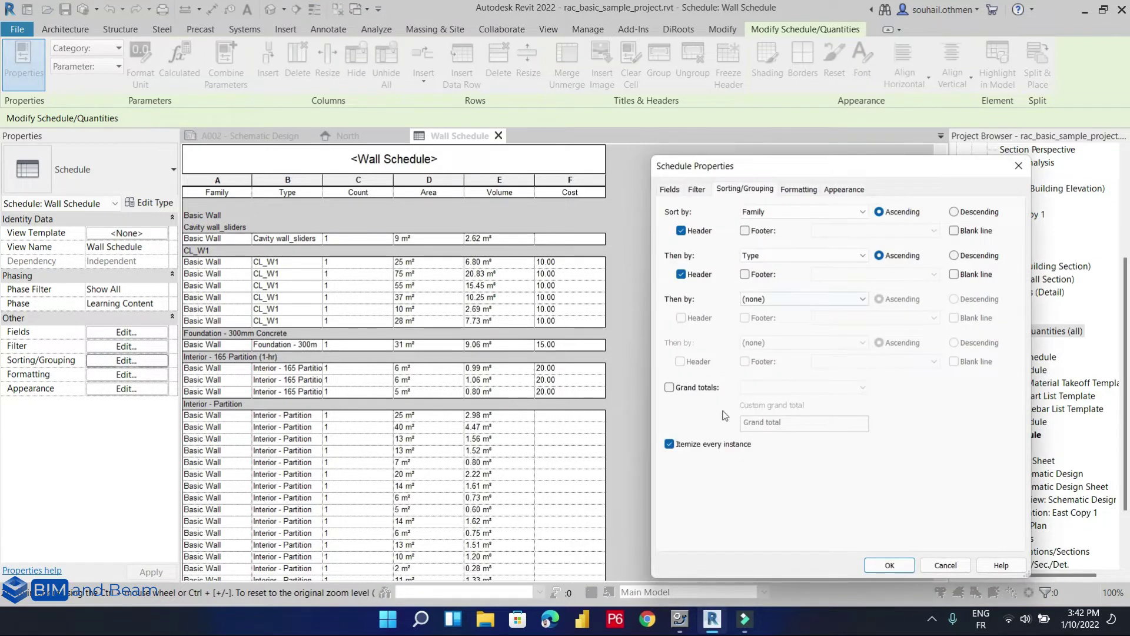
left_click(670, 445)
left_click(890, 565)
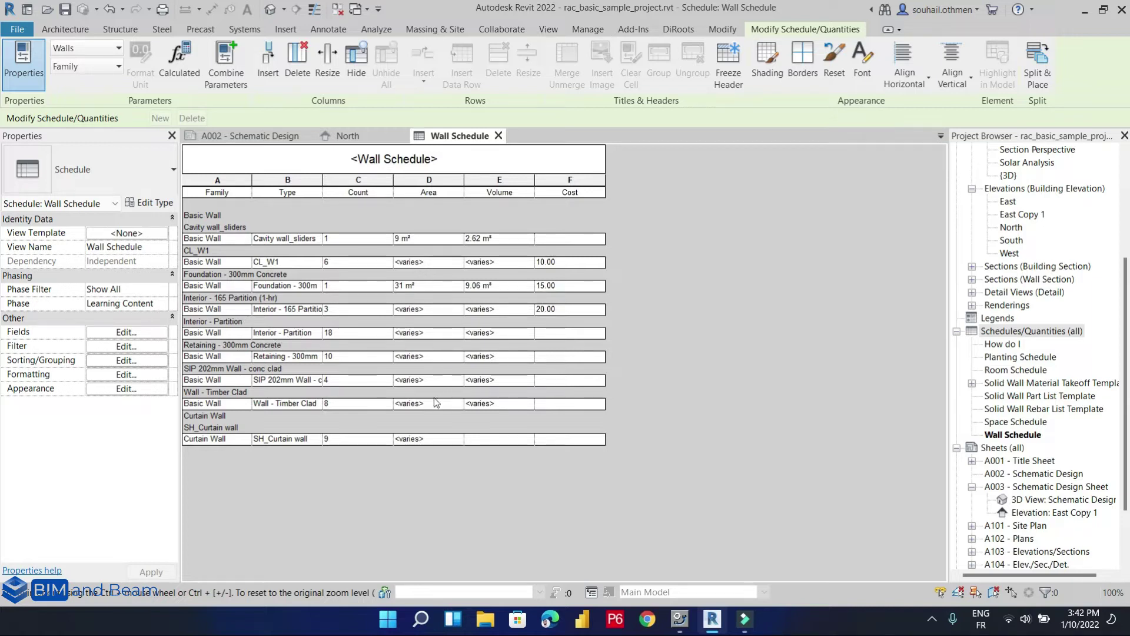
Turn itemizing of every instance back on for the wall schedule.
left_click(126, 360)
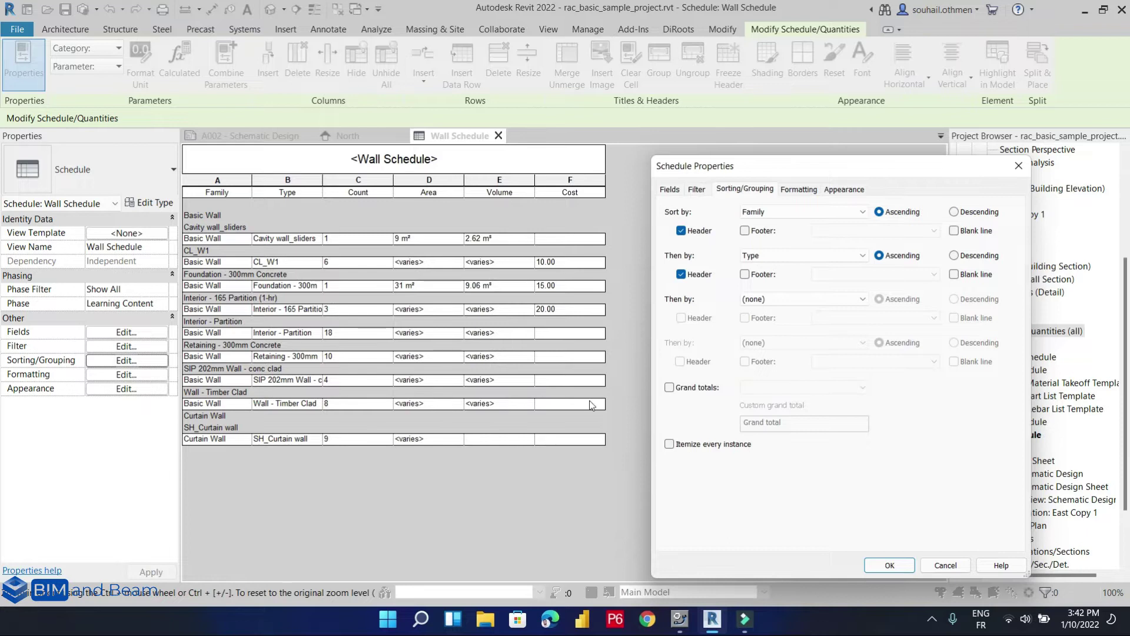
left_click(669, 444)
left_click(889, 565)
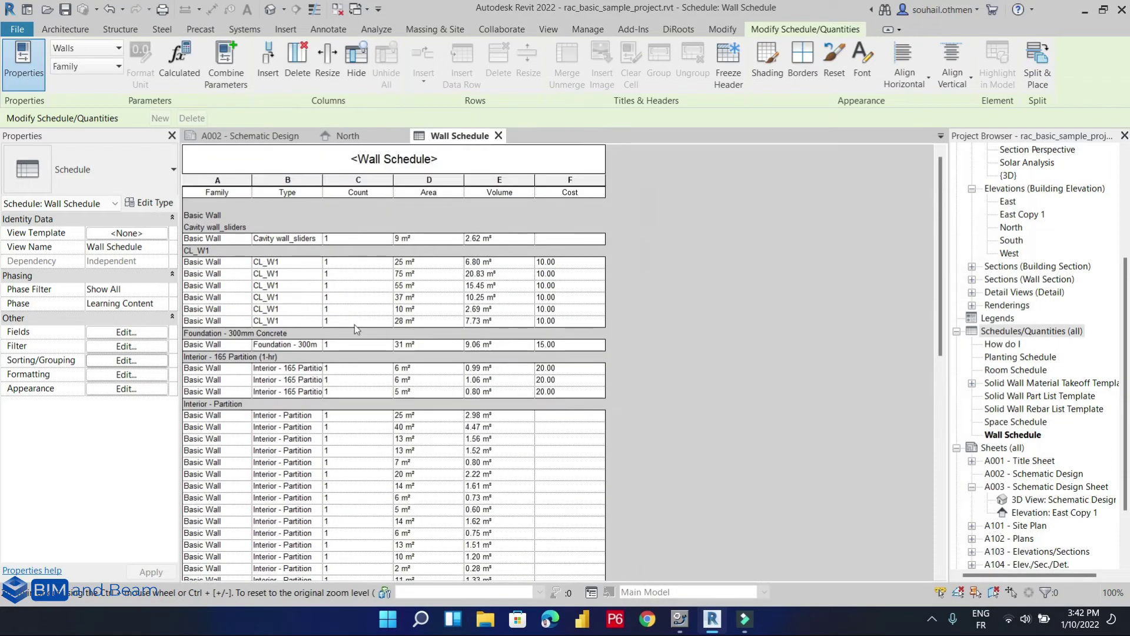
Override the Volume field's project format with 0 decimal places and no unit symbol.
left_click(101, 361)
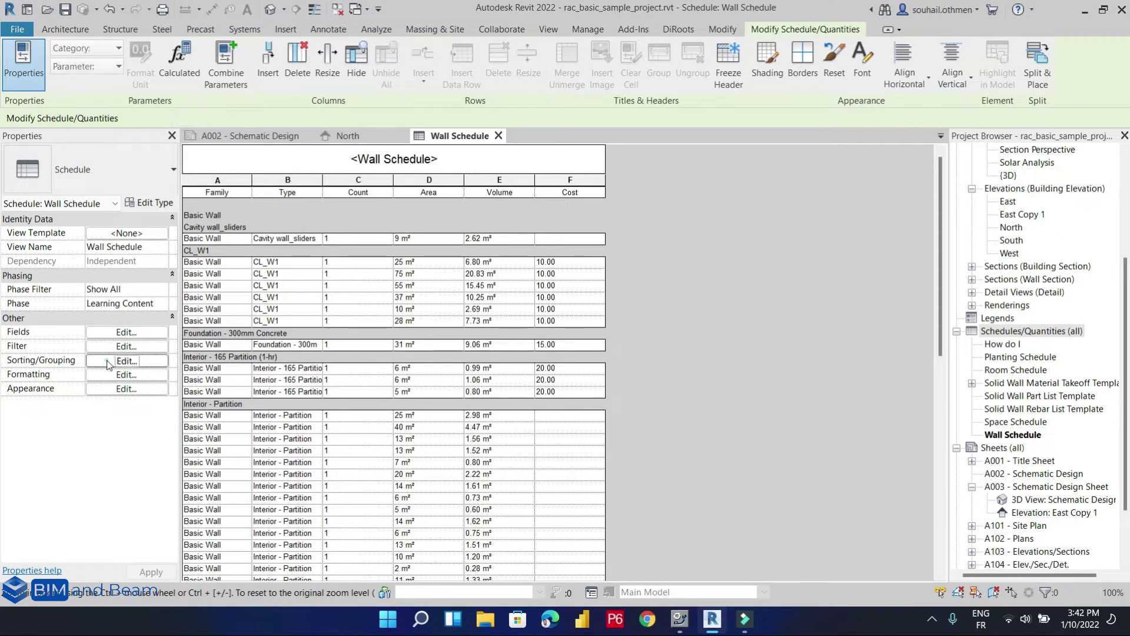
left_click_drag(874, 168, 894, 151)
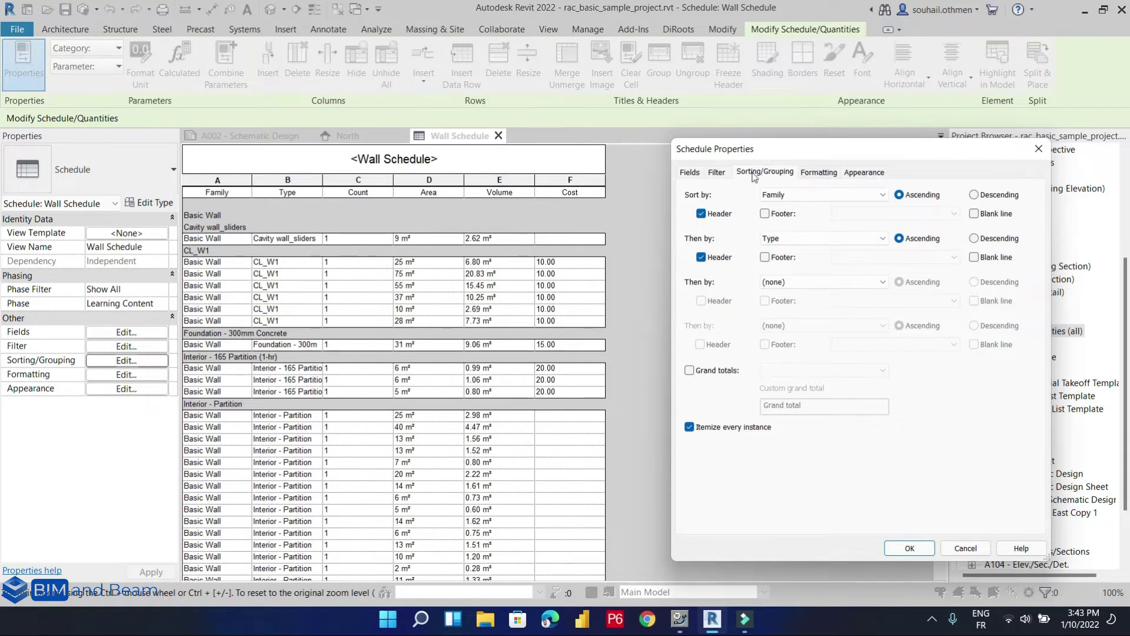
left_click(819, 172)
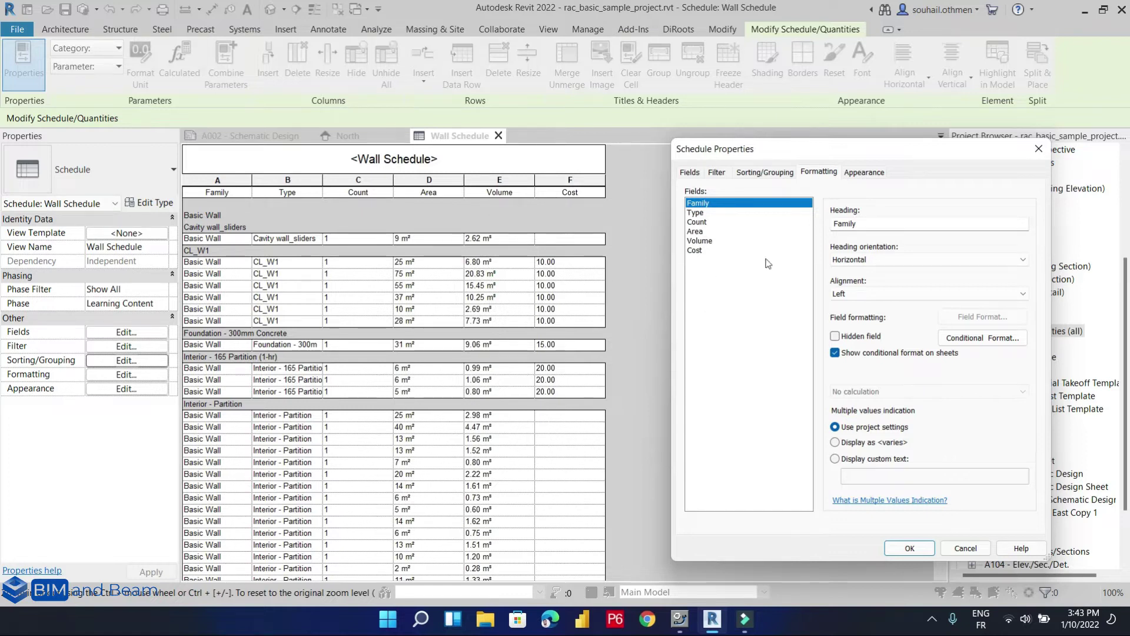
left_click(697, 241)
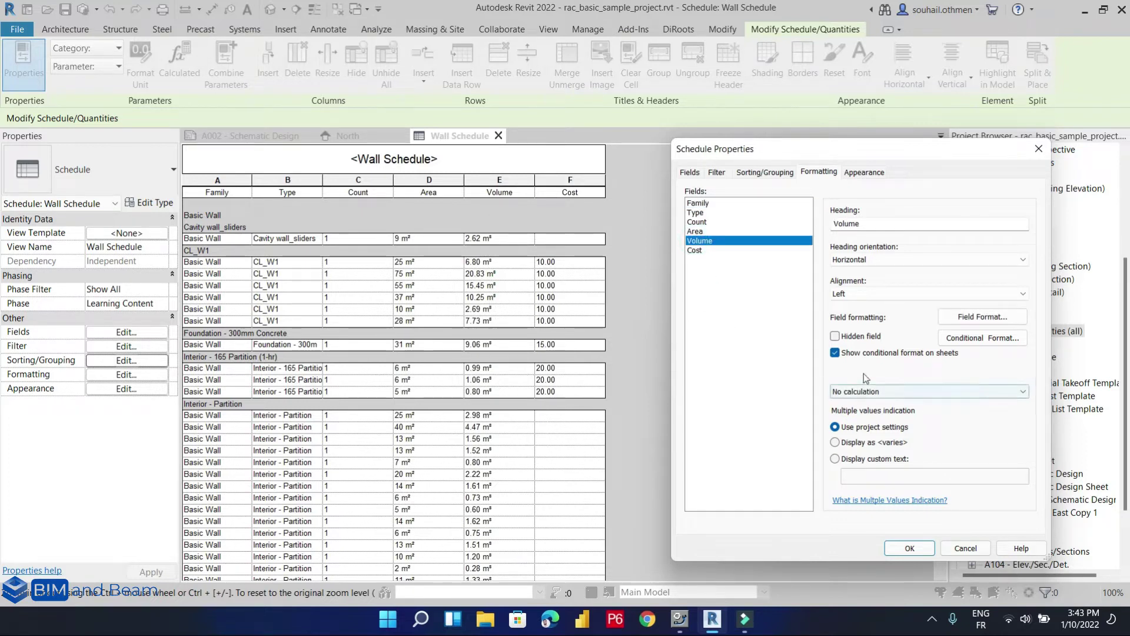
left_click(971, 320)
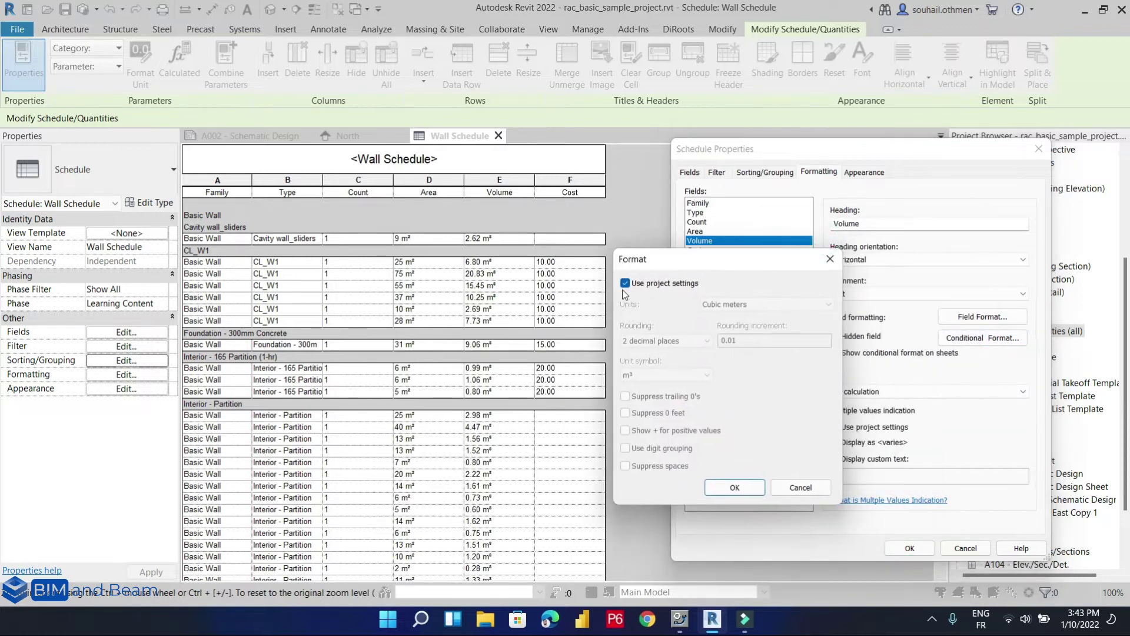
left_click(626, 284)
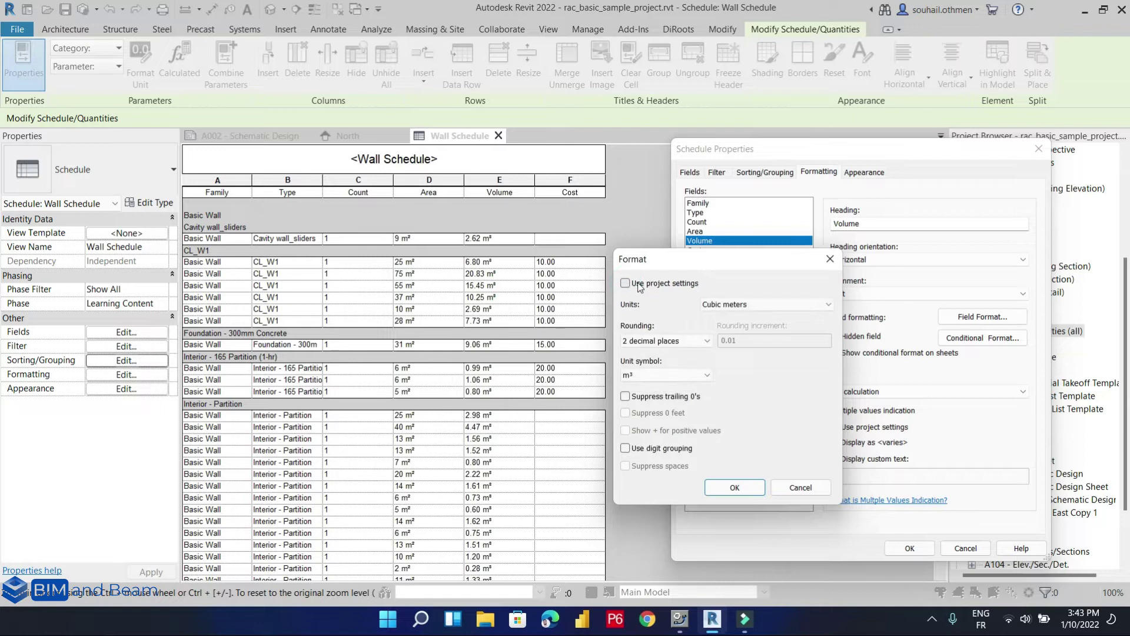
left_click(678, 341)
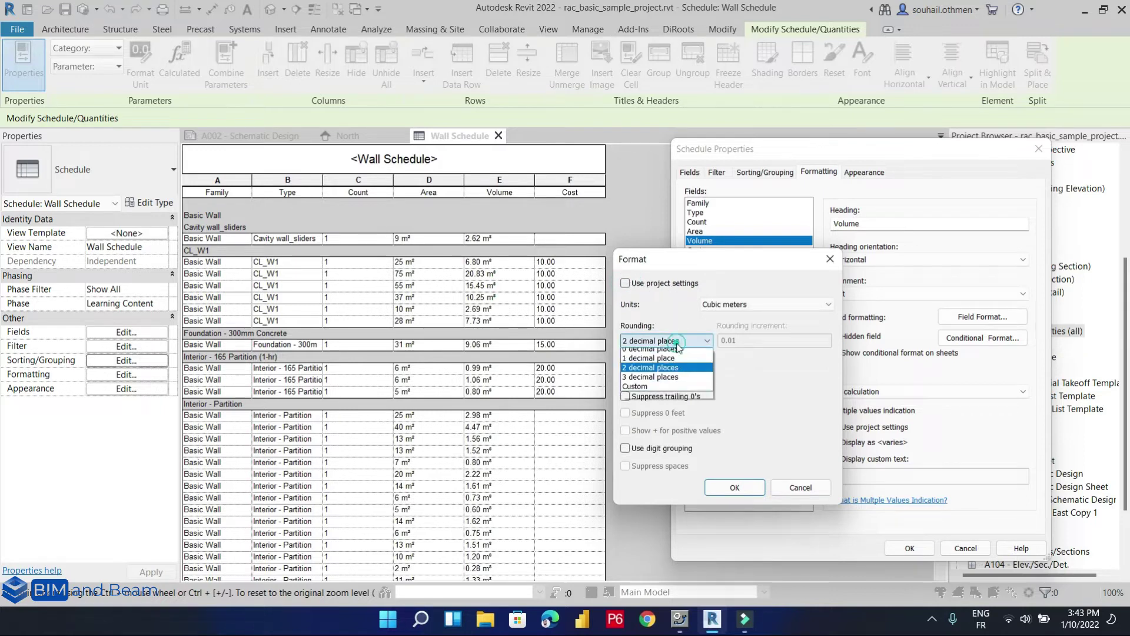
left_click(682, 381)
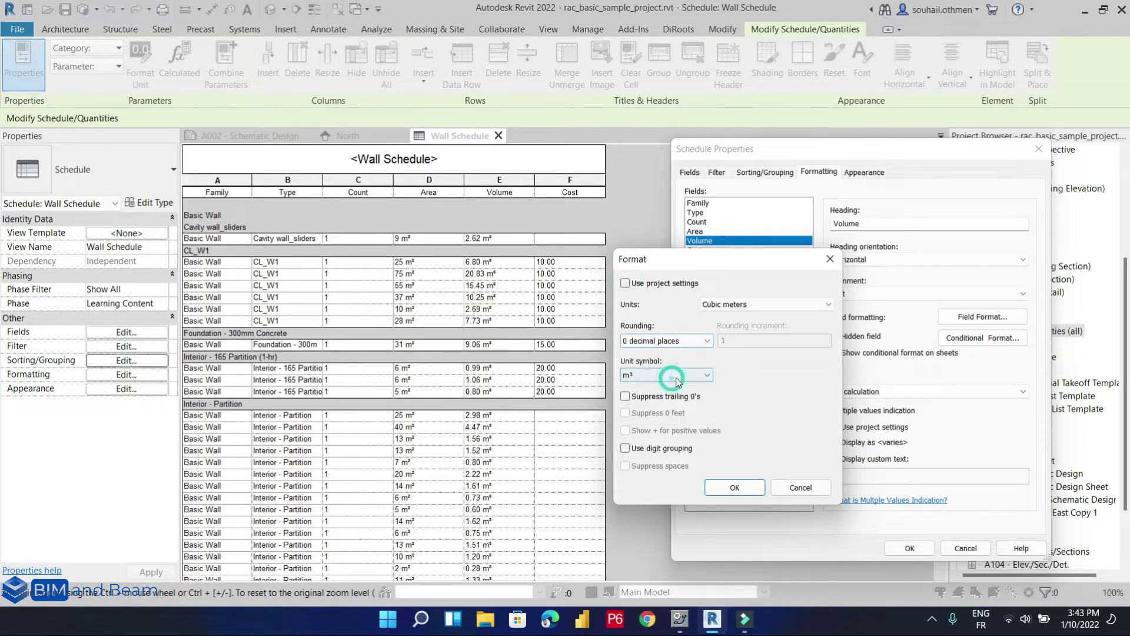
left_click(687, 375)
left_click(647, 388)
left_click(727, 486)
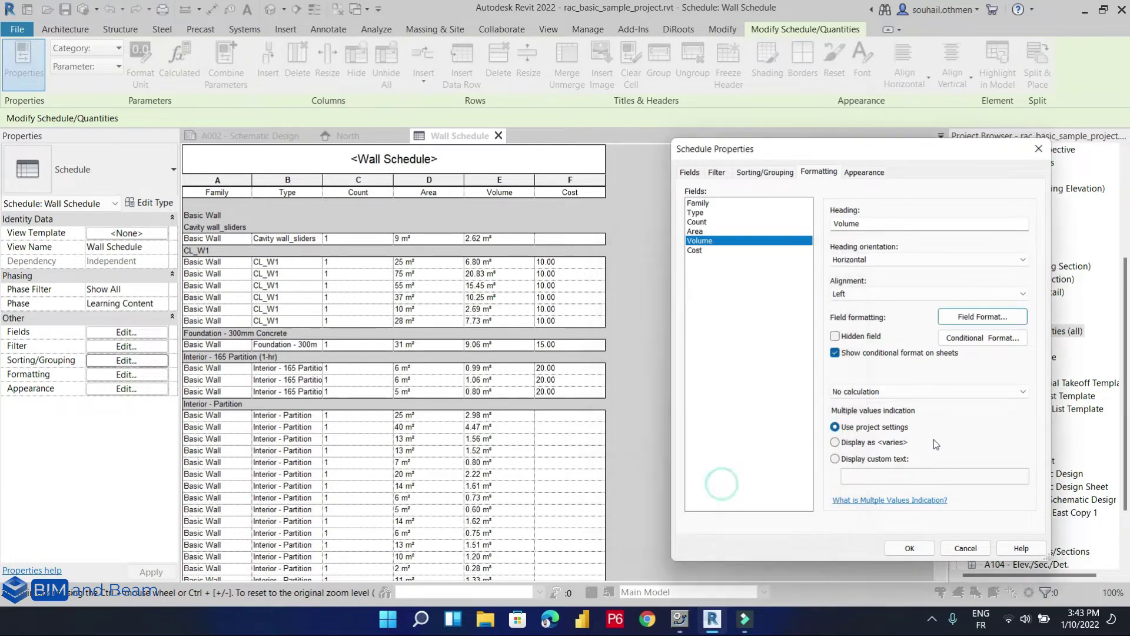
left_click(910, 548)
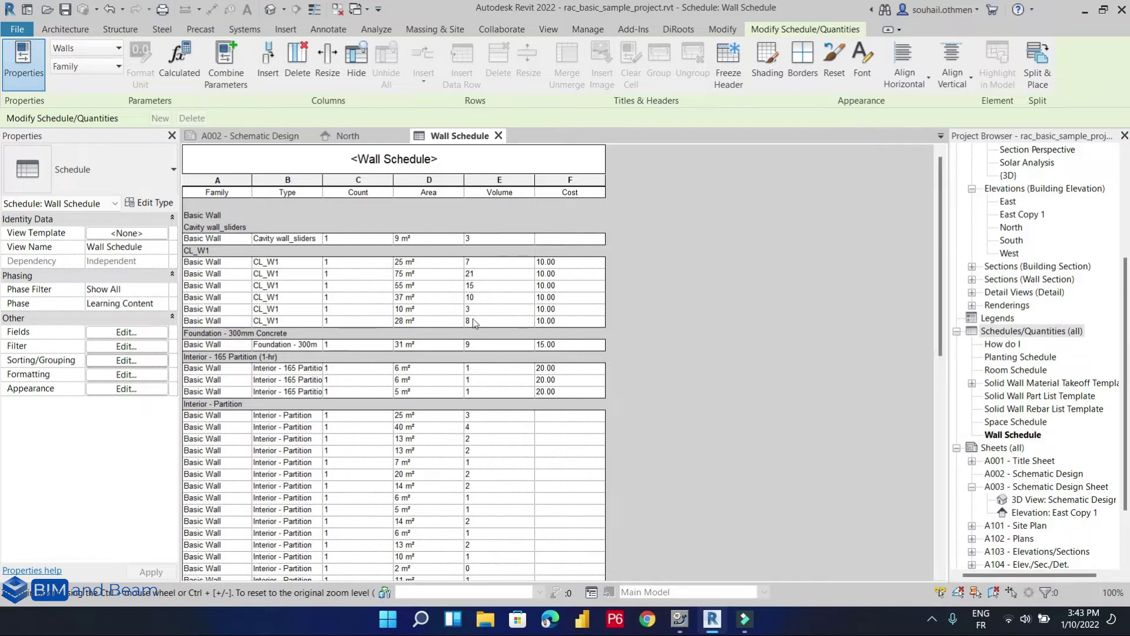
Change the Volume column heading to "Volume ( m3 )".
left_click(504, 191)
type("( m")
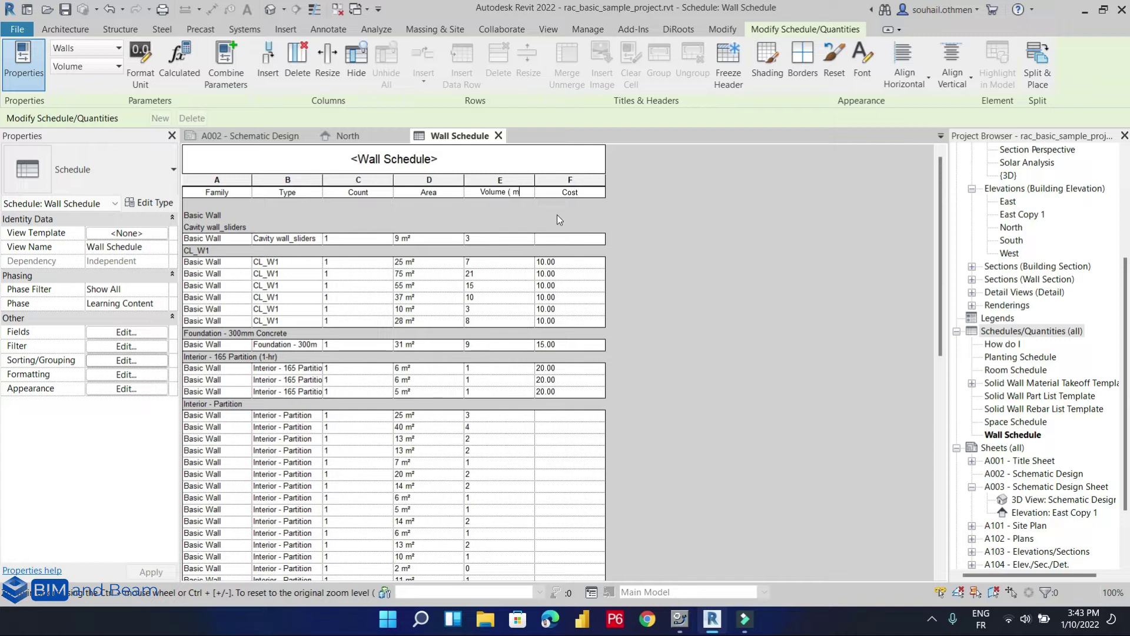
type("3 )")
left_click(558, 219)
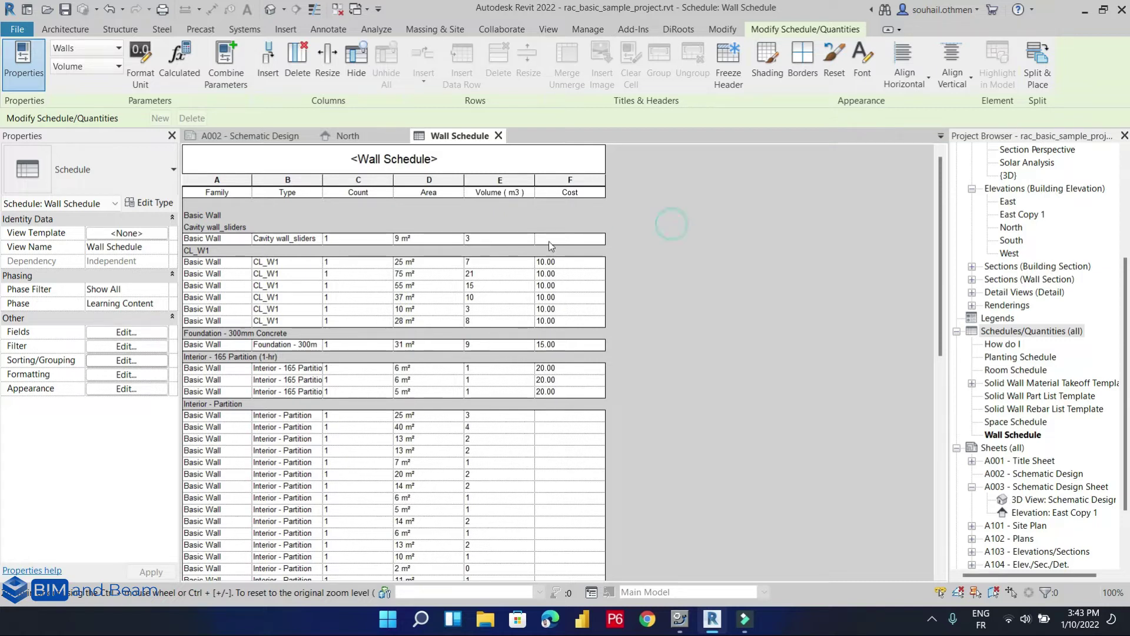
Align the Volume column's contents to the top vertically and to the center horizontally.
left_click(481, 179)
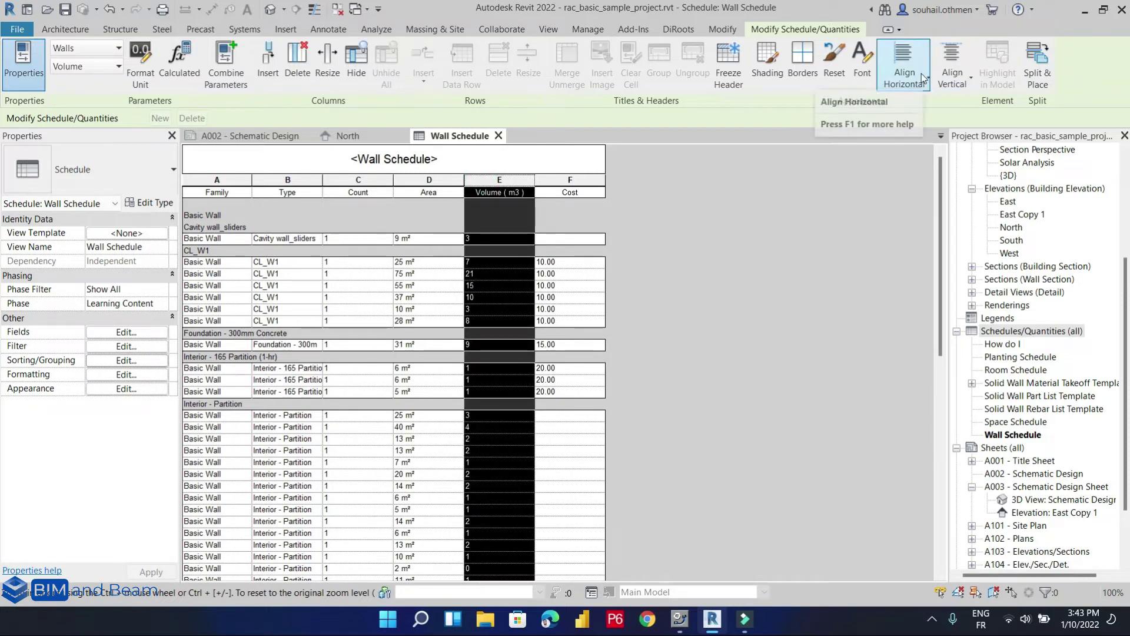
left_click(951, 67)
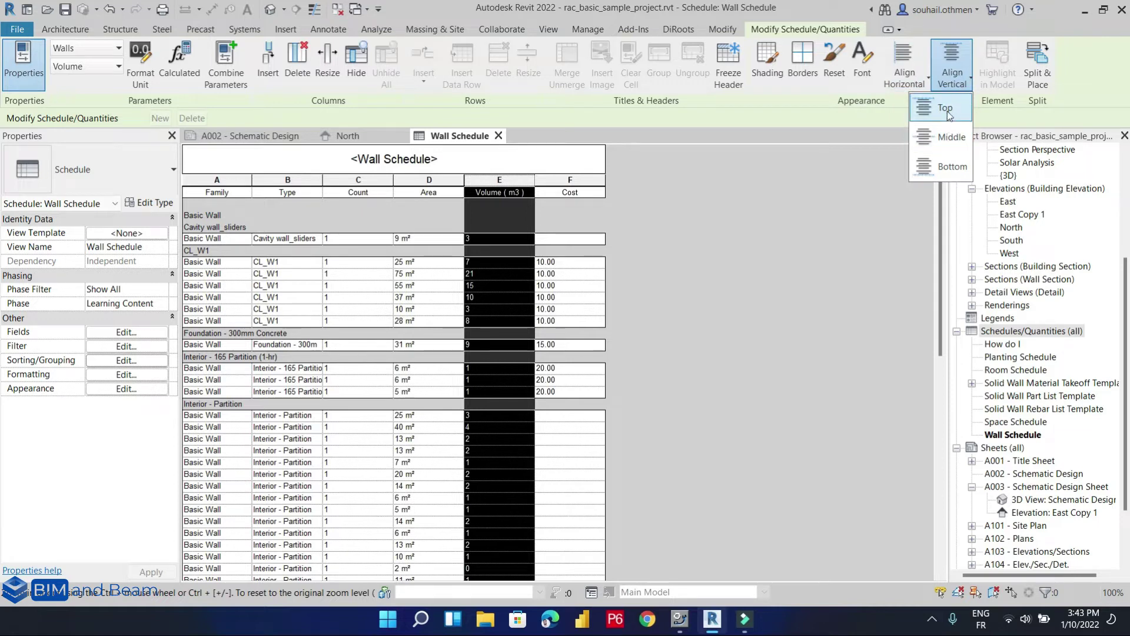
left_click(945, 109)
left_click(904, 65)
left_click(905, 139)
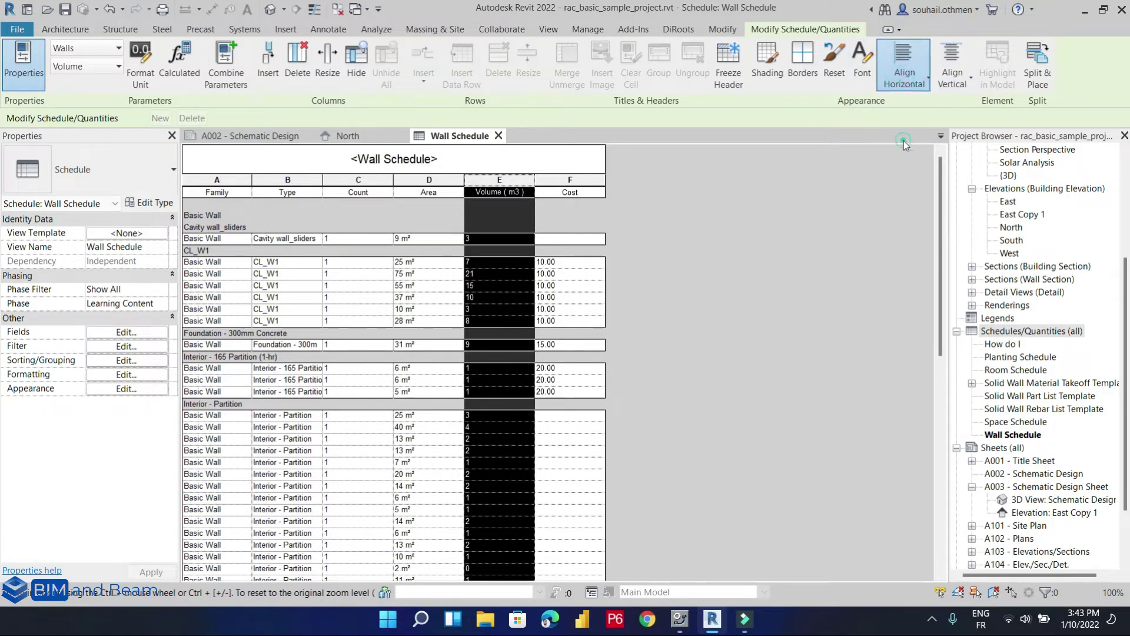
Center the Area column's contents horizontally and clear the column selection.
left_click(415, 179)
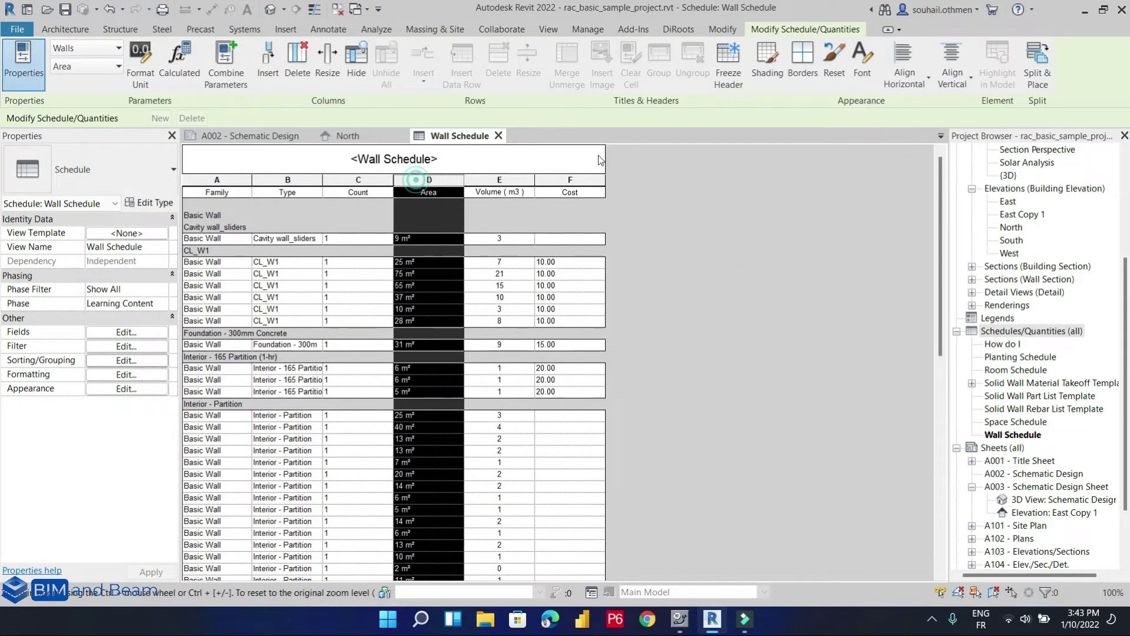
left_click(904, 64)
left_click(905, 135)
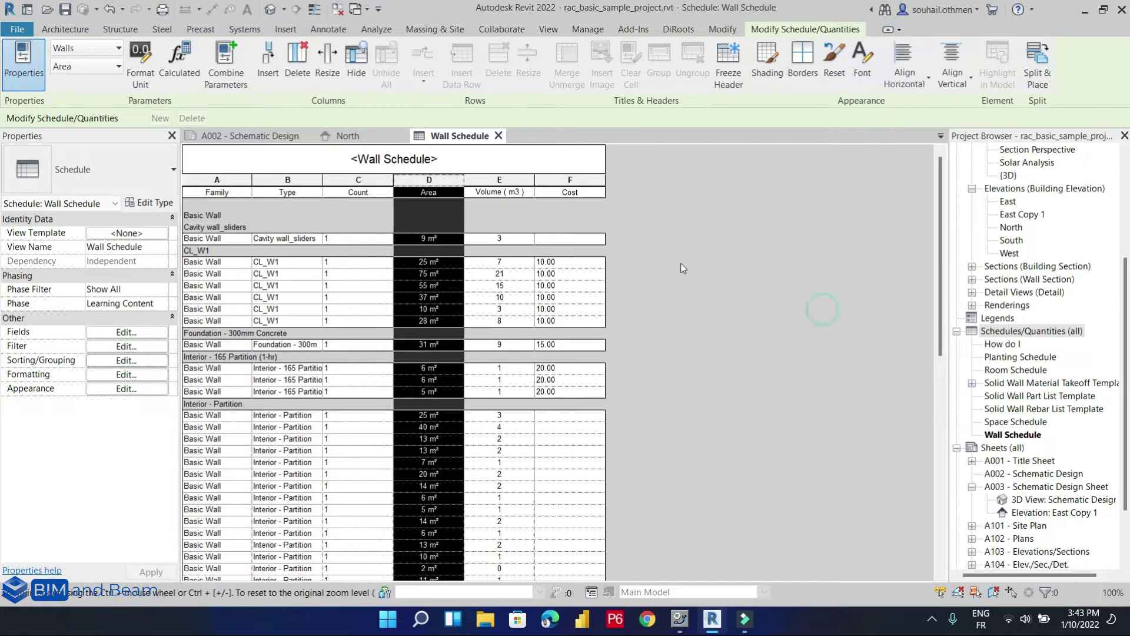
left_click(581, 184)
left_click(266, 322)
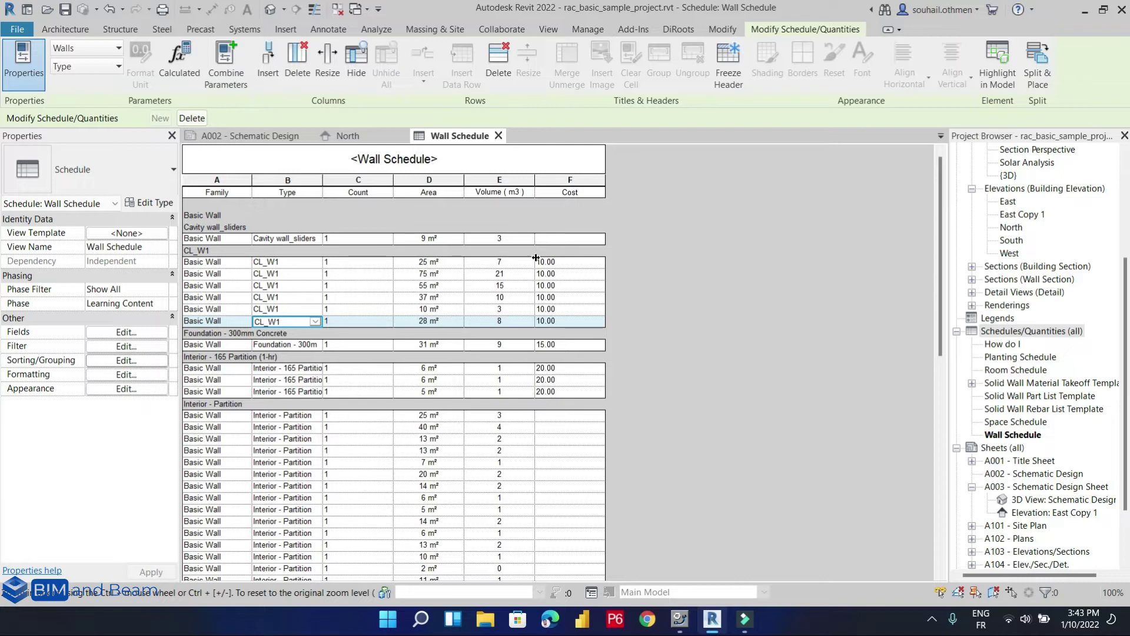
Add a conditional format to the Family field giving a green background (RGB 000-255-064) where Area is greater than or equal to 20 m².
scroll(401, 287, "down", 3)
scroll(401, 288, "up", 3)
left_click(125, 377)
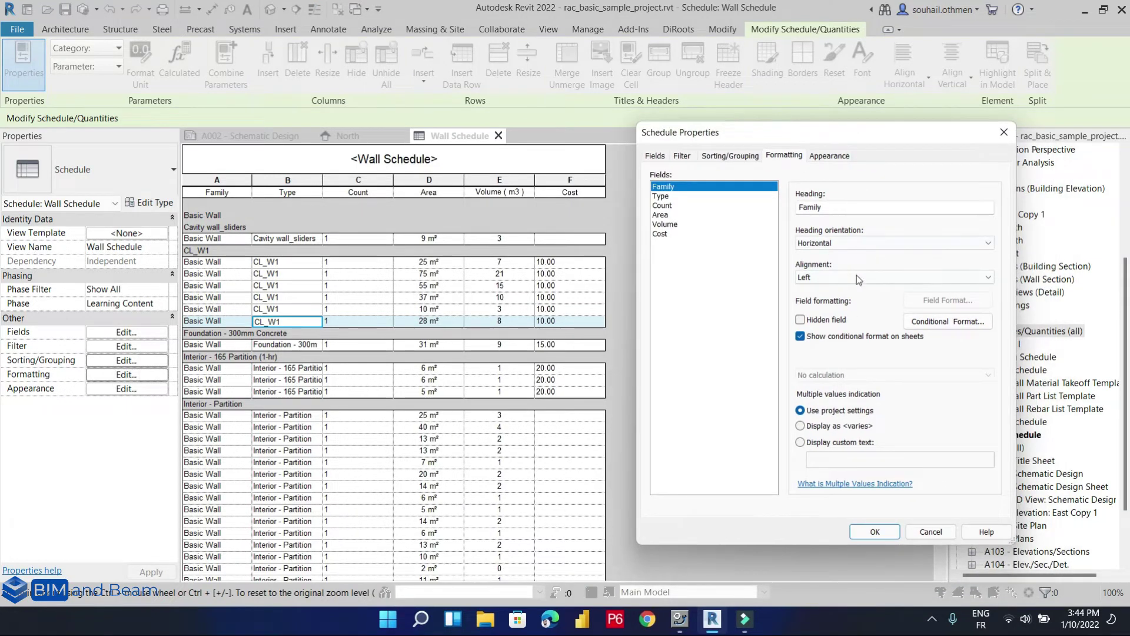
left_click(922, 322)
left_click(719, 296)
left_click(718, 296)
left_click(771, 294)
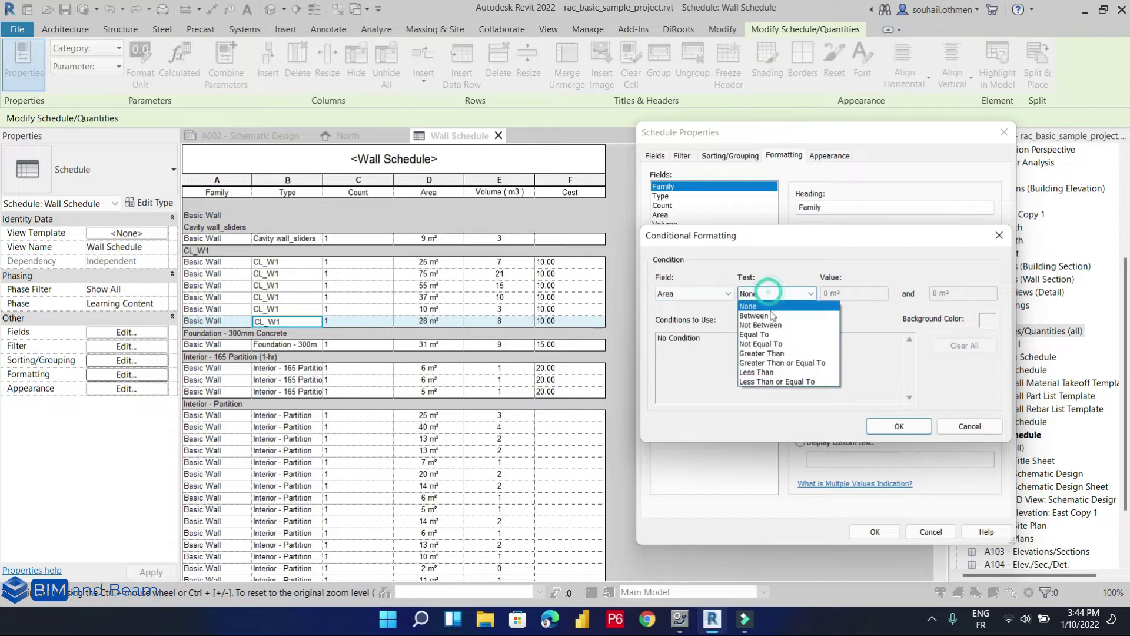
left_click(775, 364)
double_click(827, 294)
type("20")
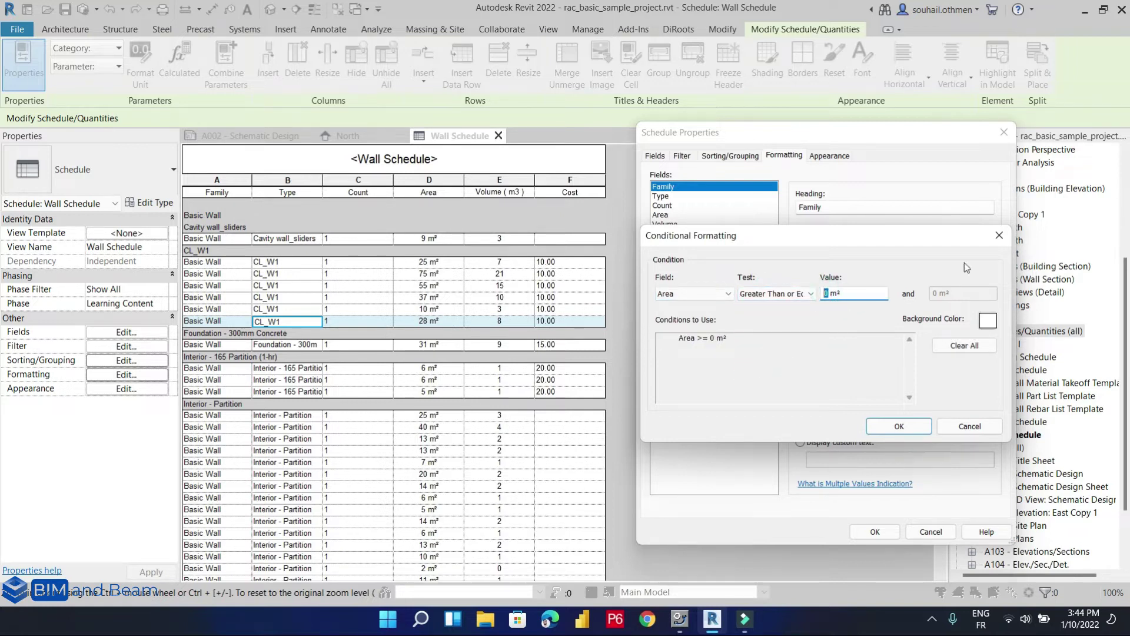
left_click(988, 320)
left_click(736, 252)
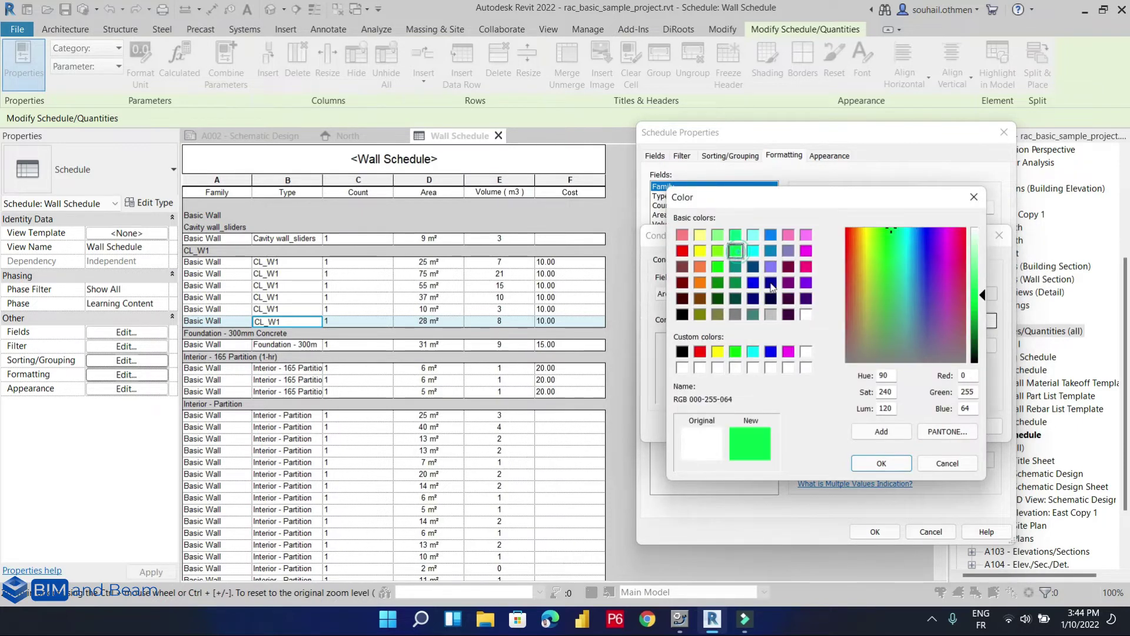
left_click(877, 460)
left_click(899, 426)
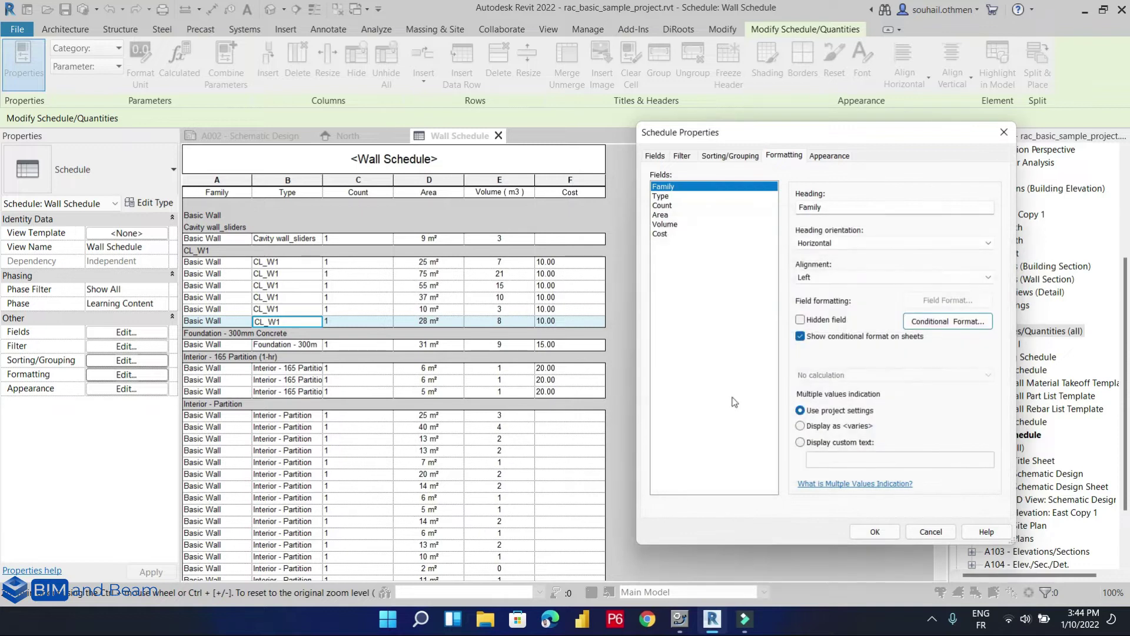
left_click(890, 532)
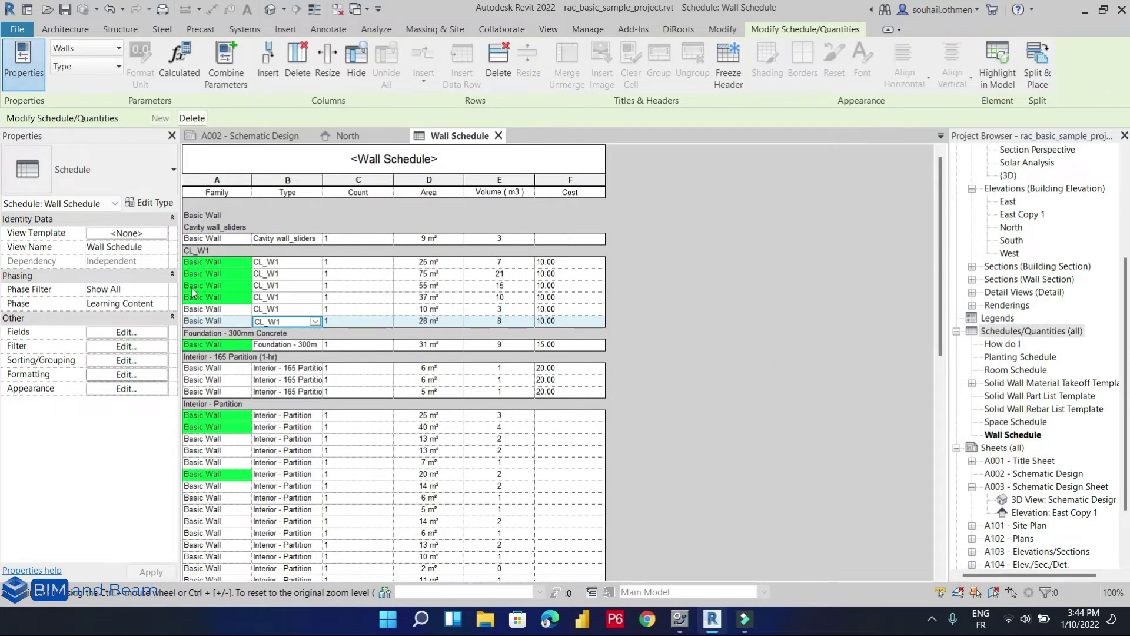
Give the Area field the same green conditional background for Area greater than or equal to 20 m².
scroll(203, 465, "down", 10)
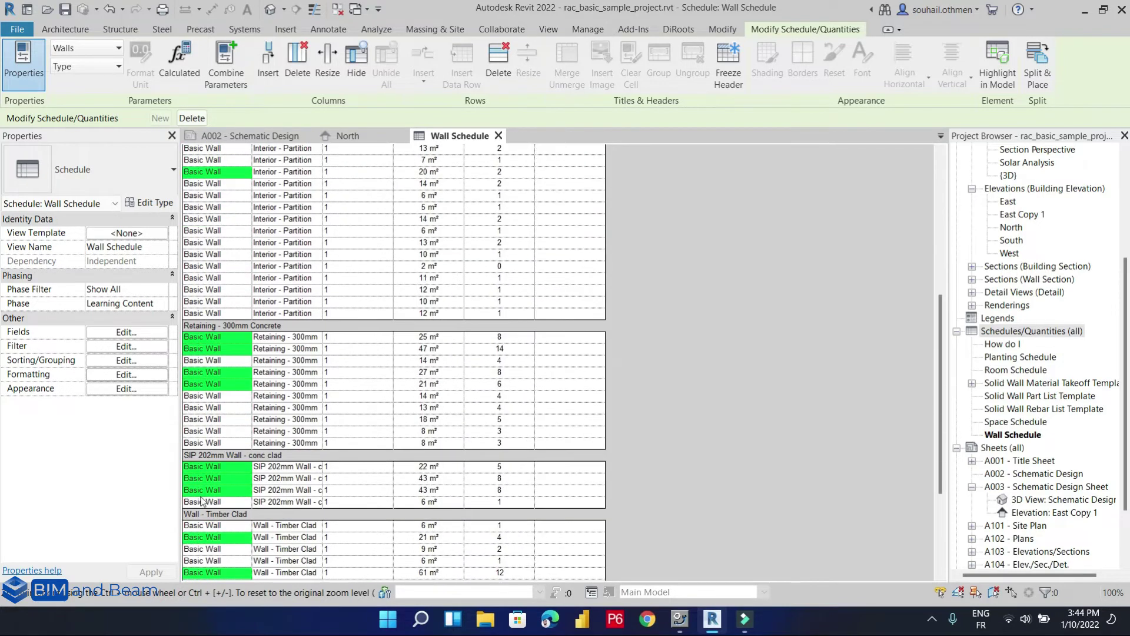
scroll(209, 501, "up", 6)
scroll(212, 497, "up", 5)
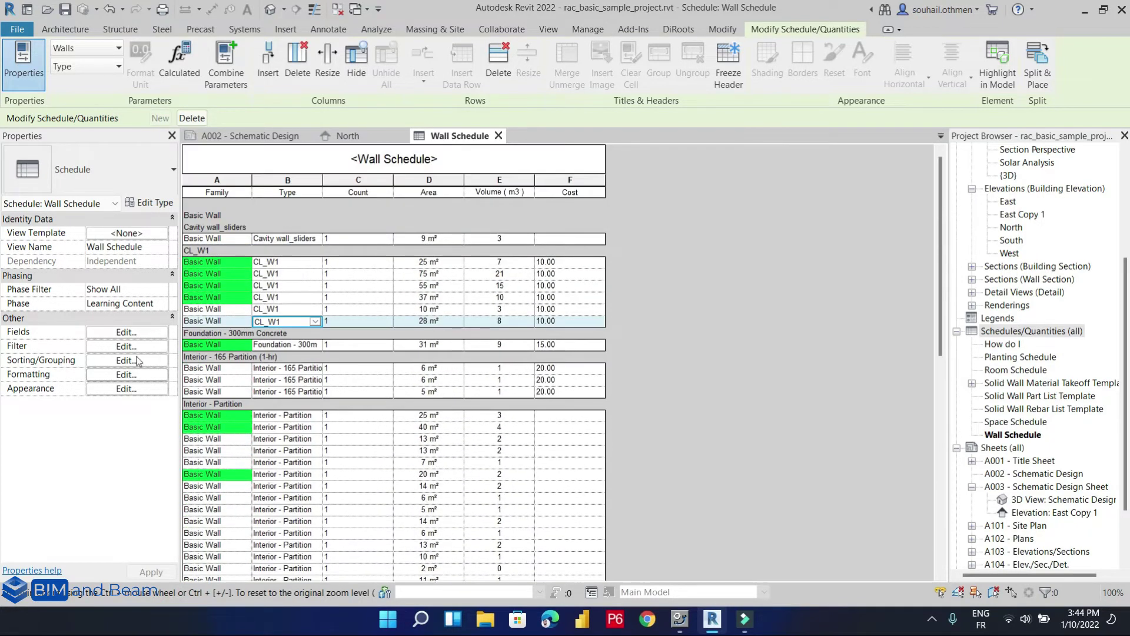
left_click(127, 375)
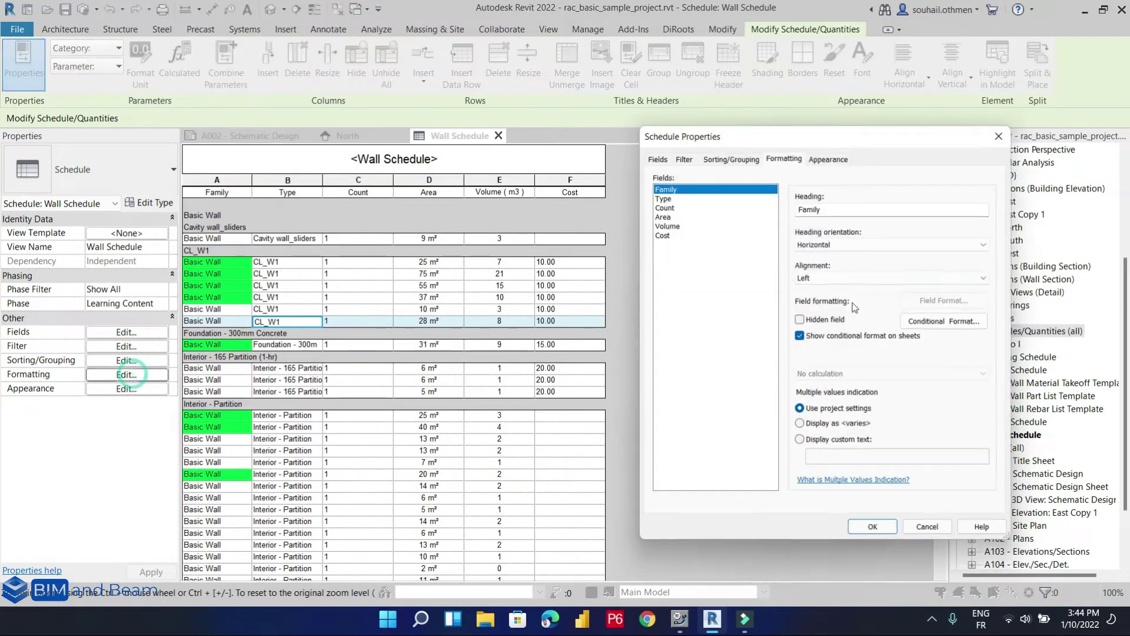
left_click(664, 215)
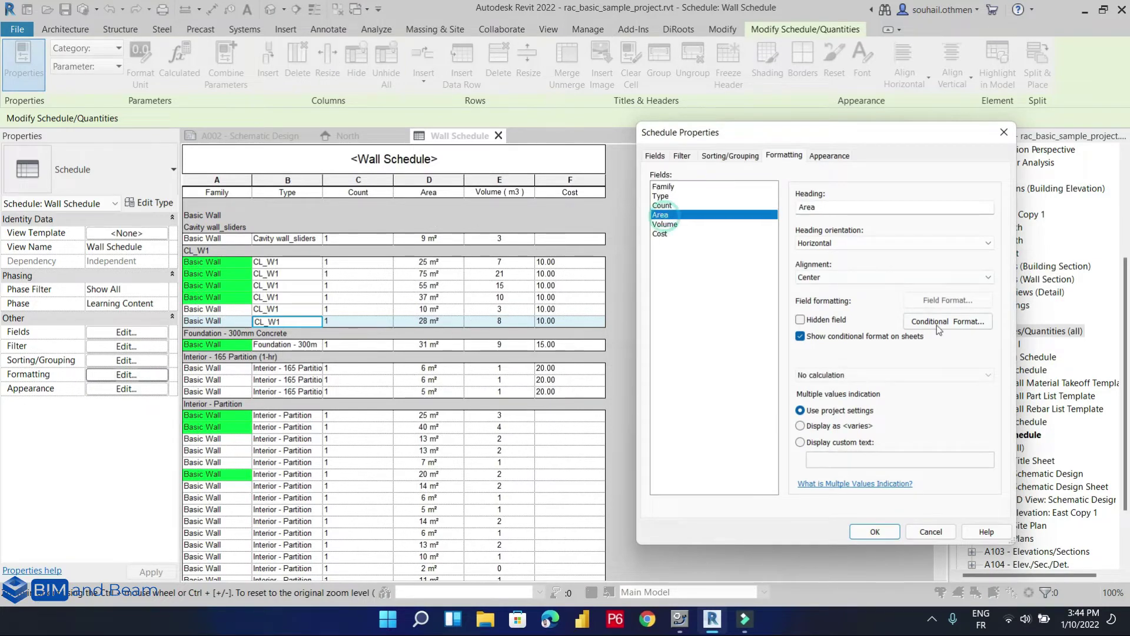
left_click(933, 322)
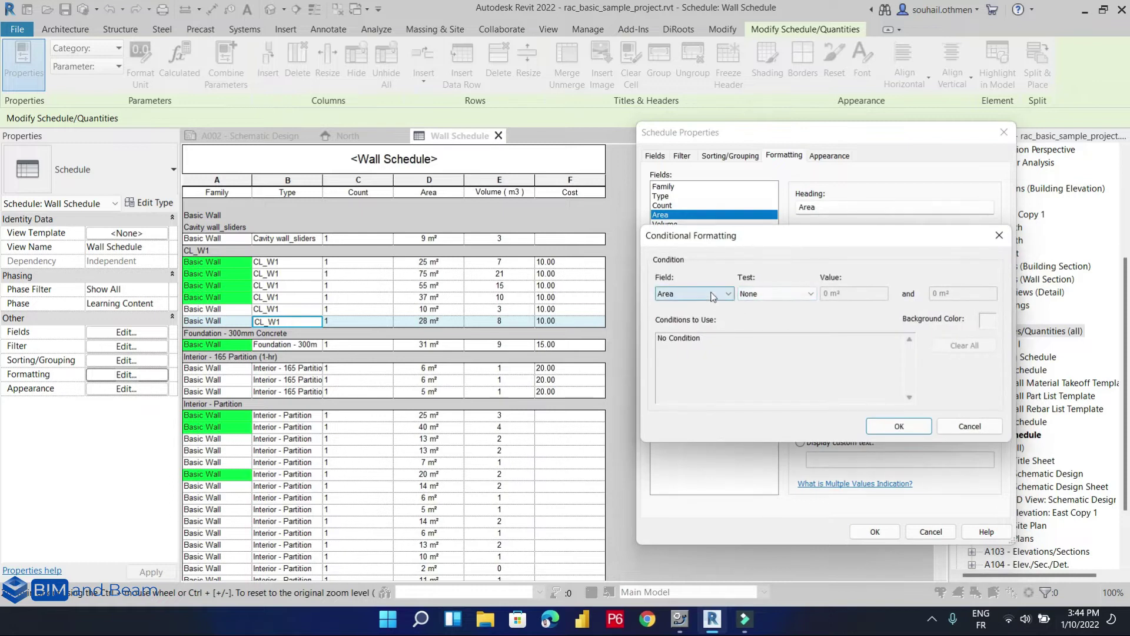
left_click(796, 294)
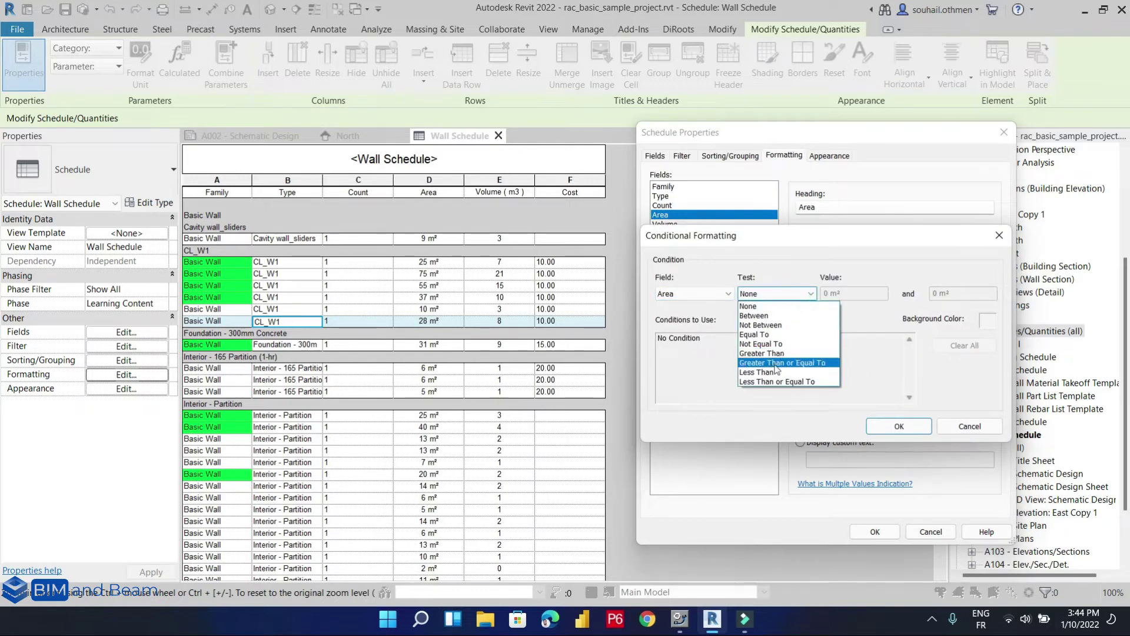
left_click(776, 353)
double_click(826, 293)
type("20")
left_click(988, 321)
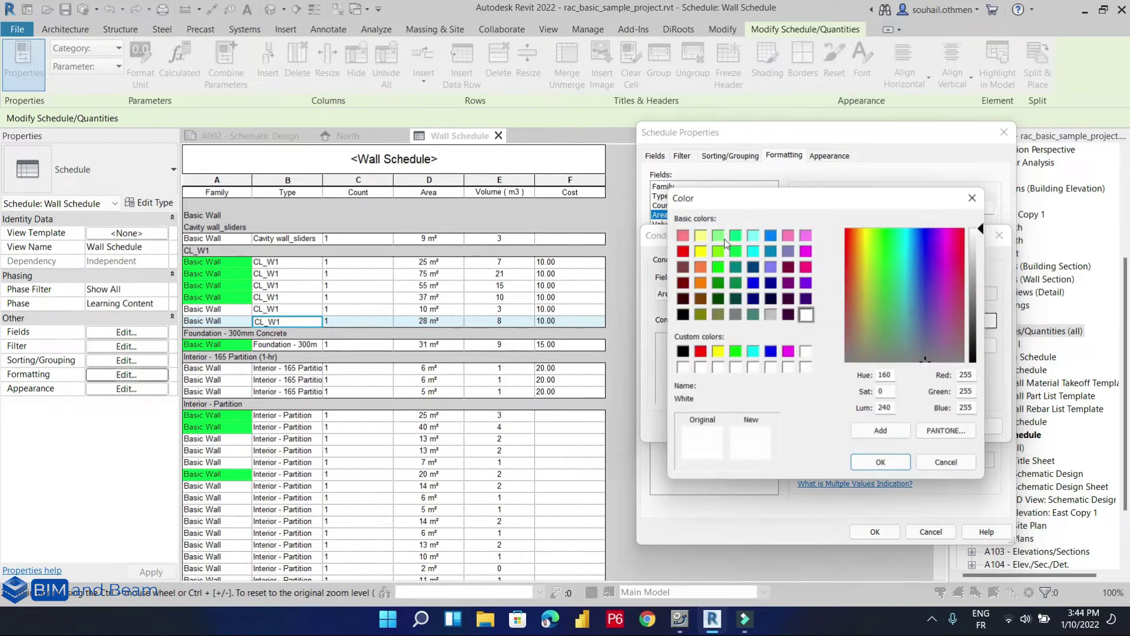
left_click(718, 235)
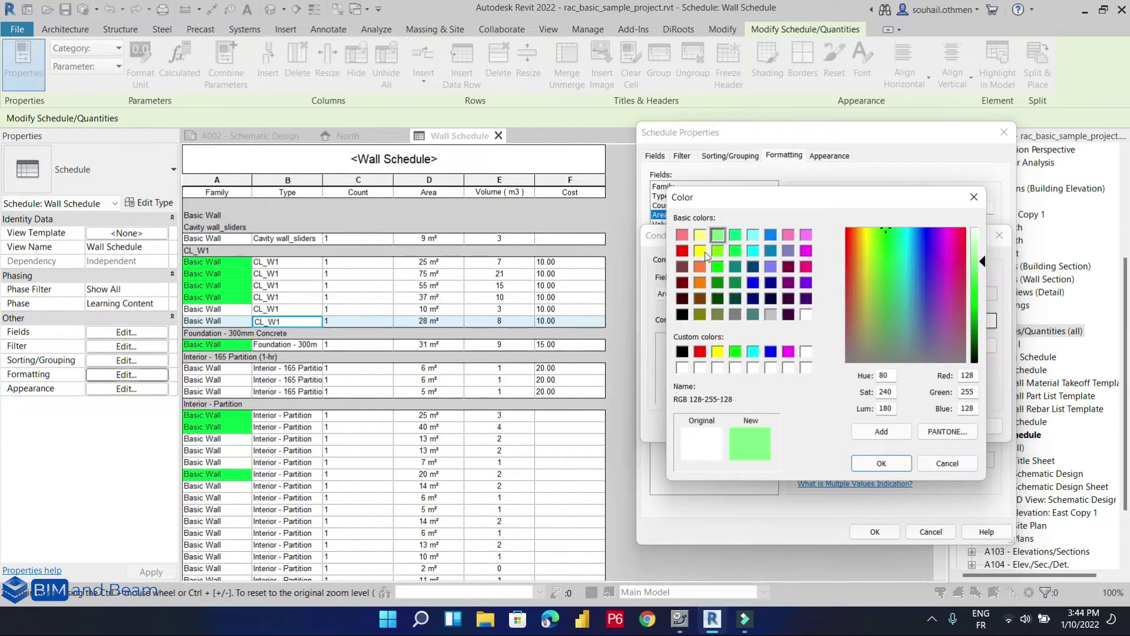
left_click(735, 250)
left_click(858, 460)
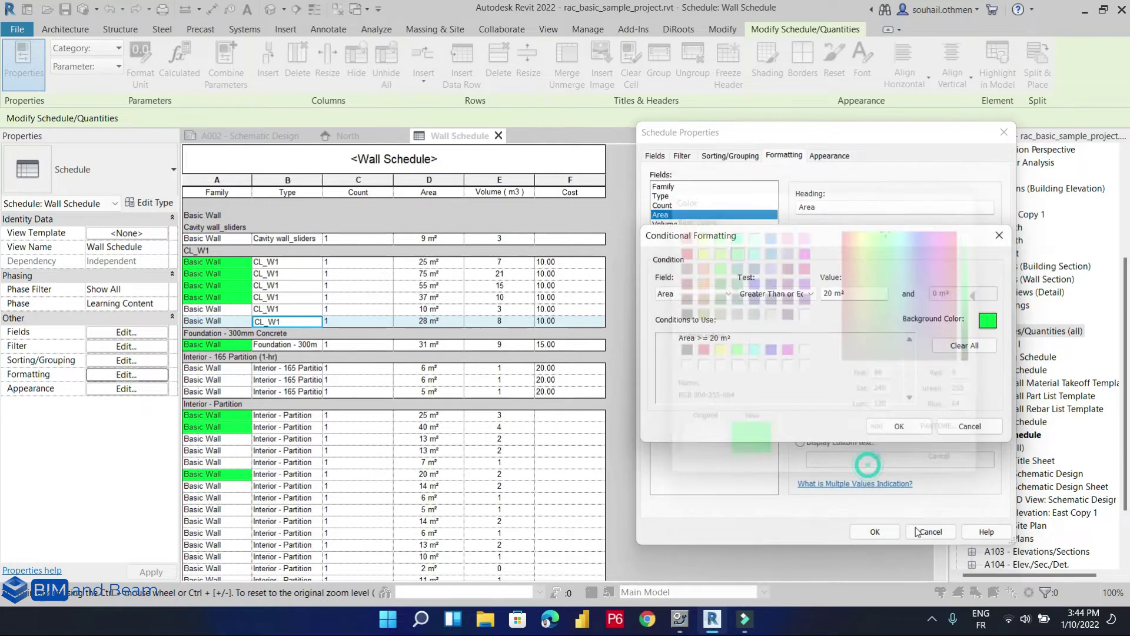
left_click(875, 426)
left_click(875, 532)
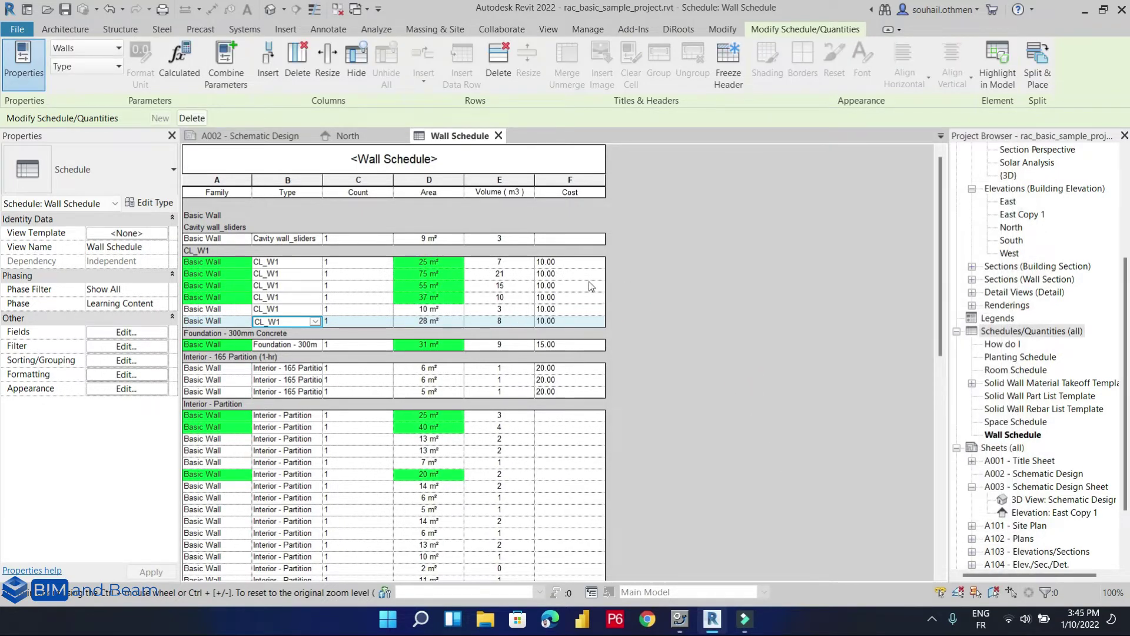
left_click(511, 287)
scroll(511, 287, "down", 5)
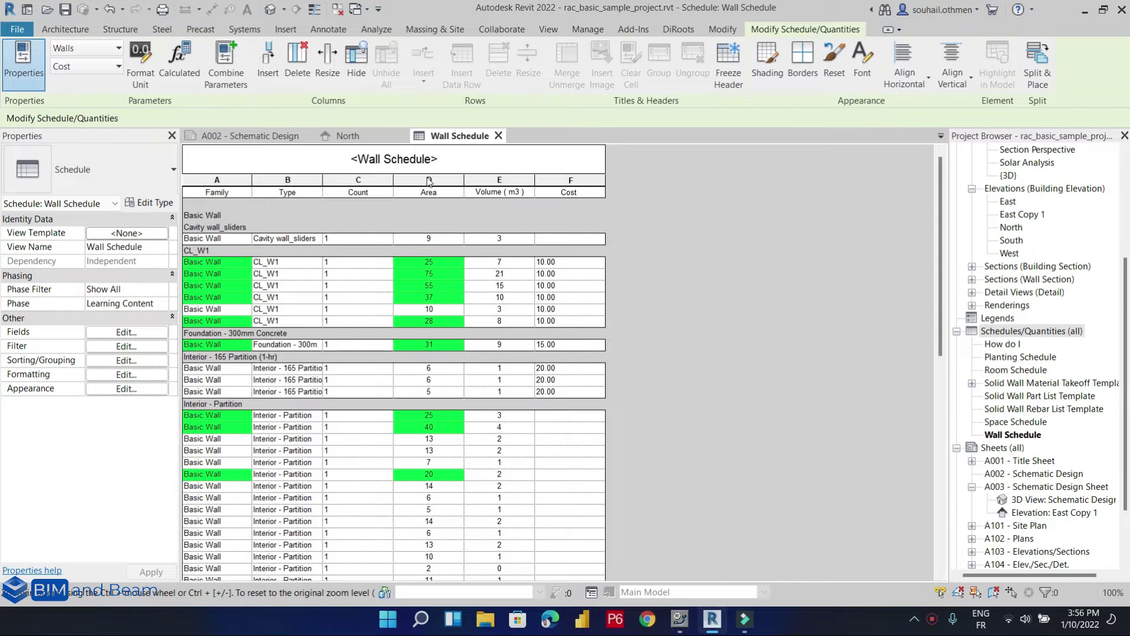
Open the 3D Sketch view of the house and make a plain duplicate of it, without detailing.
scroll(989, 301, "up", 3)
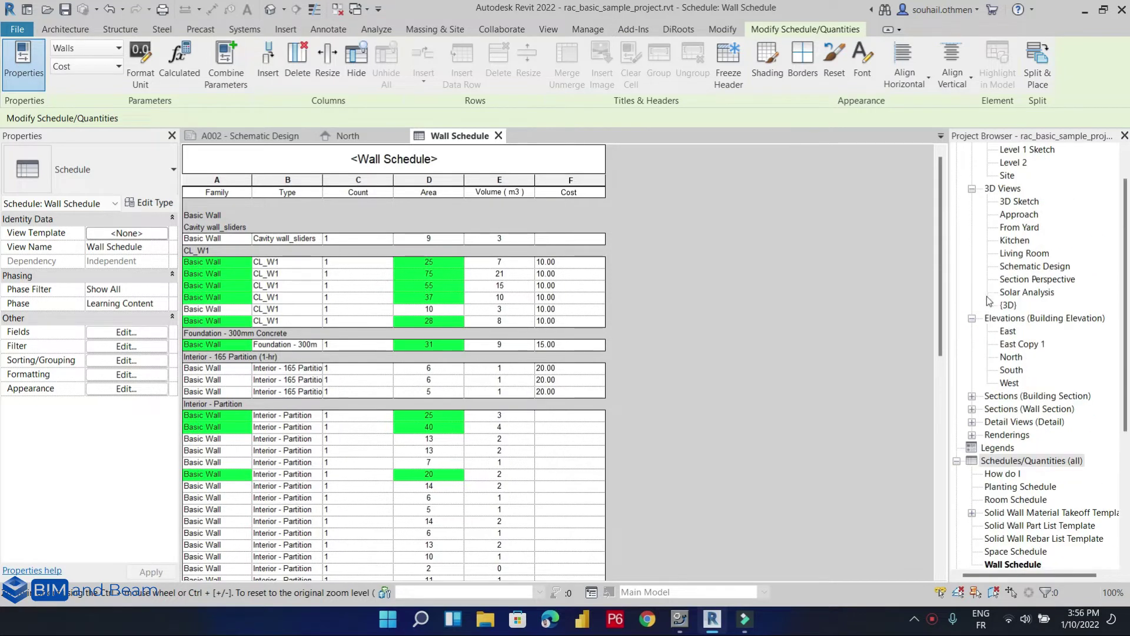
scroll(992, 301, "up", 1)
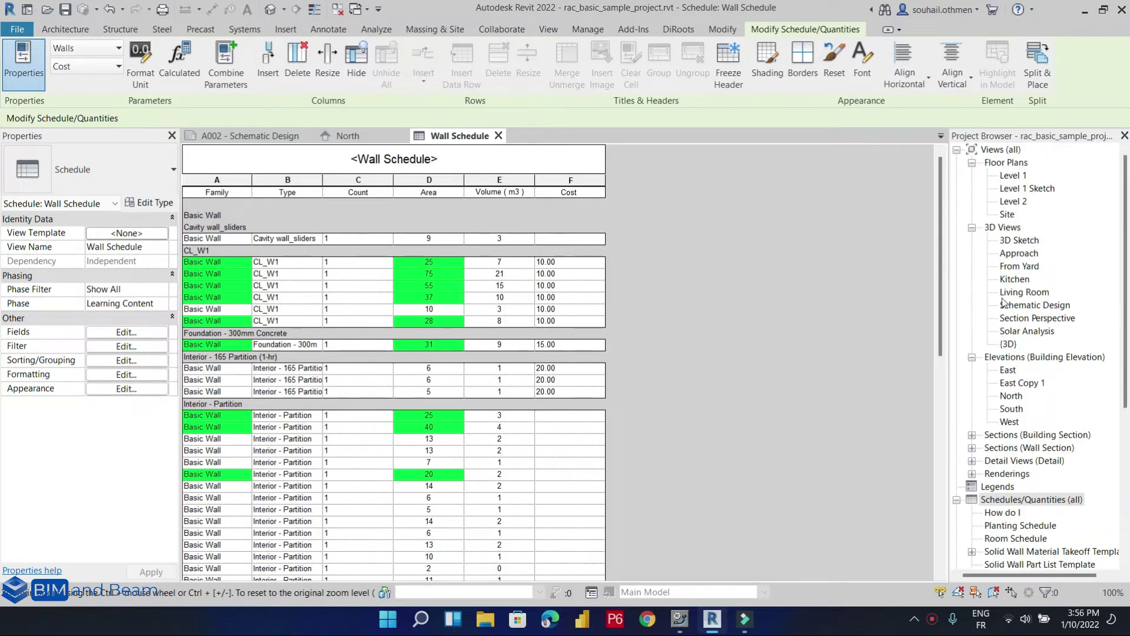
left_click(1012, 241)
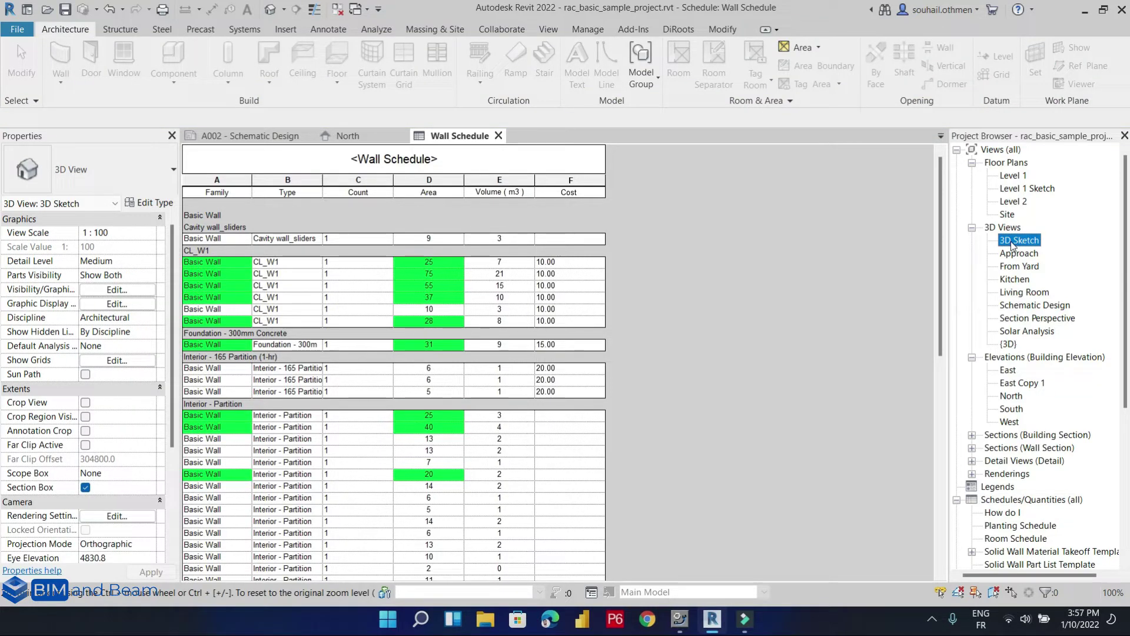
double_click(1014, 241)
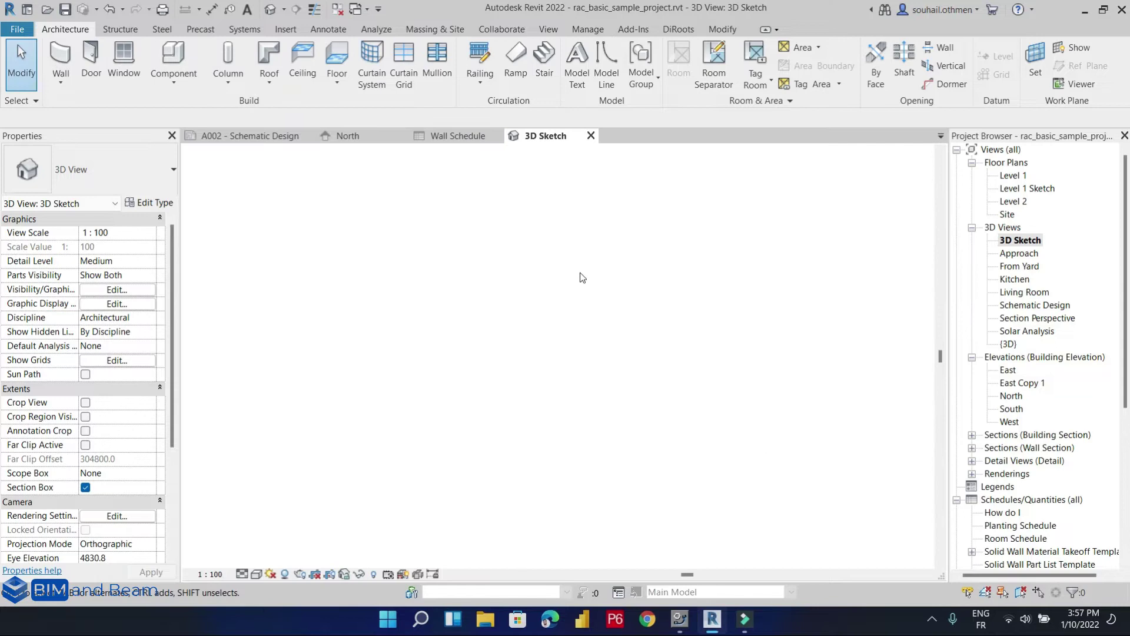
mouse_move(612, 516)
middle_mouse_down("shift")
mouse_move(599, 507)
mouse_move(598, 520)
middle_mouse_up("shift")
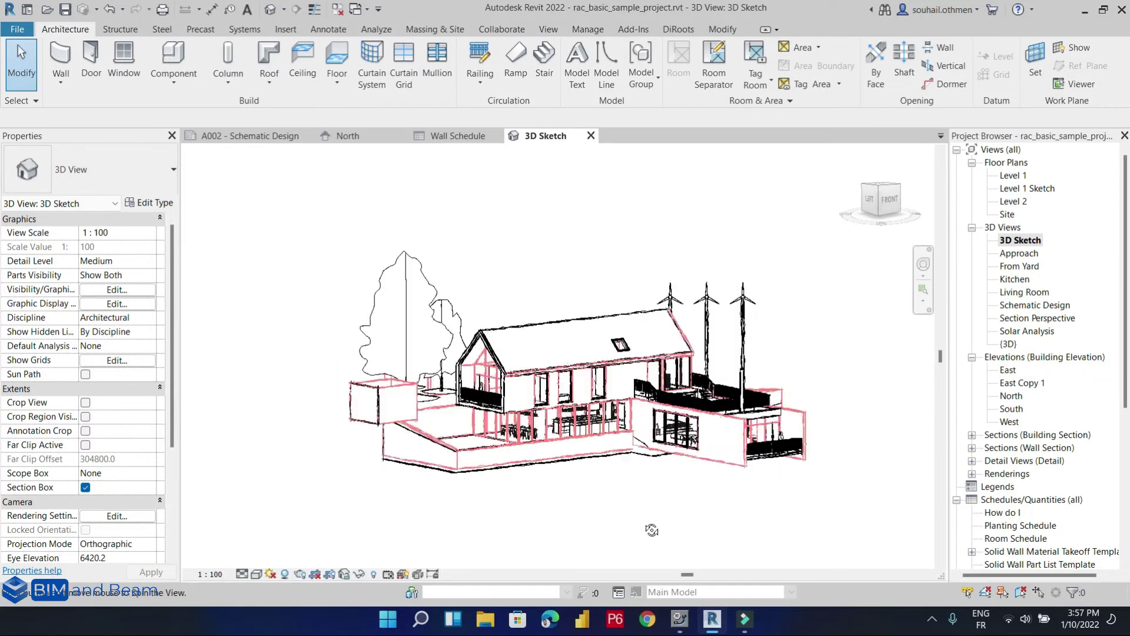
right_click(1012, 241)
mouse_move(995, 374)
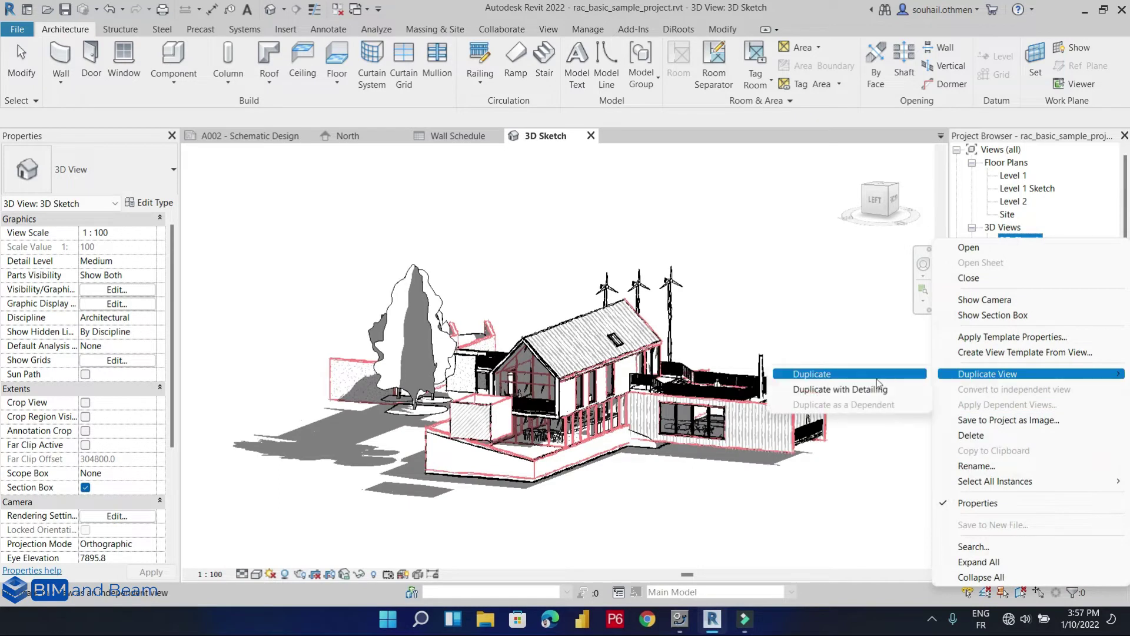
left_click(836, 374)
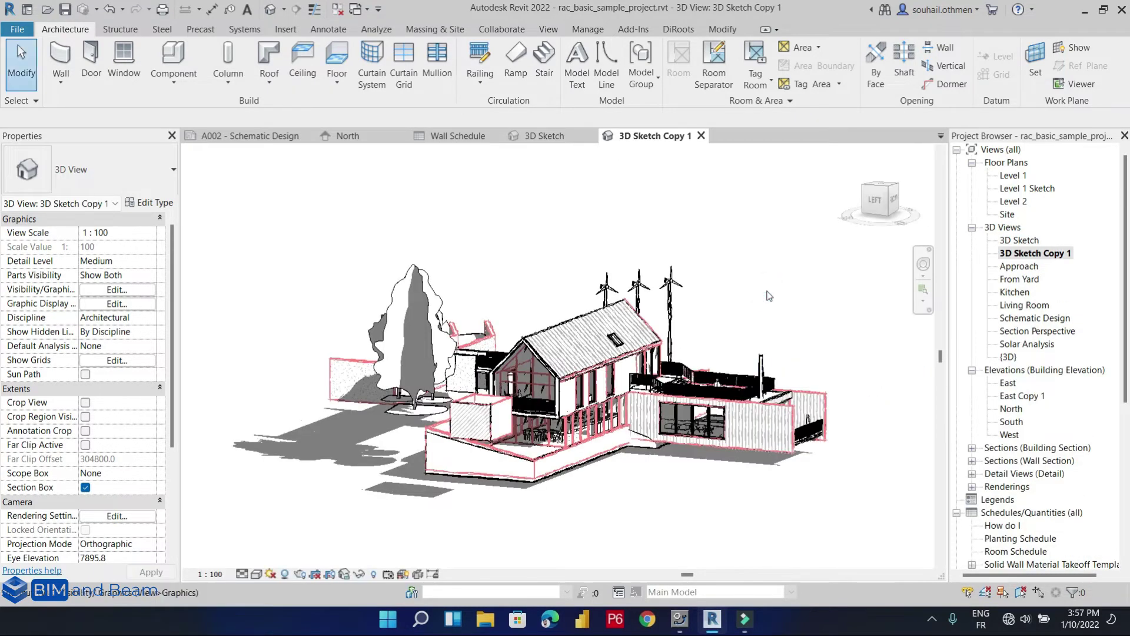
Remove the Wall filter from the duplicated 3D view's visibility/graphic overrides.
key("v")
key("v")
left_click(882, 156)
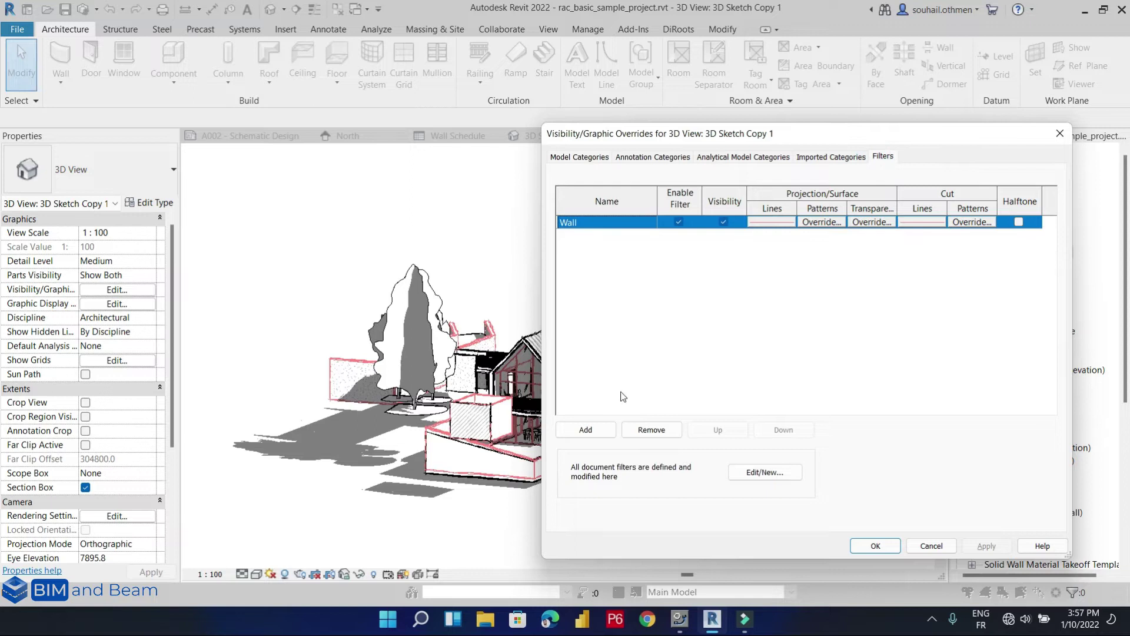
left_click(651, 429)
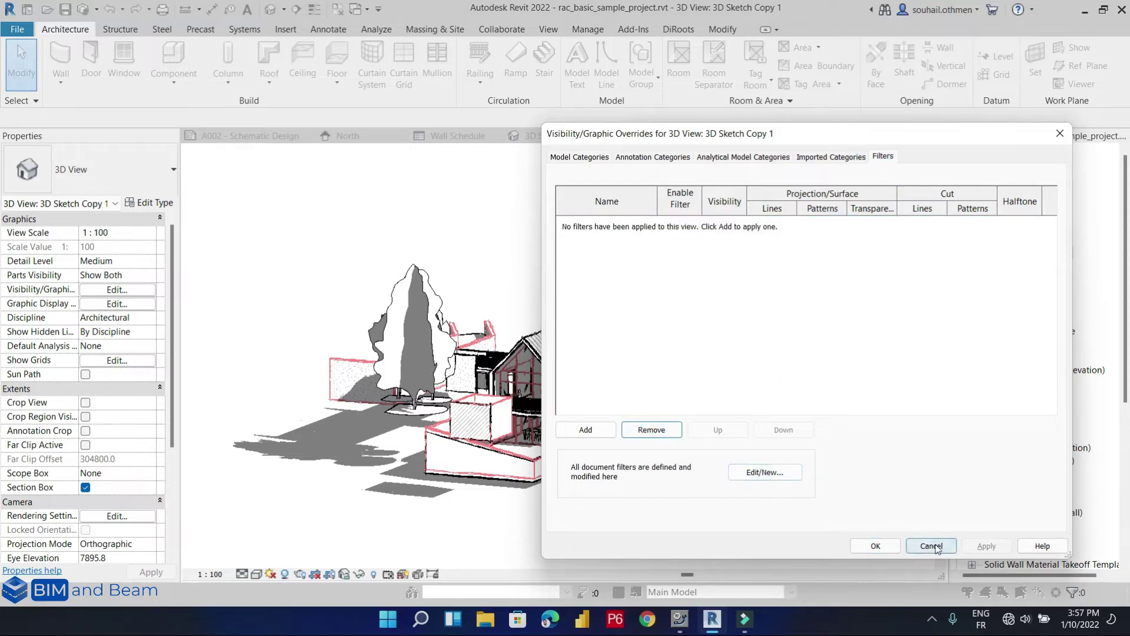
left_click(875, 545)
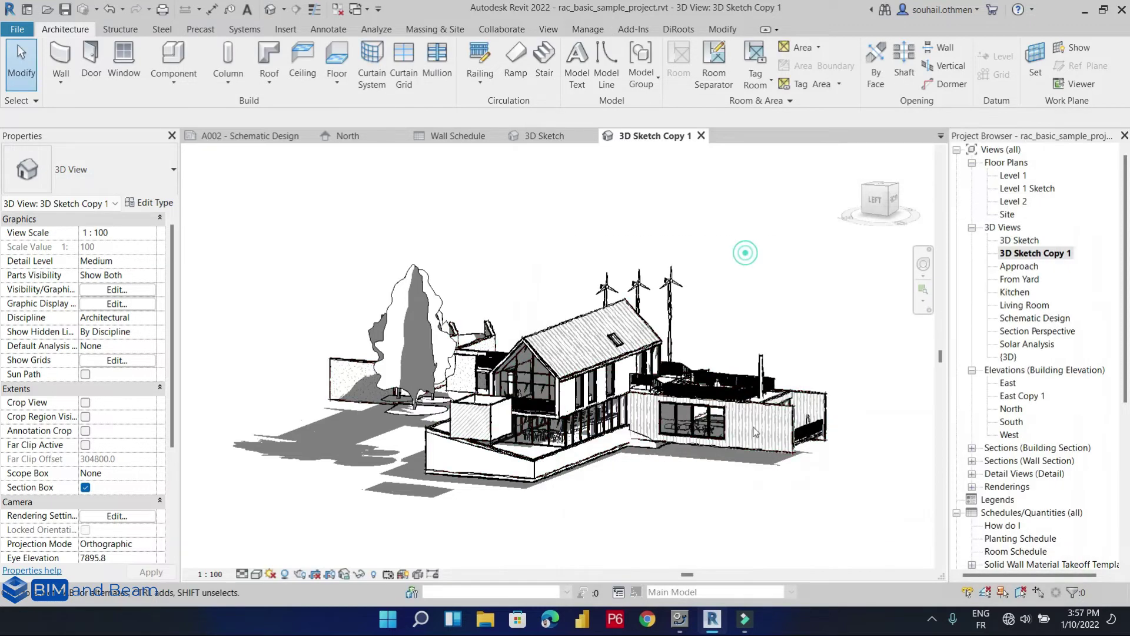
Use the Hidden Line visual style in the duplicated 3D view and disable its sketchy lines.
left_click(257, 573)
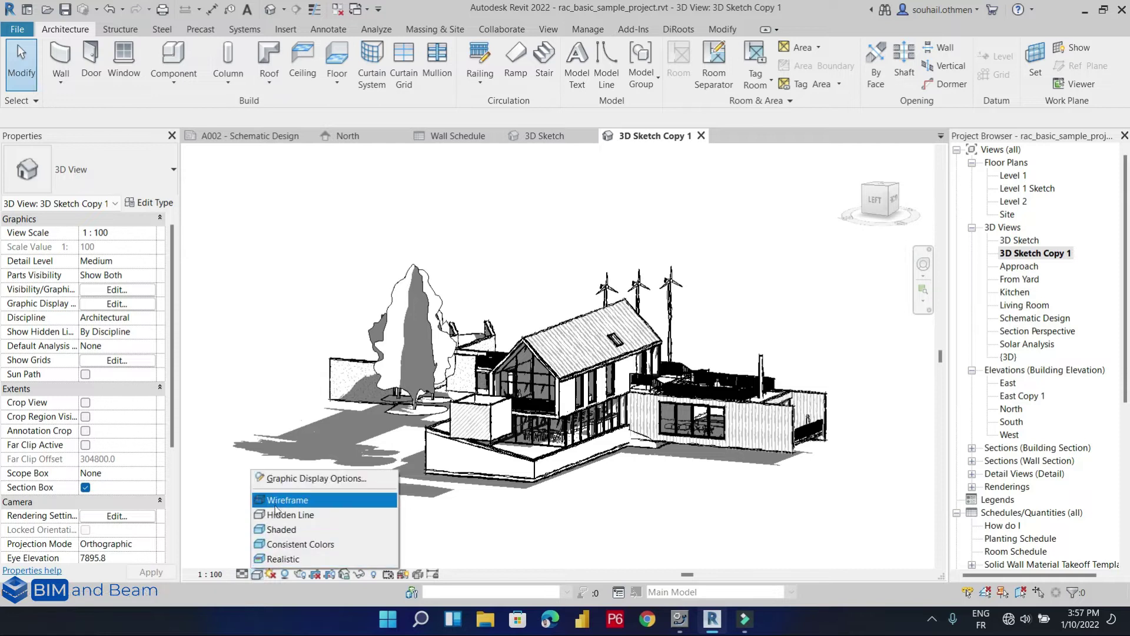
left_click(277, 514)
left_click(243, 574)
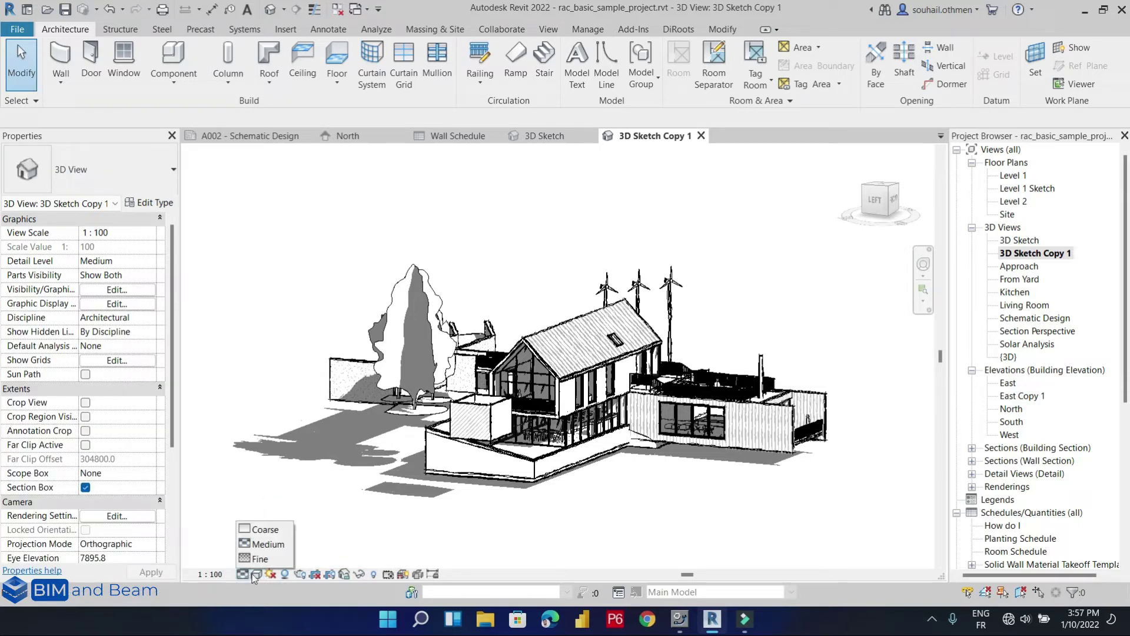
left_click(257, 573)
left_click(312, 471)
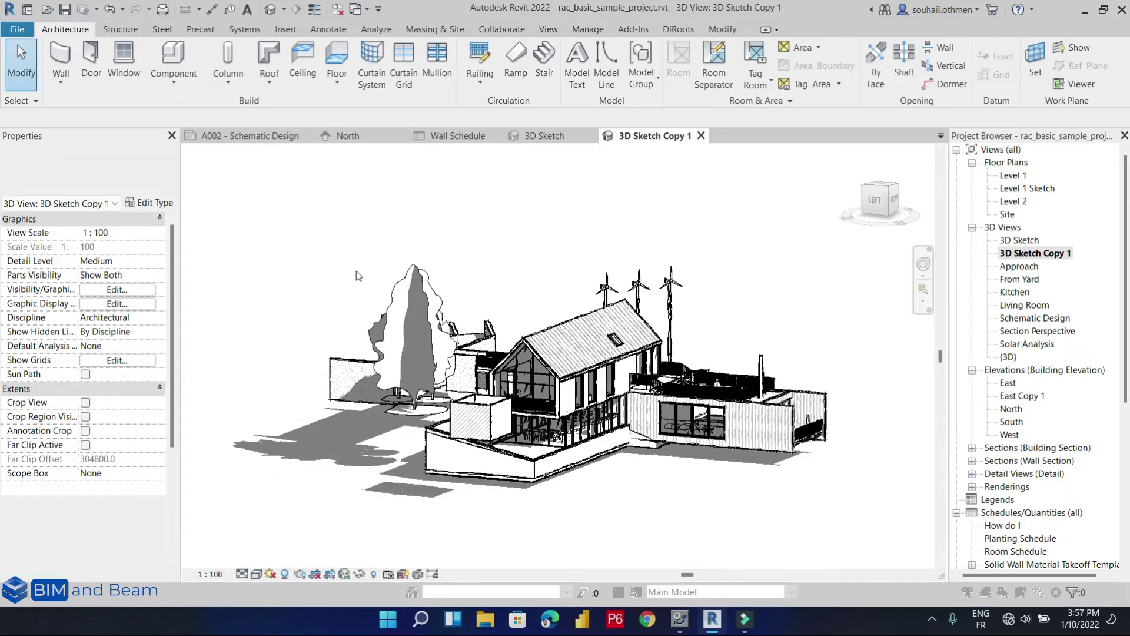
left_click(461, 307)
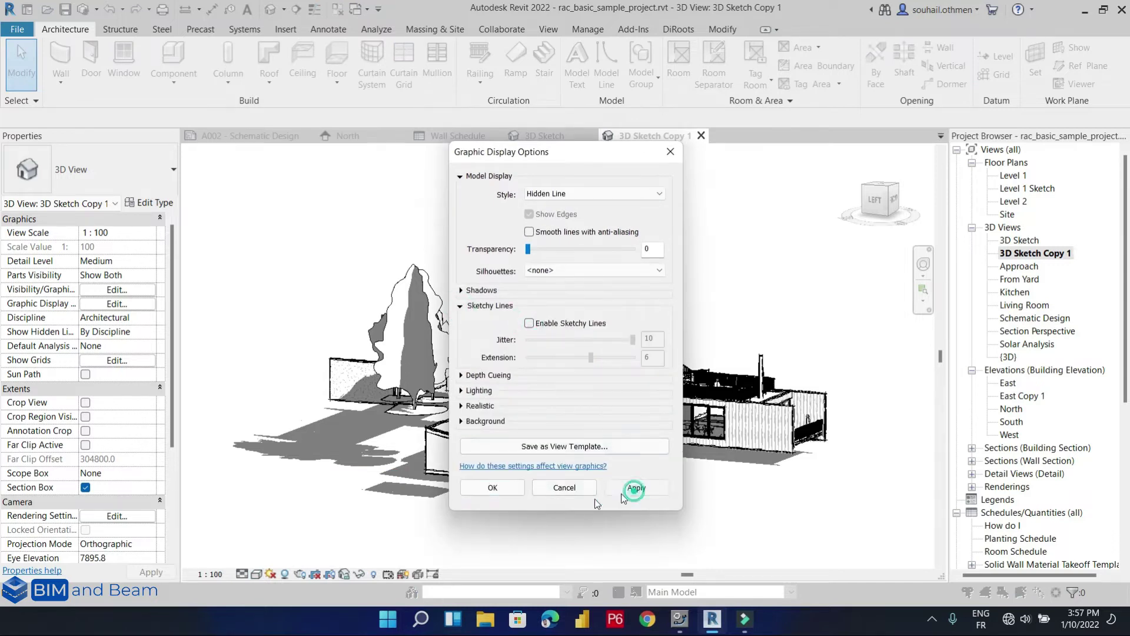
left_click(485, 492)
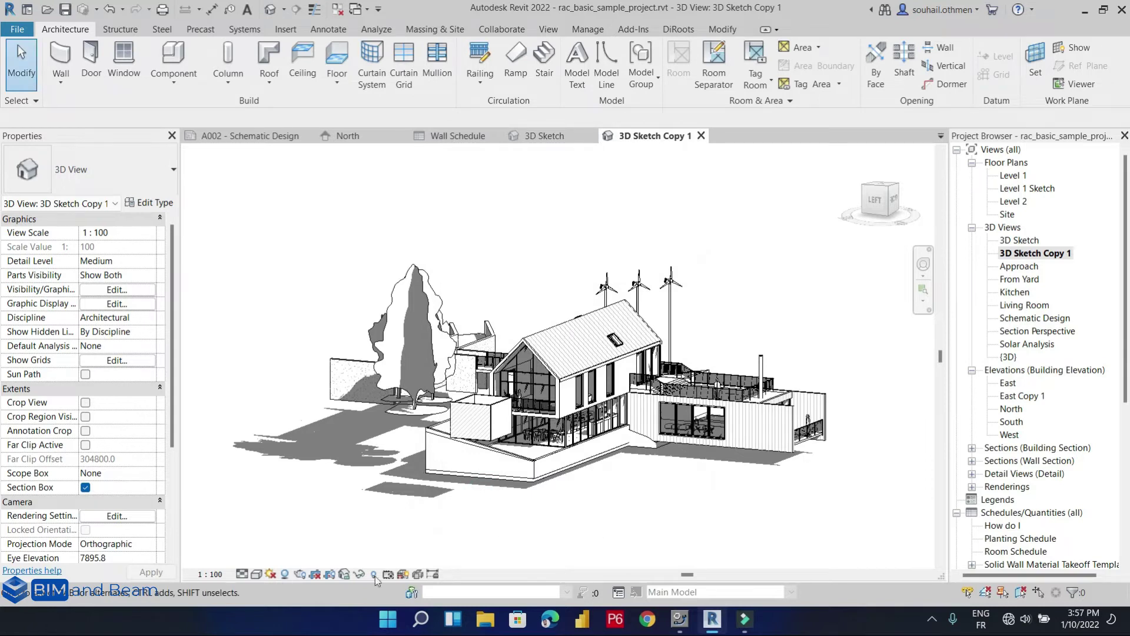
Turn off cast shadows in the duplicated 3D view's graphic display options.
left_click(256, 574)
left_click(306, 474)
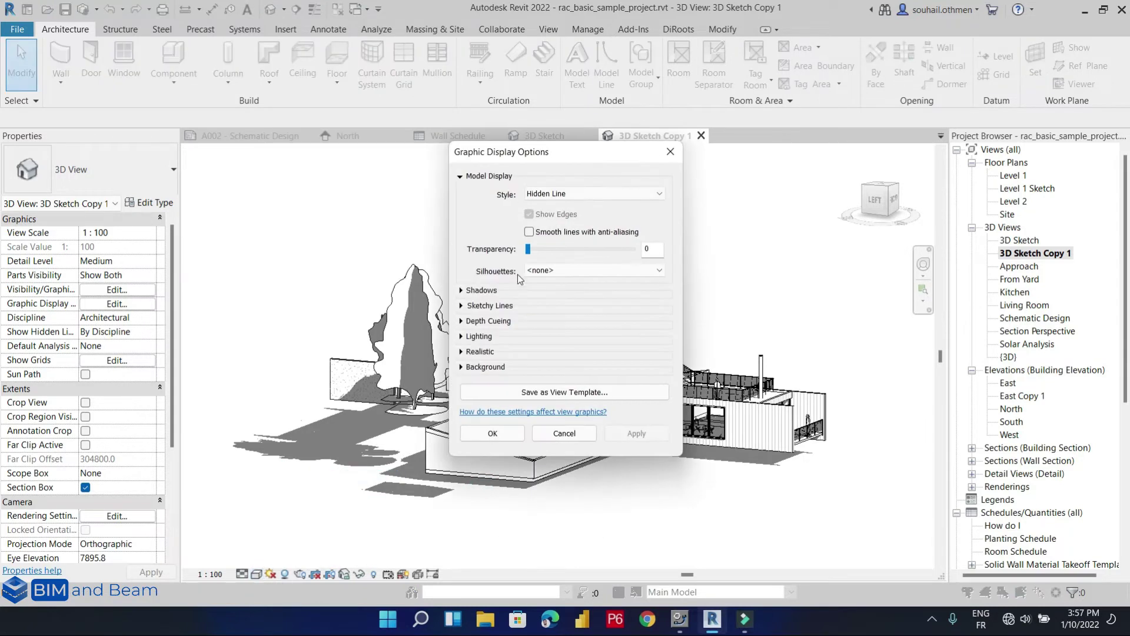
left_click(461, 290)
left_click(529, 300)
left_click(620, 462)
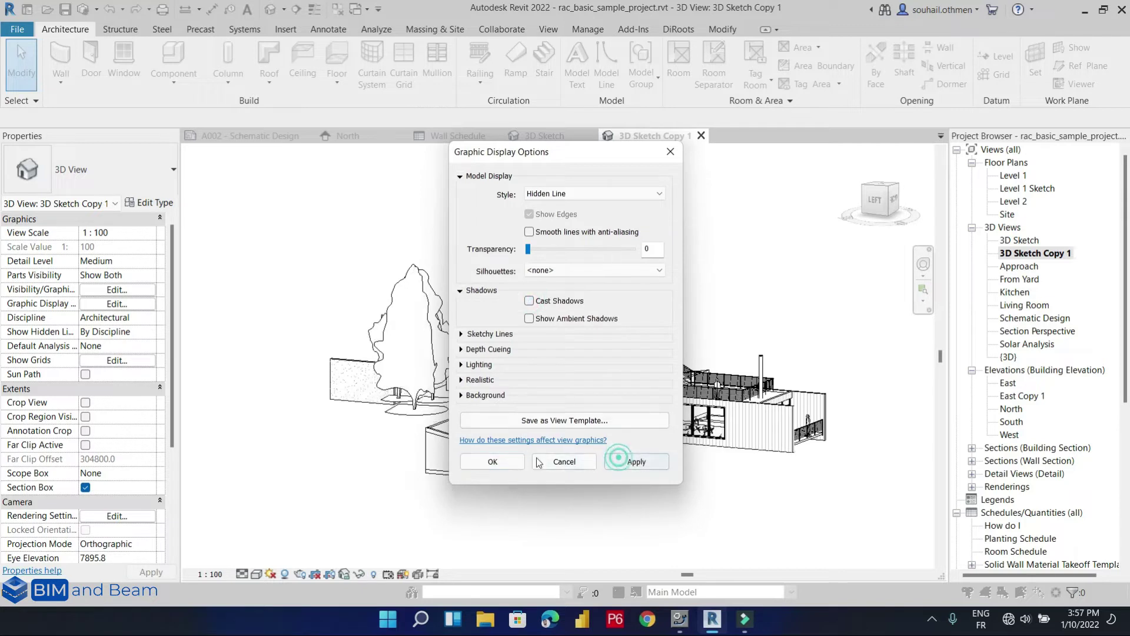
left_click(493, 461)
middle_click_drag(652, 520, 633, 464, "shift")
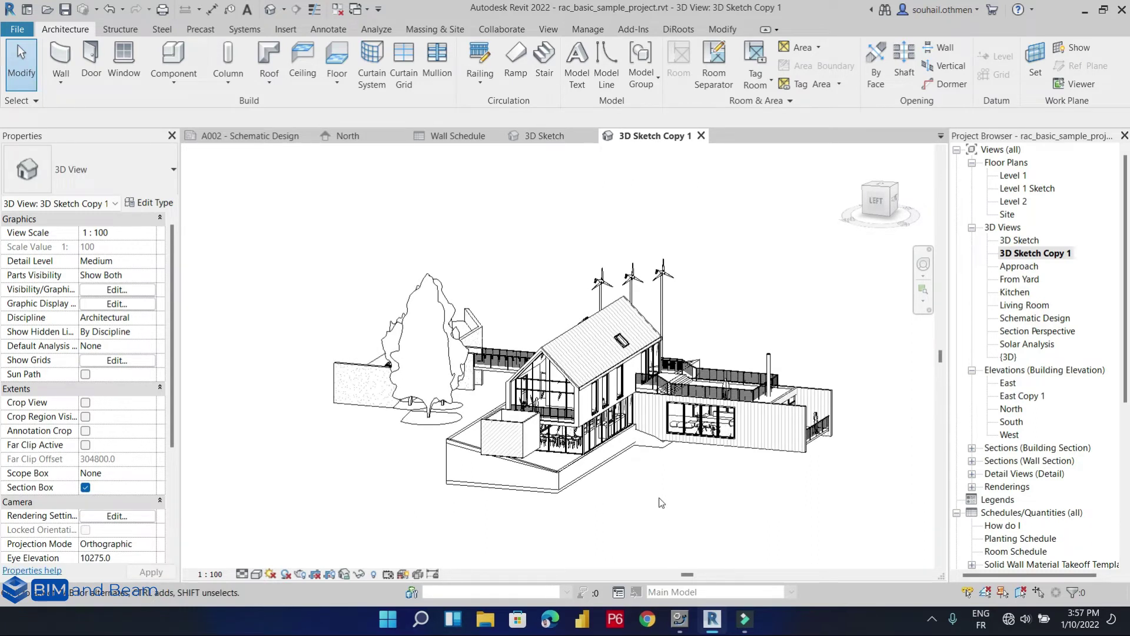
Review the highlighted walls in the Wall Schedule and check the conditional format of the Area field.
left_click(458, 138)
scroll(470, 281, "down", 13)
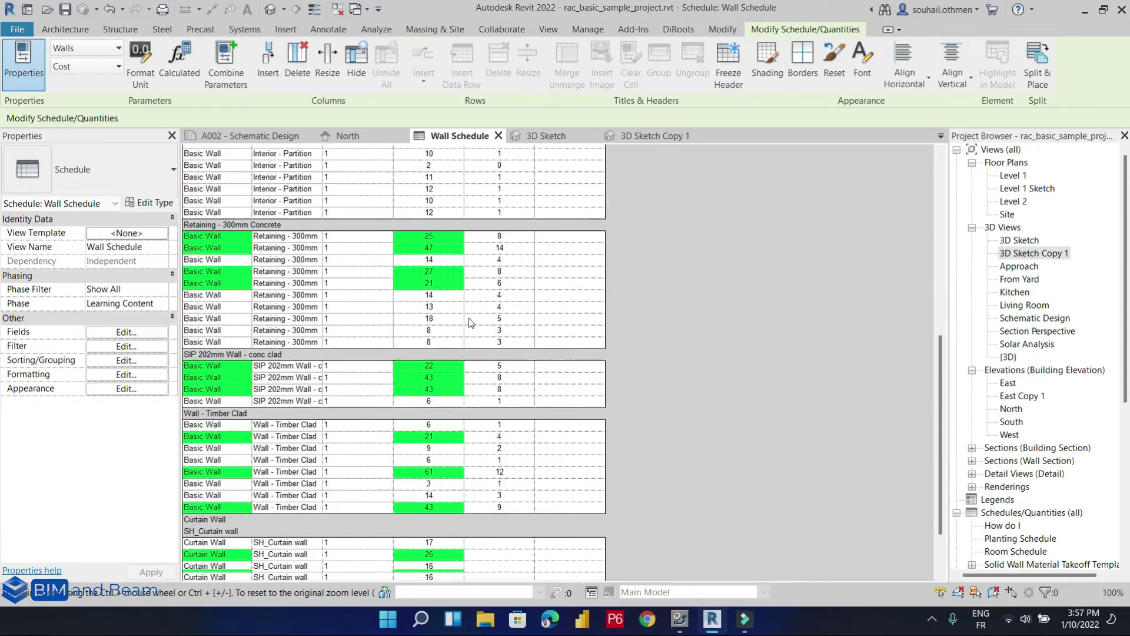
scroll(487, 395, "up", 6)
scroll(486, 395, "up", 5)
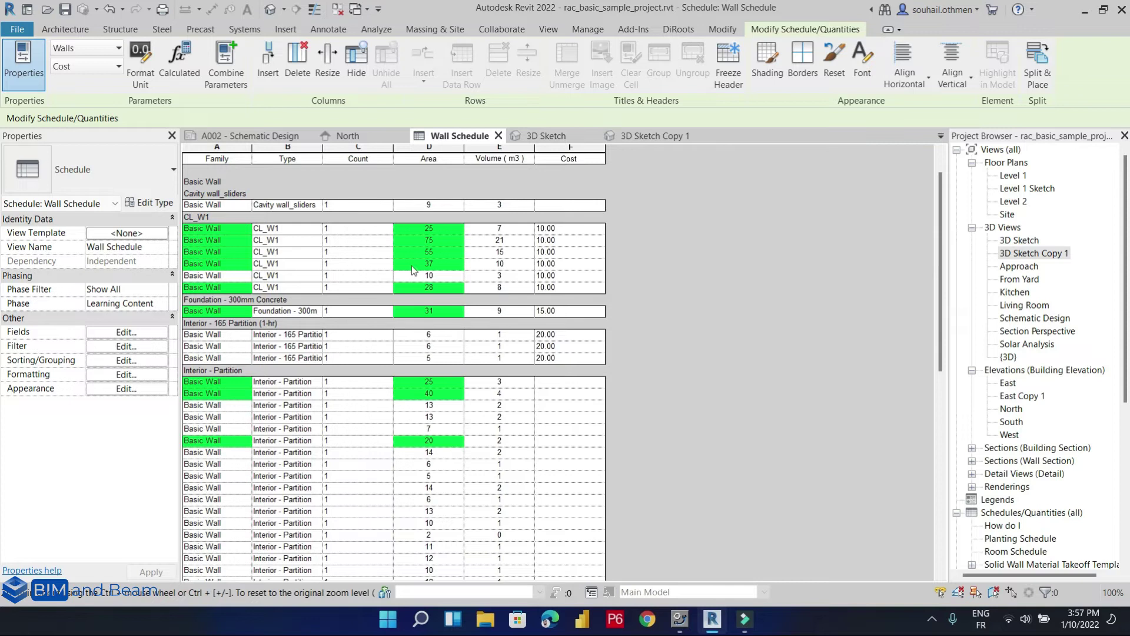
left_click(428, 253)
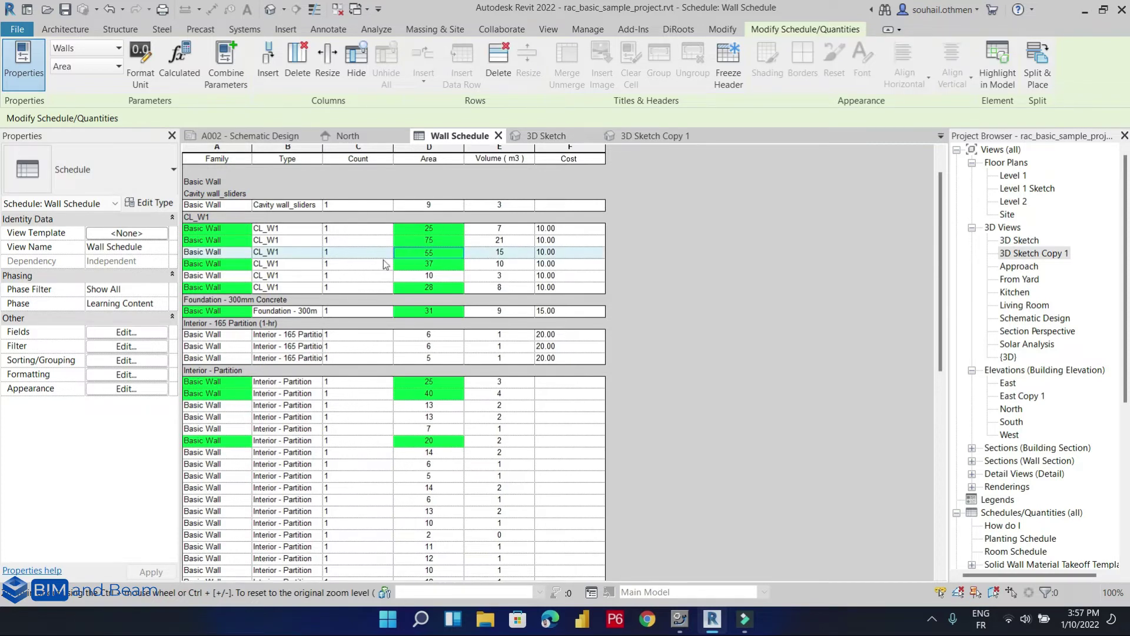
scroll(422, 245, "up", 1)
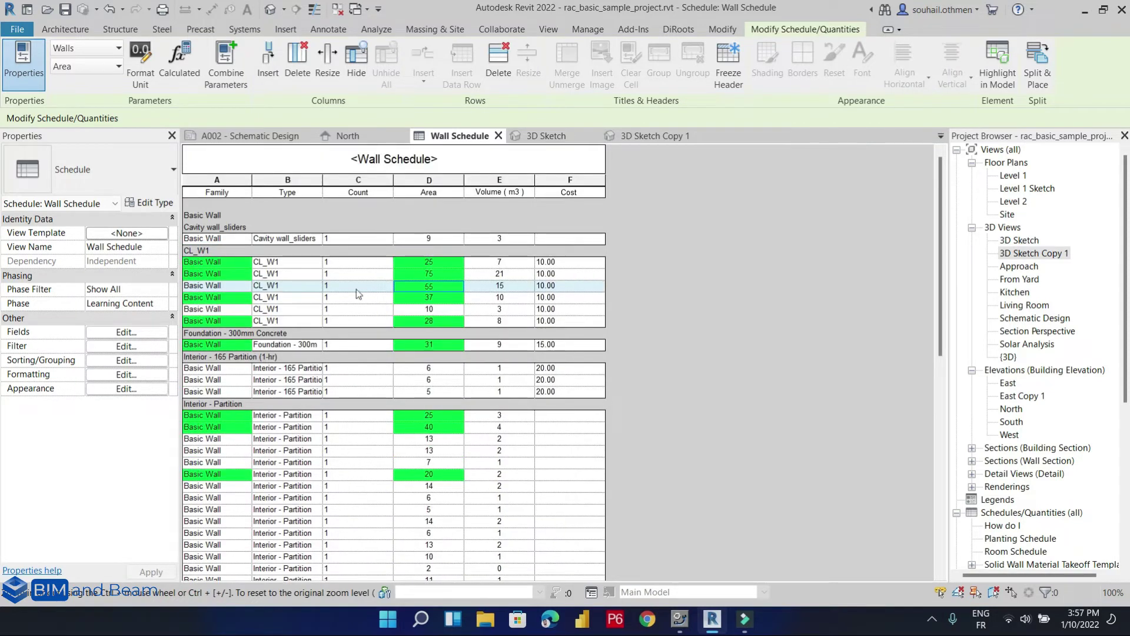
left_click(118, 375)
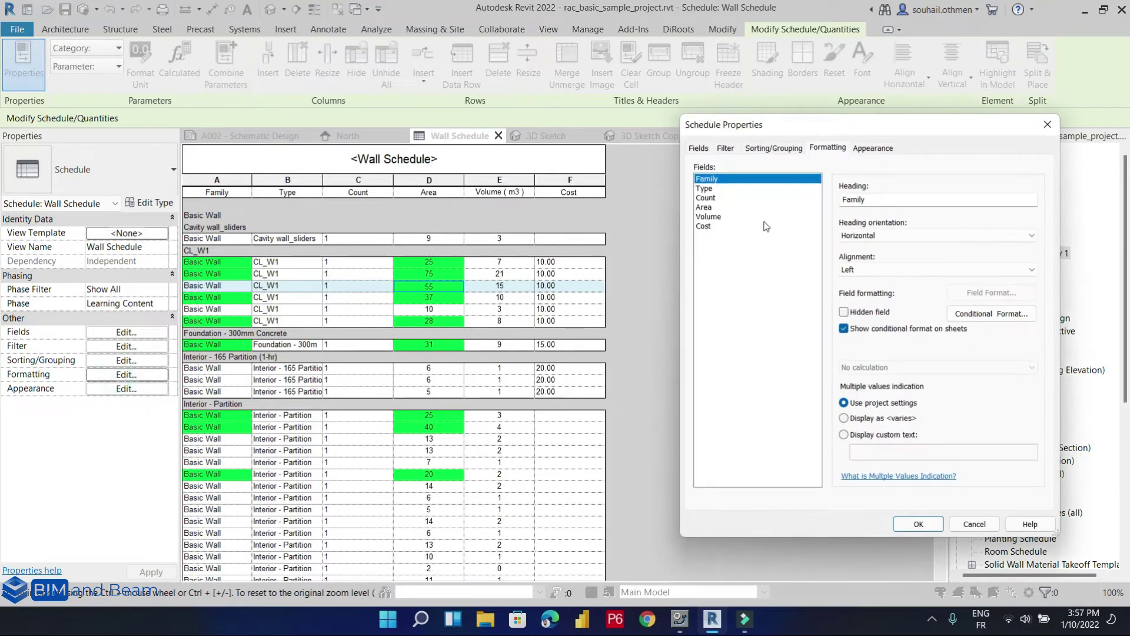
left_click(705, 207)
left_click(991, 314)
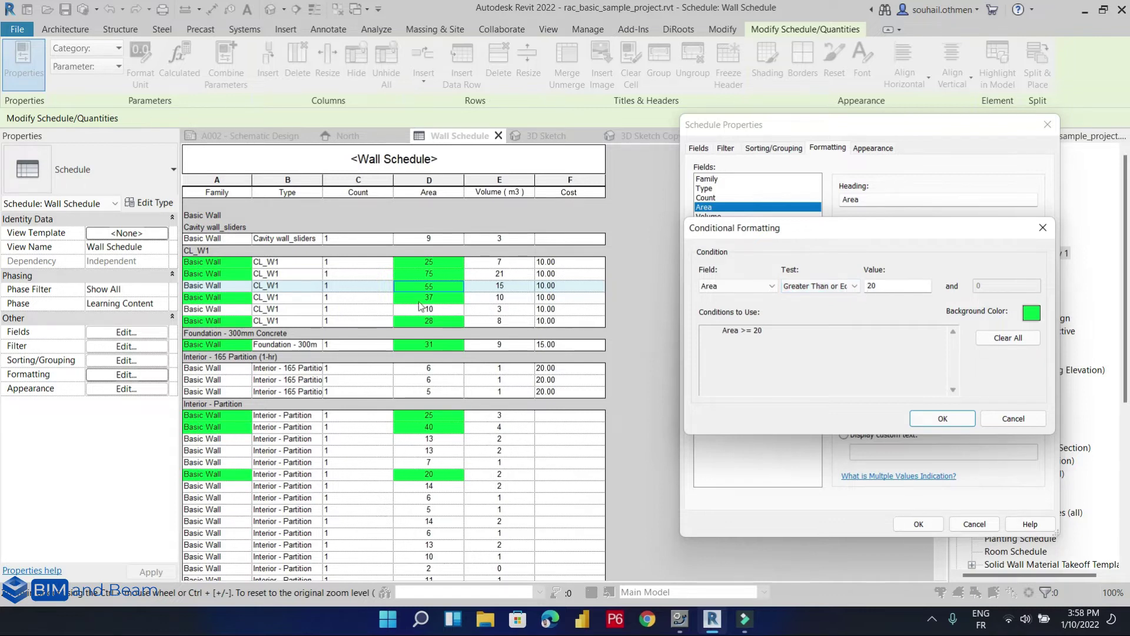
left_click(942, 419)
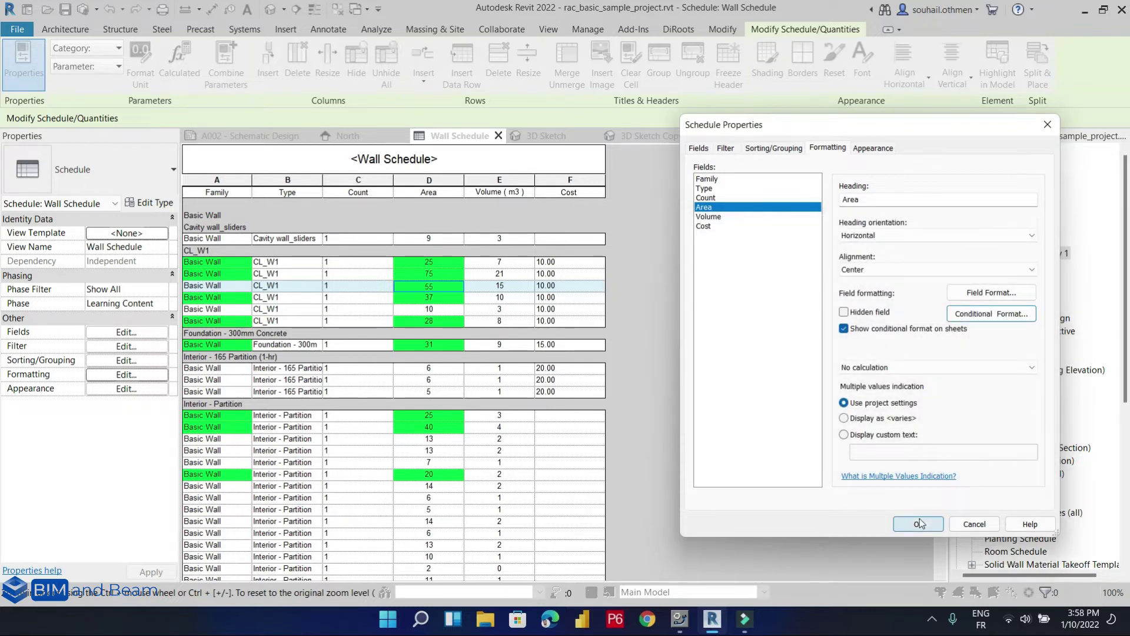
left_click(917, 524)
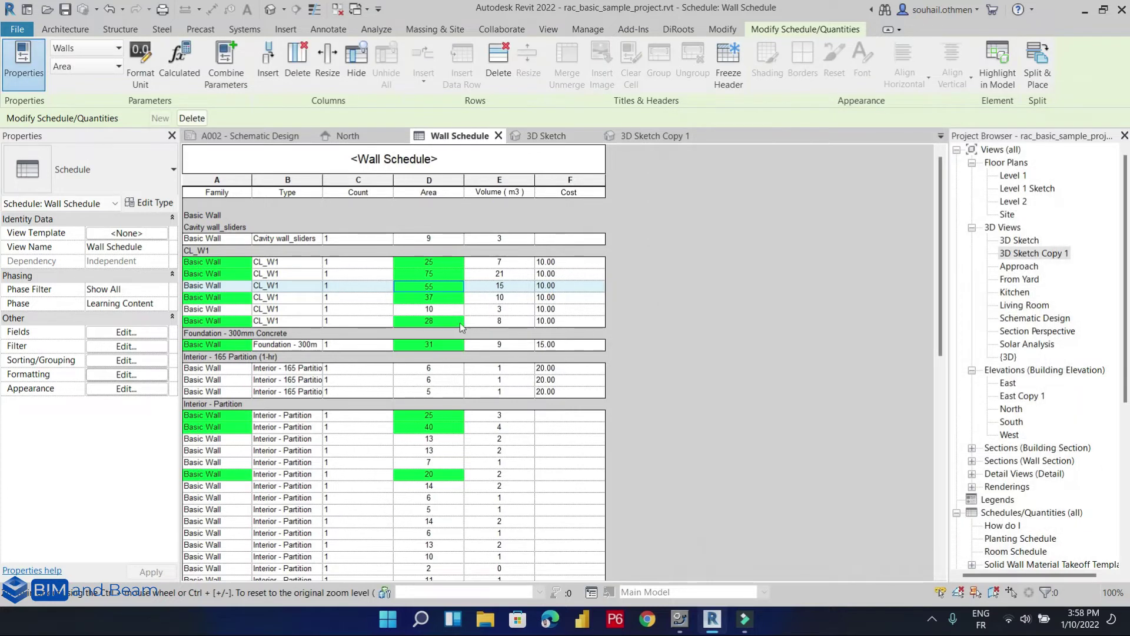
Return to the duplicated 3D view and rename it "3D View + Wall Schedule".
left_click(650, 136)
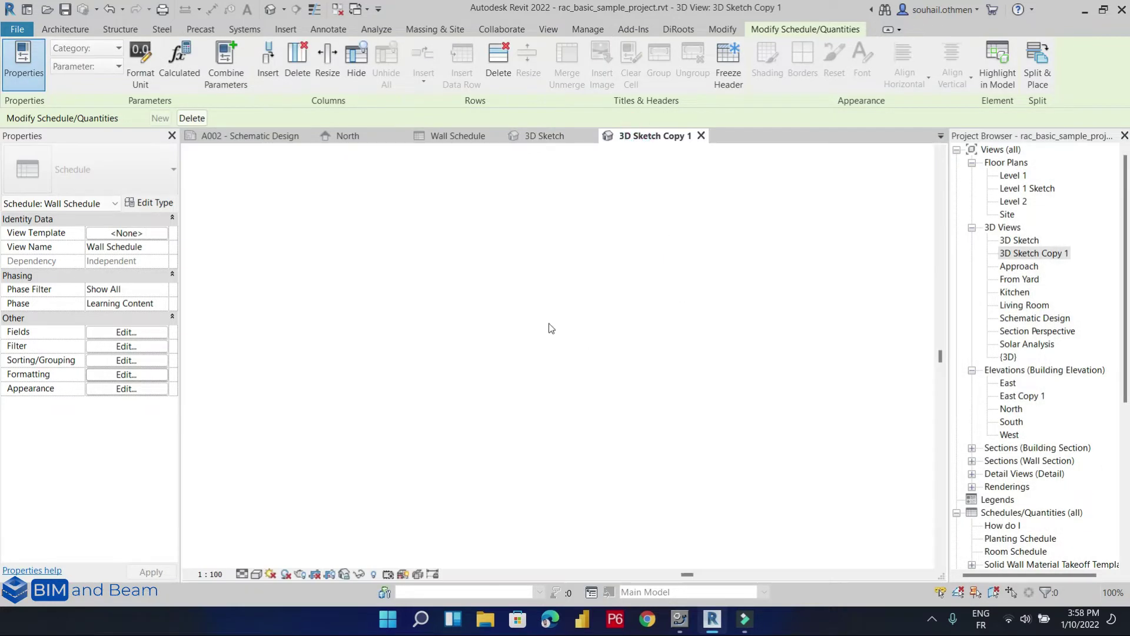
left_click(808, 318)
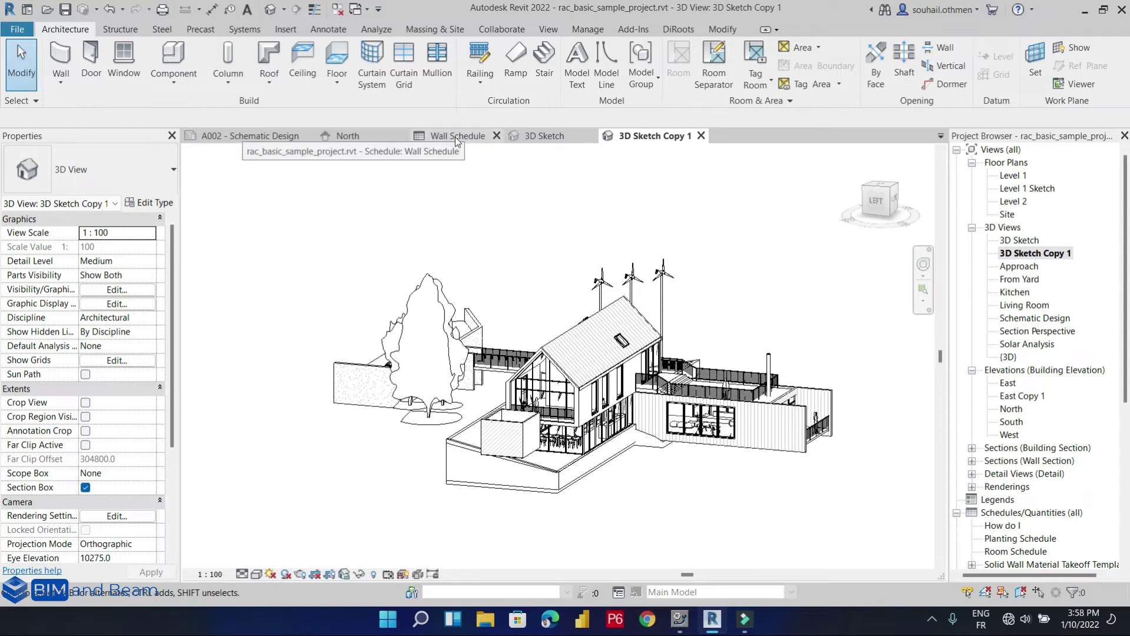
scroll(1042, 418, "down", 2)
scroll(732, 294, "up", 3)
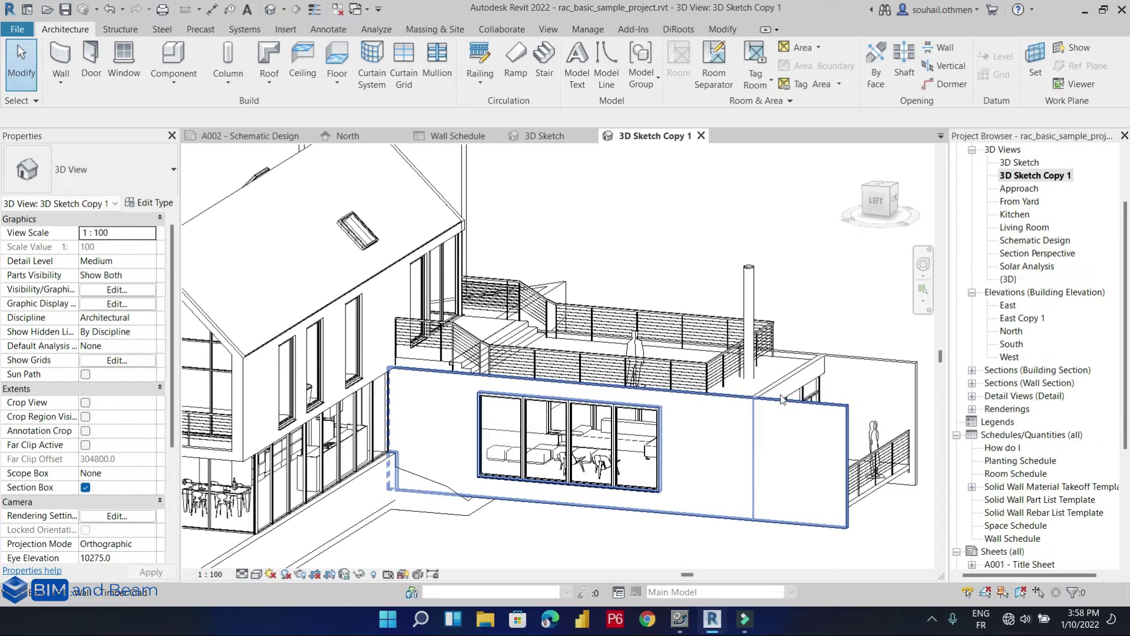
scroll(732, 294, "down", 3)
key("ctrl")
middle_click_drag(752, 310, 745, 340)
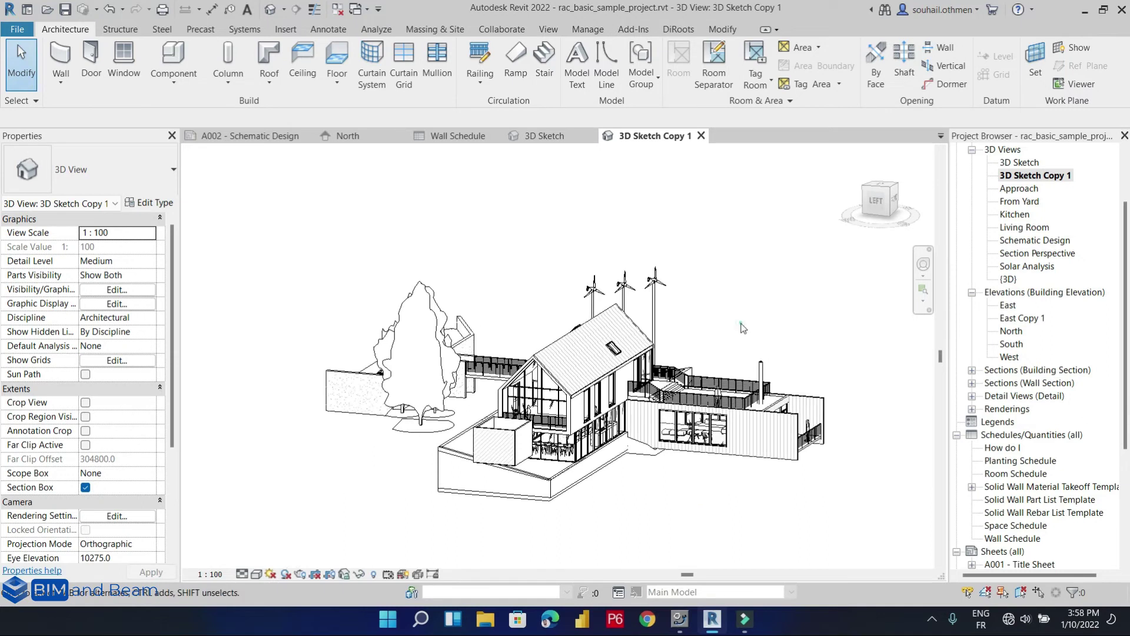
right_click(1068, 177)
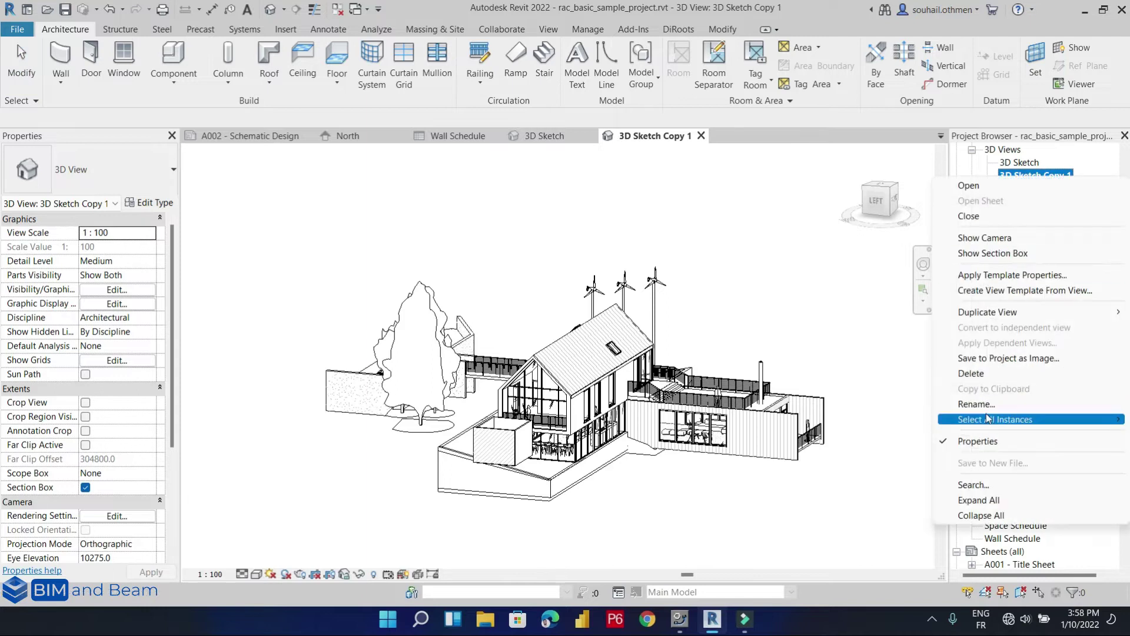
left_click(1048, 404)
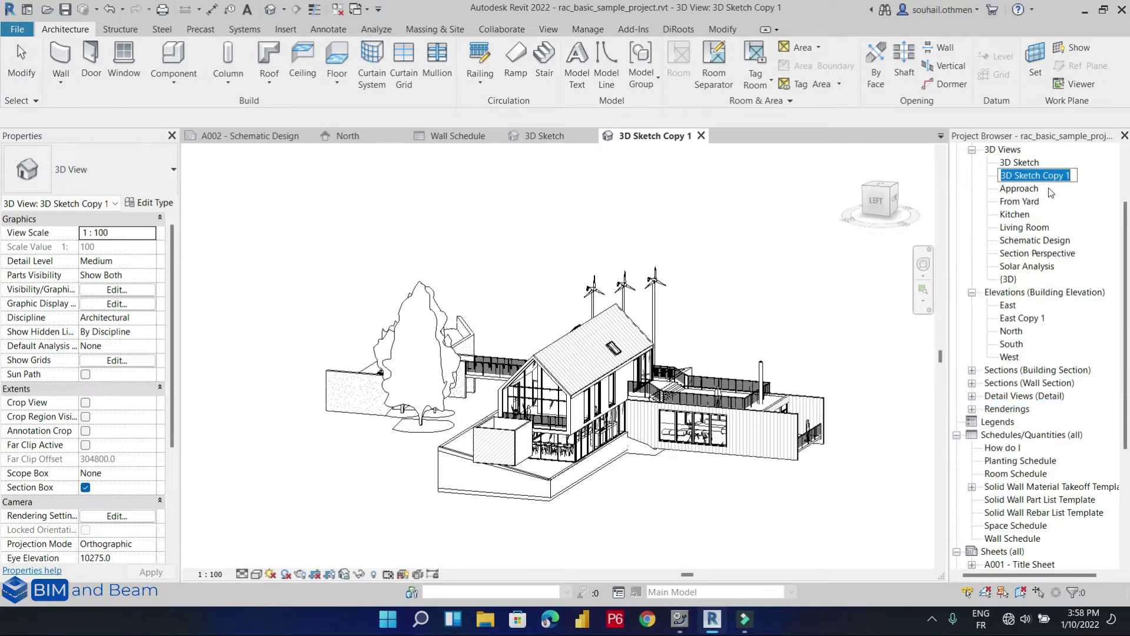
type("3d")
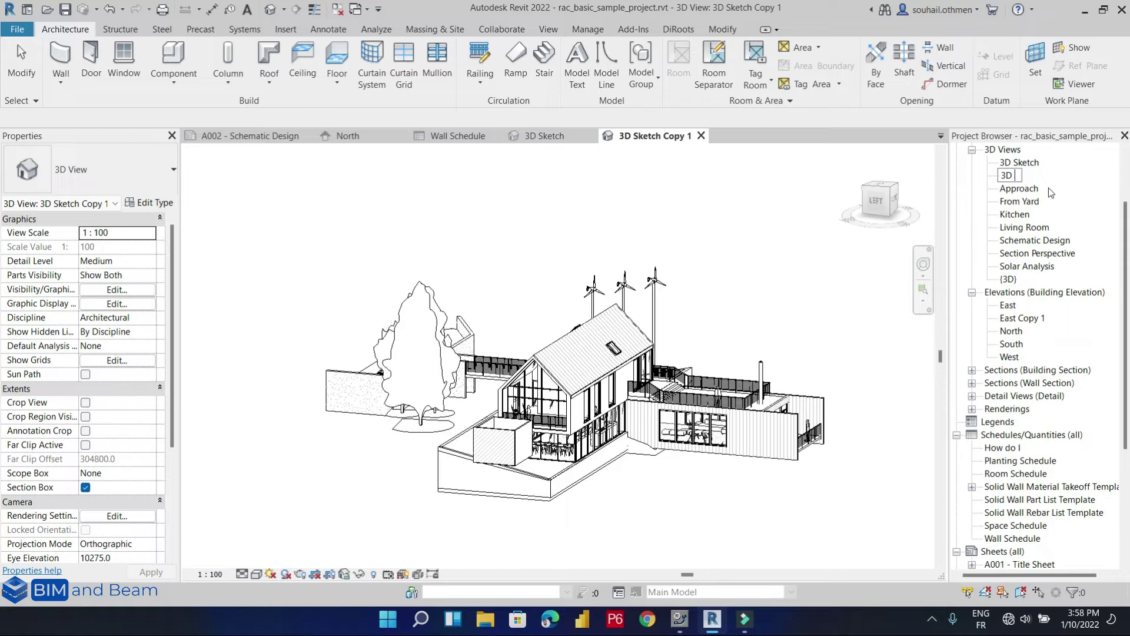
type(" View + Wall Schedule")
key("Return")
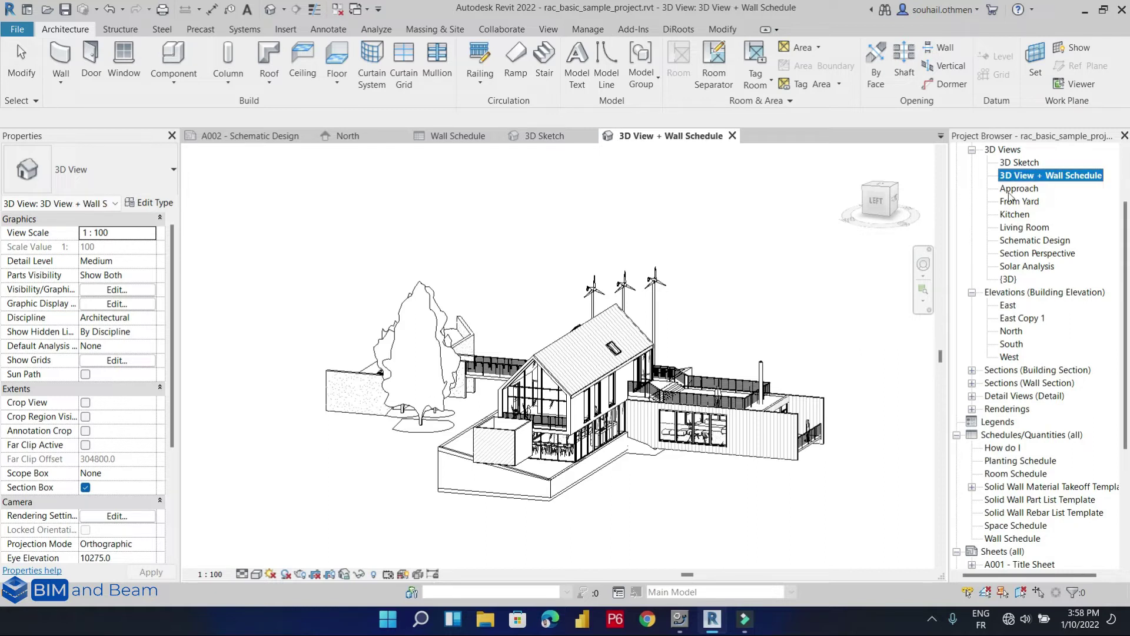
left_click(792, 235)
middle_click_drag(755, 306, 728, 308)
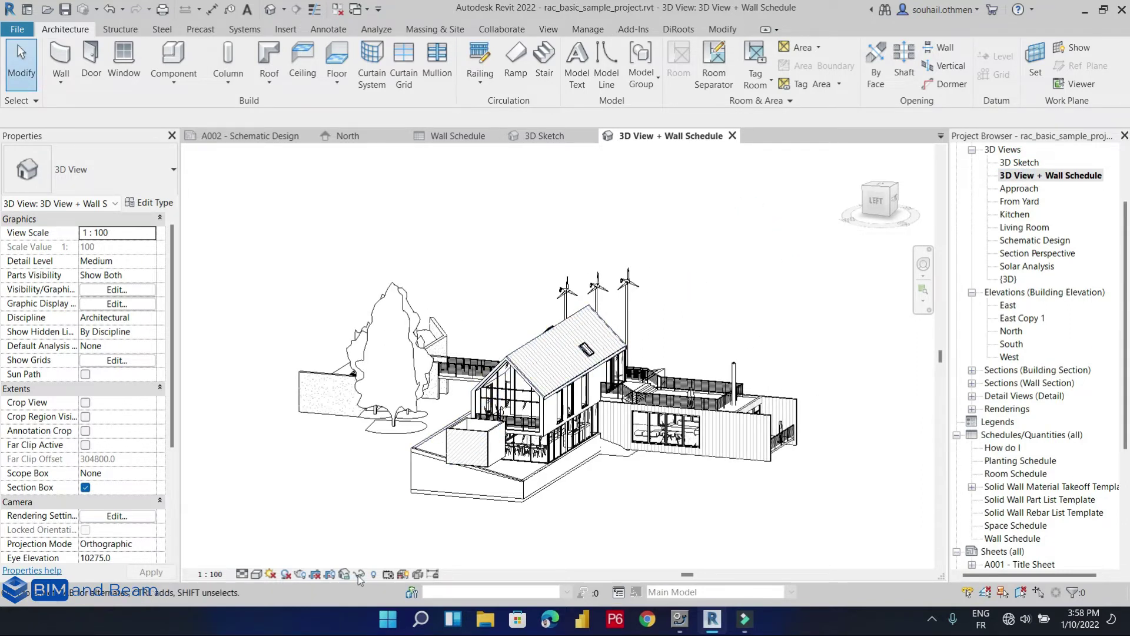
Open the filter definitions from the 3D view's visibility/graphic overrides and delete the existing rule-based filter Wall.
key("v")
key("v")
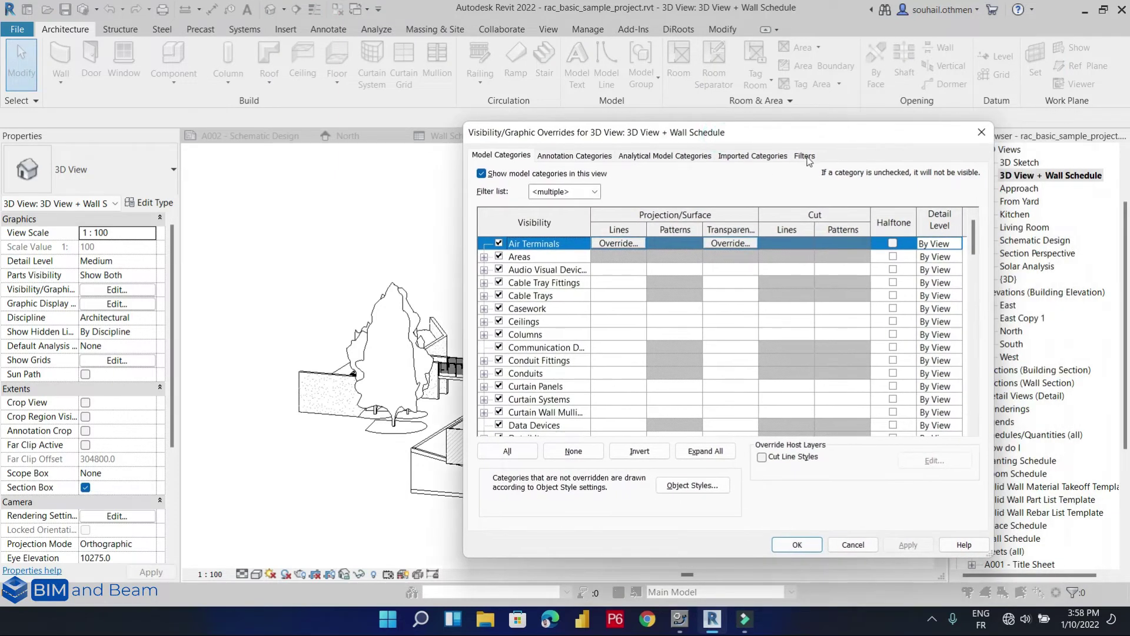
left_click(805, 156)
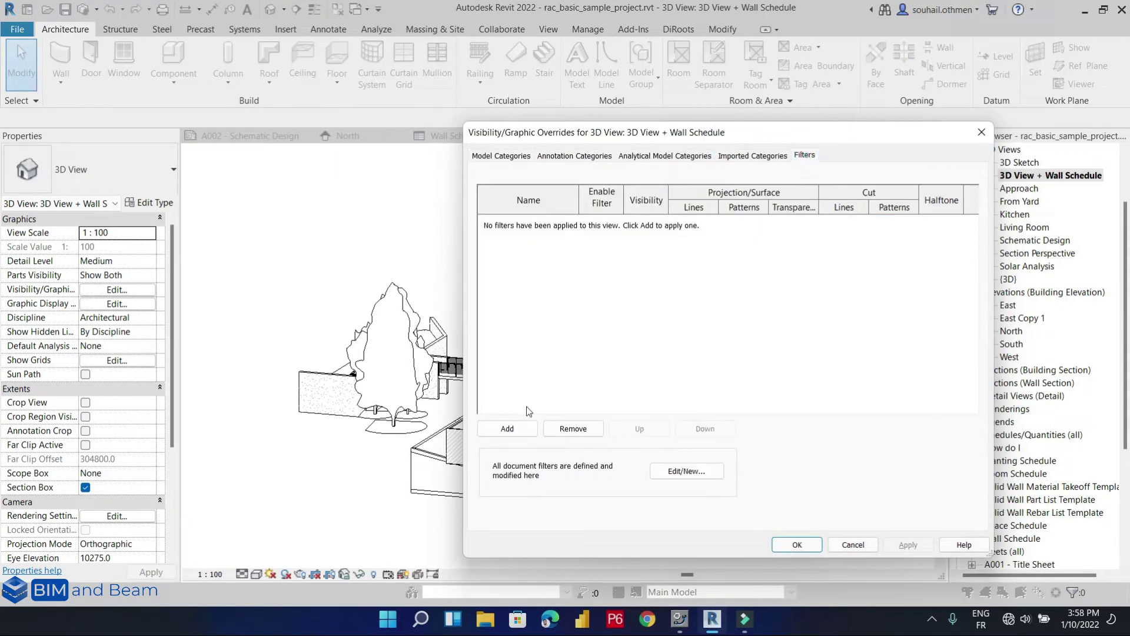
left_click(506, 429)
left_click(668, 291)
left_click(663, 301)
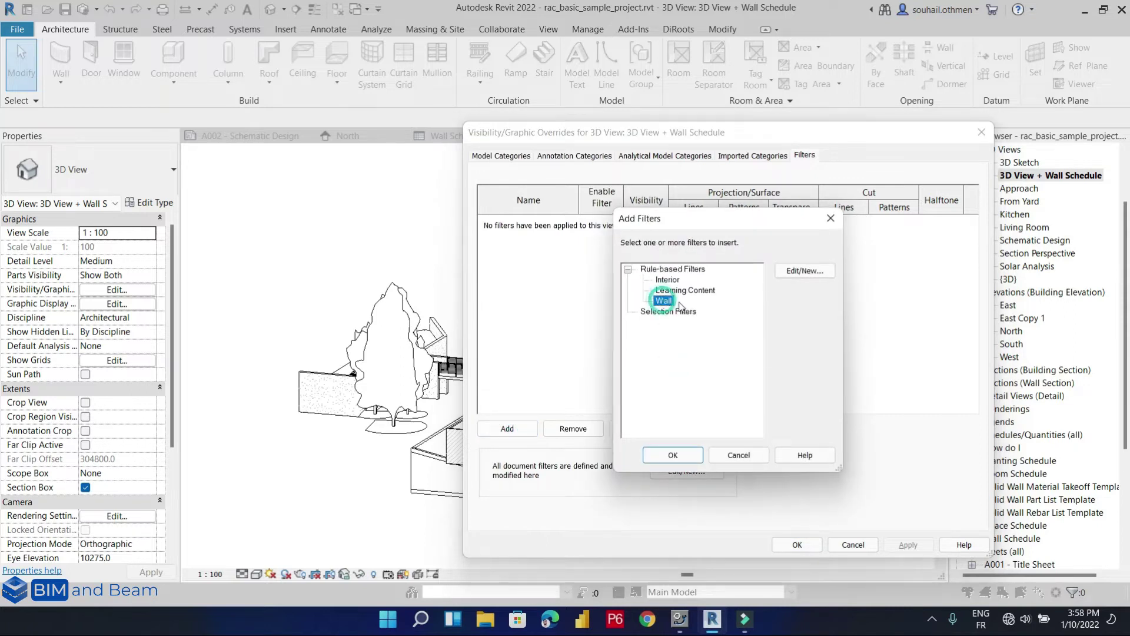
left_click(667, 269)
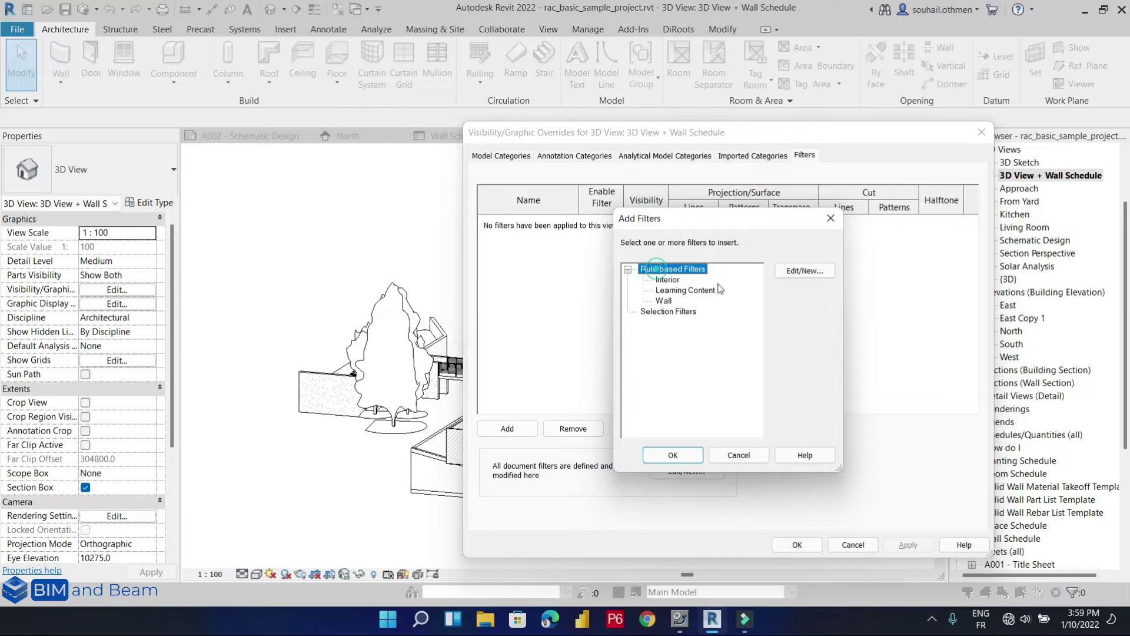
left_click(804, 271)
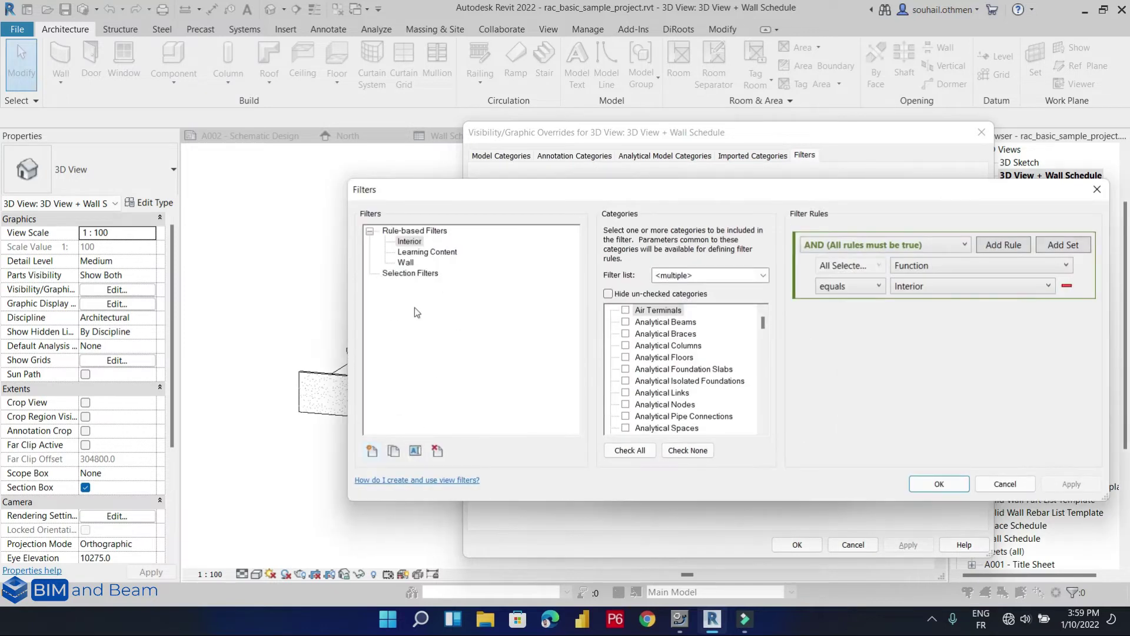
left_click(406, 263)
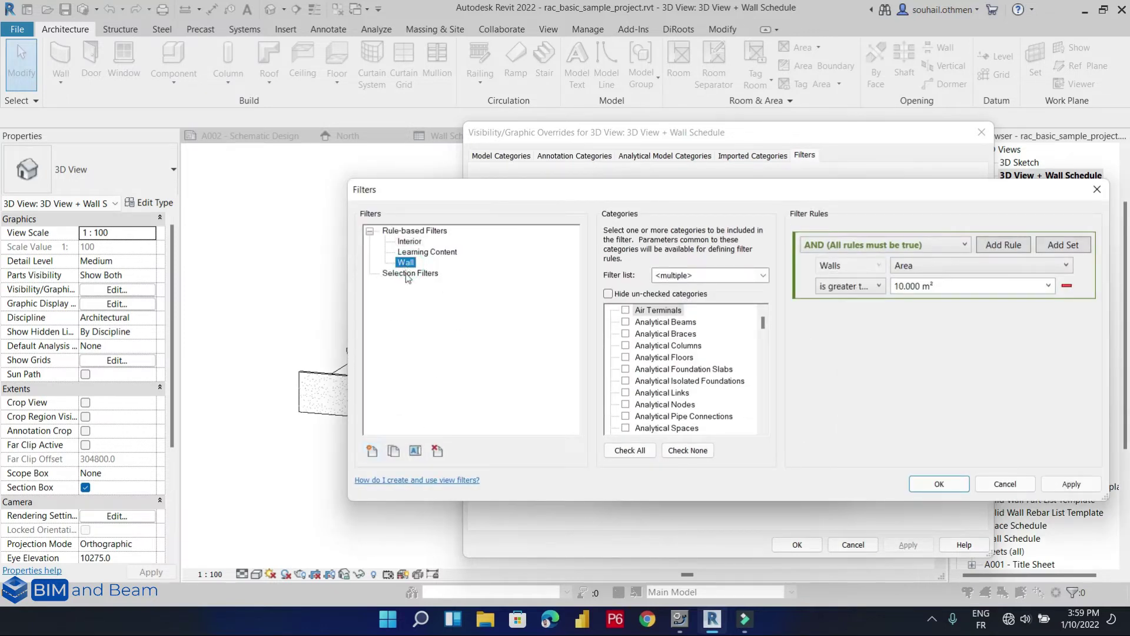
left_click(436, 451)
left_click(592, 318)
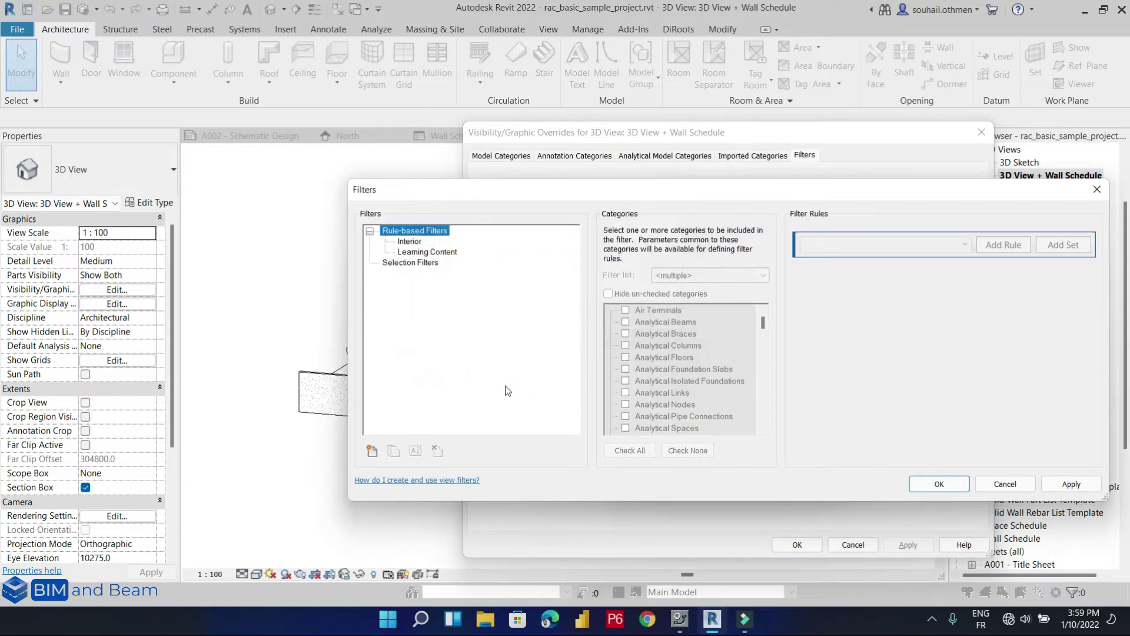
Create a new rule-based filter named "Wall Greater than 20" using defined rules.
left_click(412, 252)
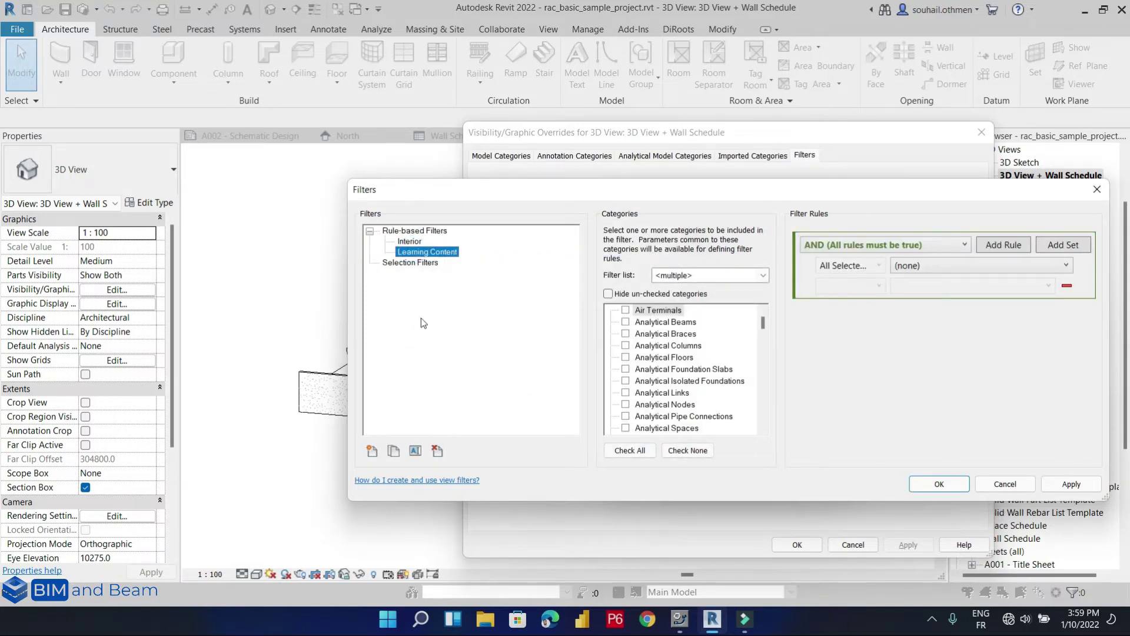
left_click(373, 451)
type("Wa")
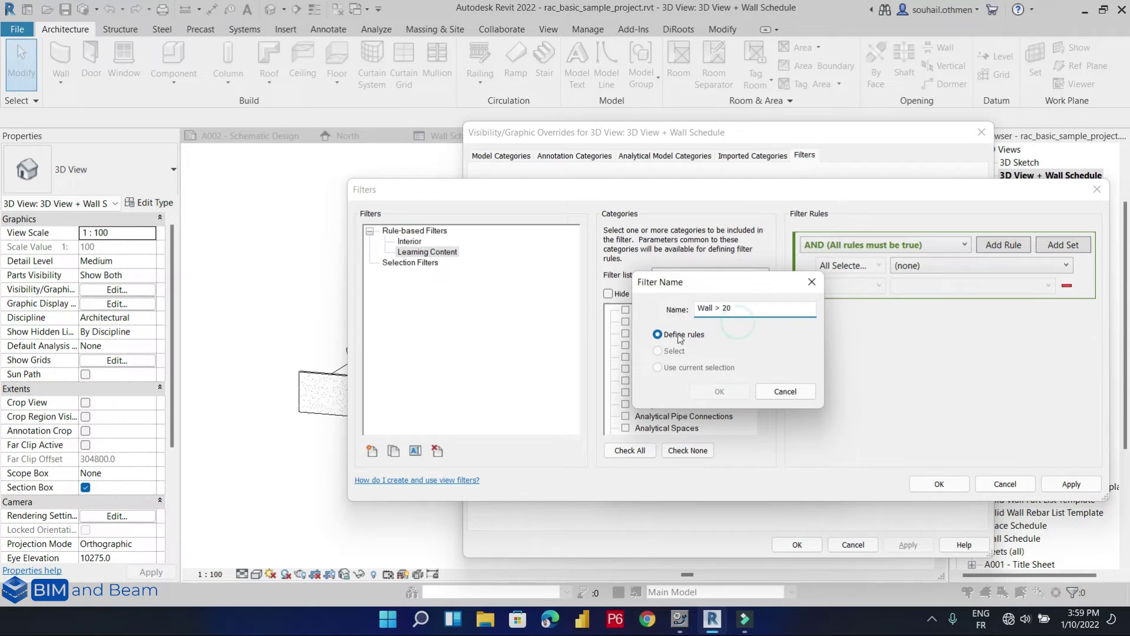
left_click(718, 311)
key("BackSpace")
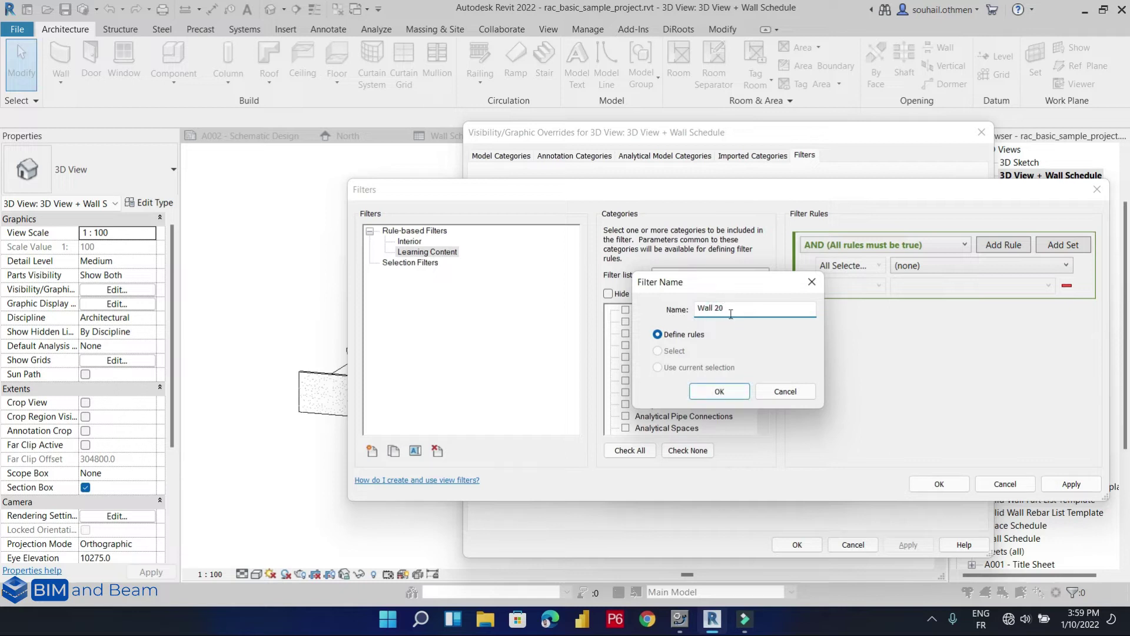
left_click(715, 308)
type("G")
left_click(725, 389)
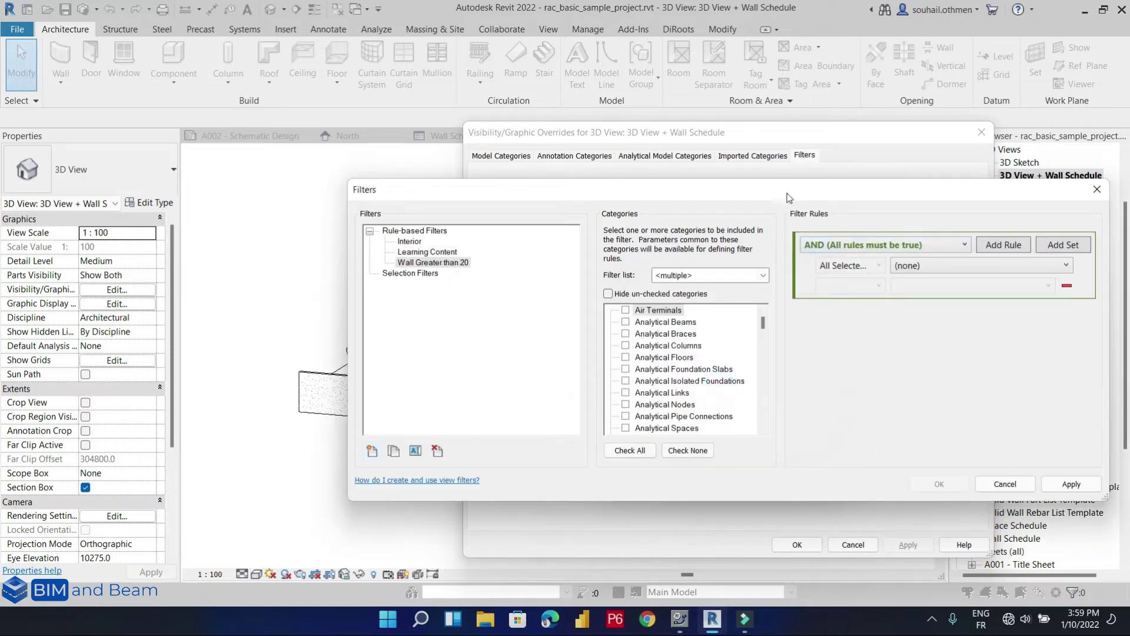
Assign the Walls category to the Wall Greater than 20 filter.
left_click_drag(789, 196, 649, 174)
left_click(281, 241)
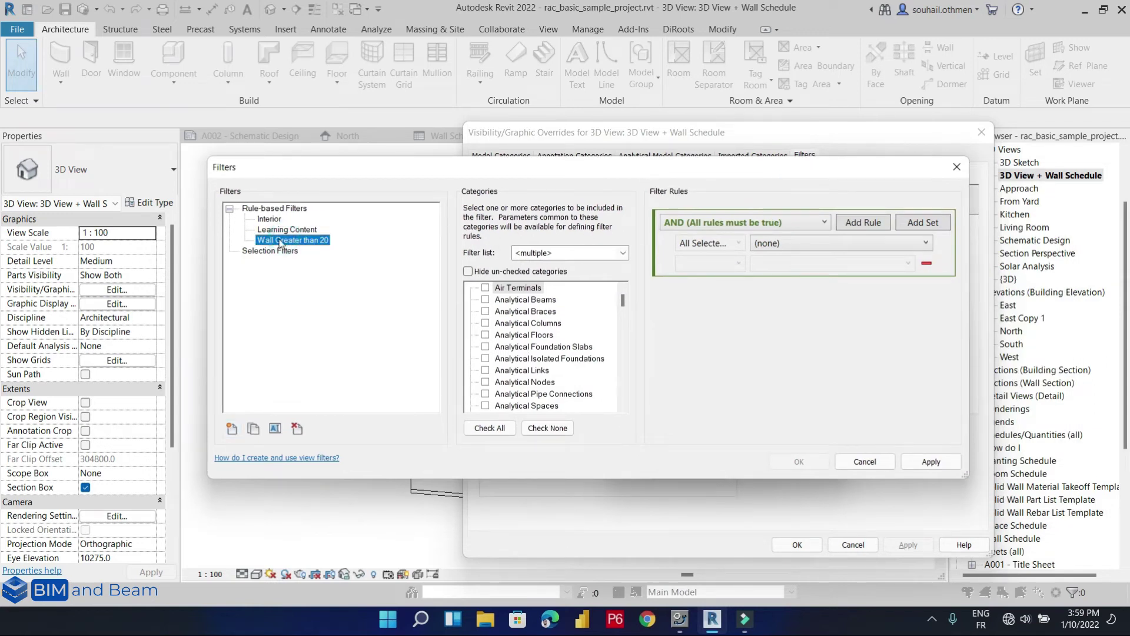
left_click(507, 332)
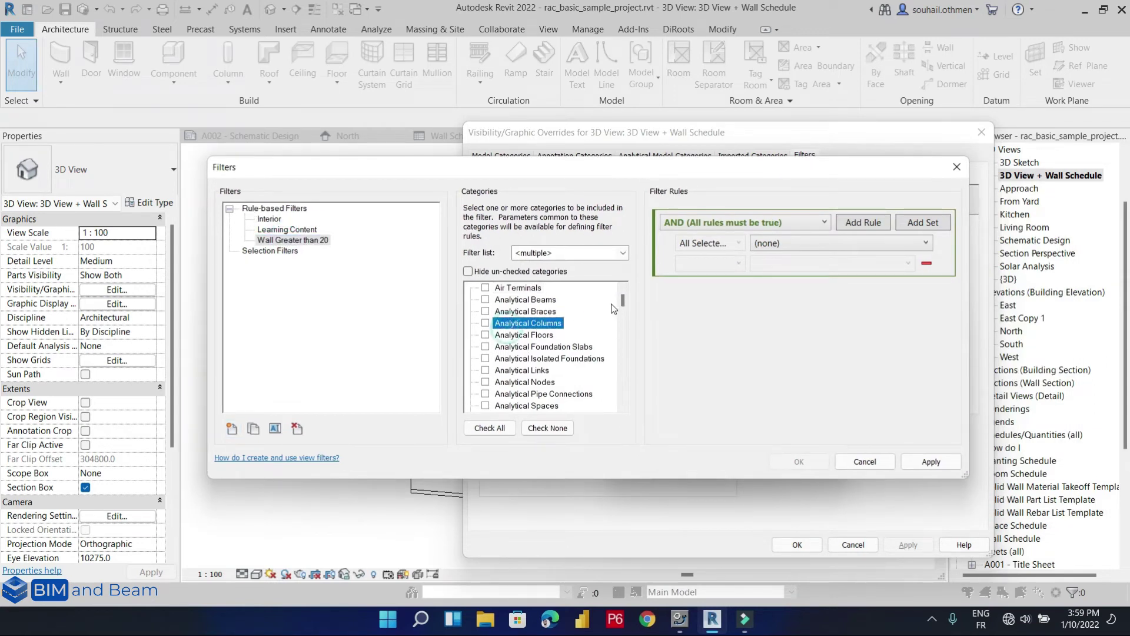
left_click_drag(623, 303, 621, 407)
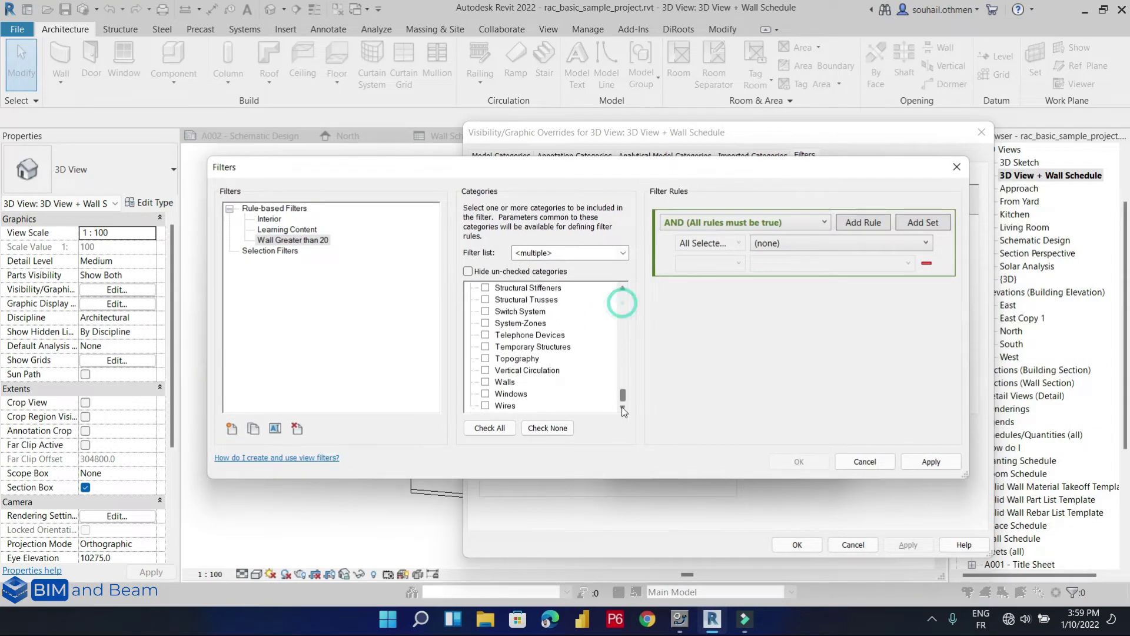
left_click(486, 383)
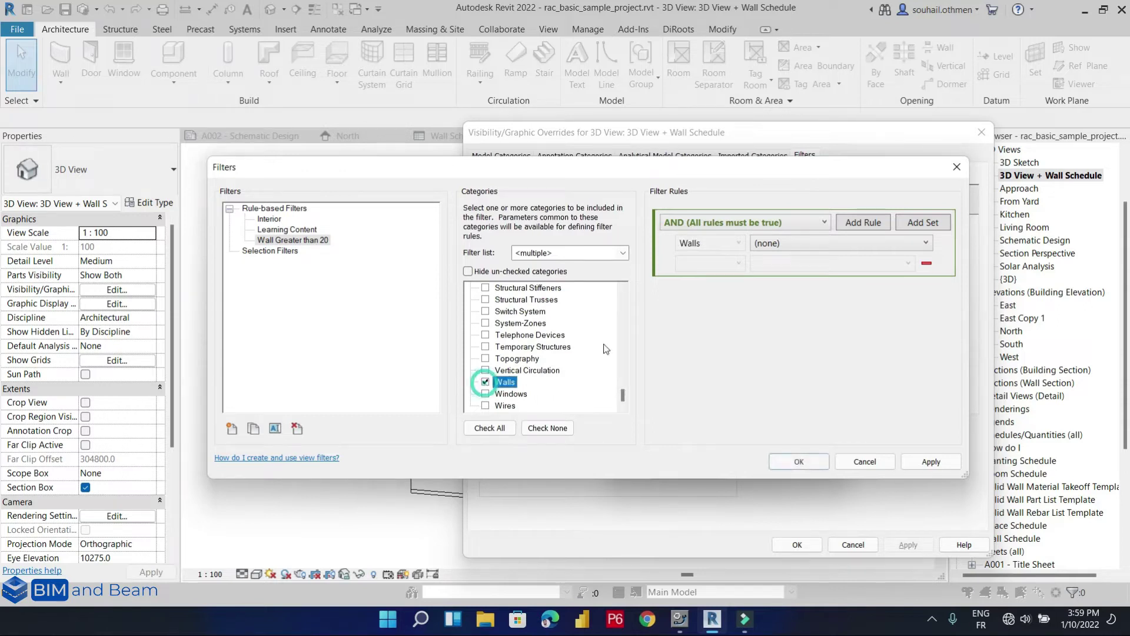
Define the filter rule as Area is greater than or equal to 20 and save the filter.
left_click(799, 245)
scroll(795, 314, "down", 5)
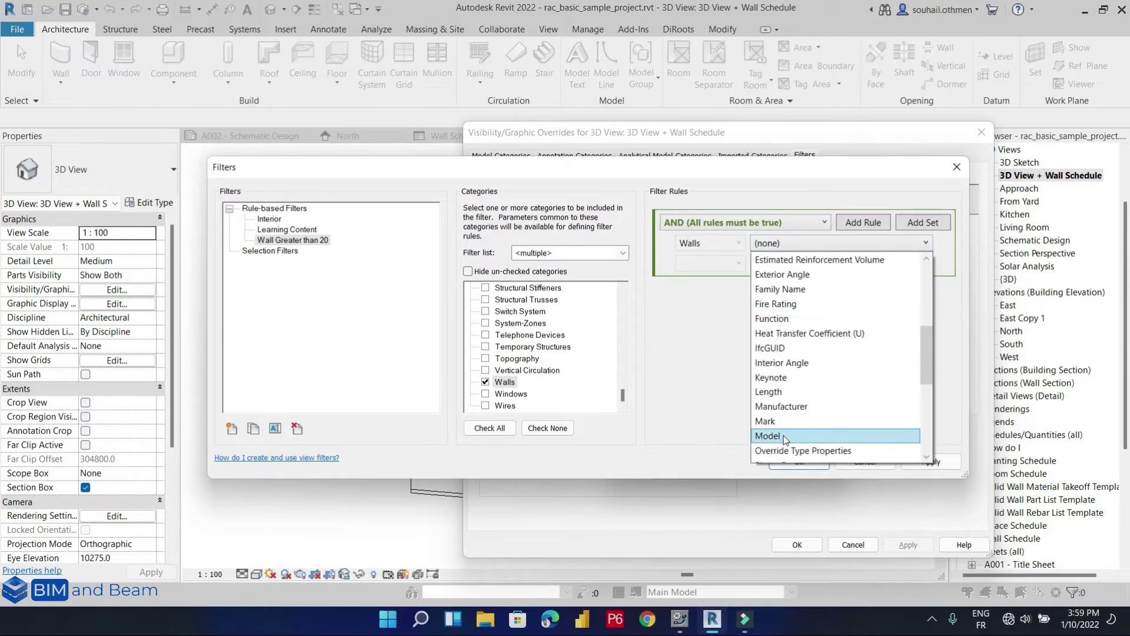
scroll(788, 391, "up", 5)
left_click(791, 304)
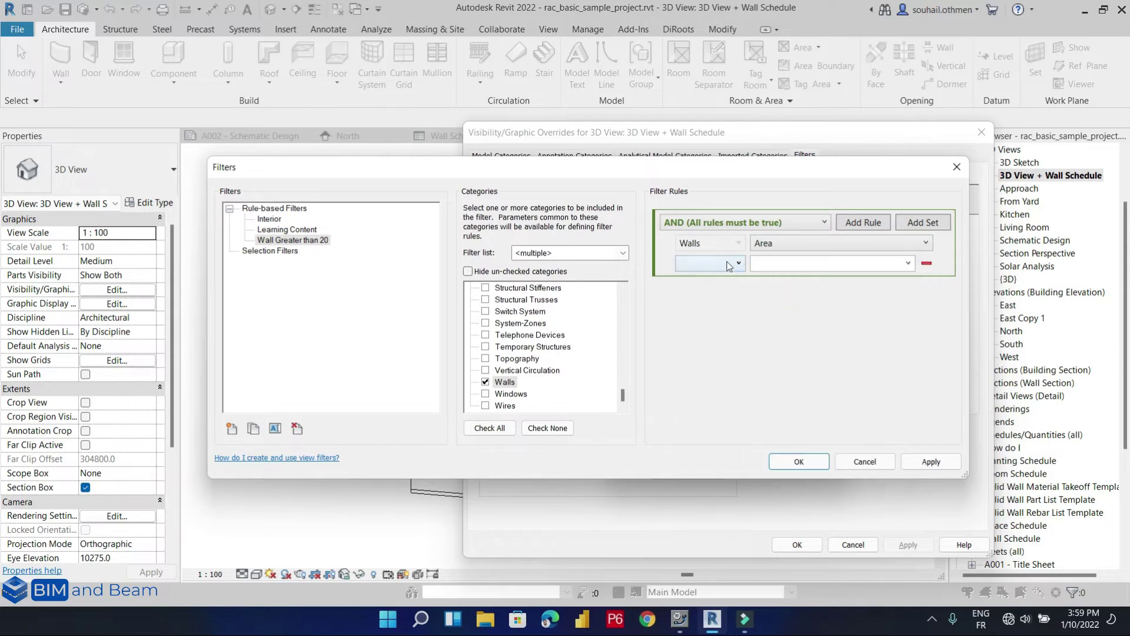
left_click(729, 263)
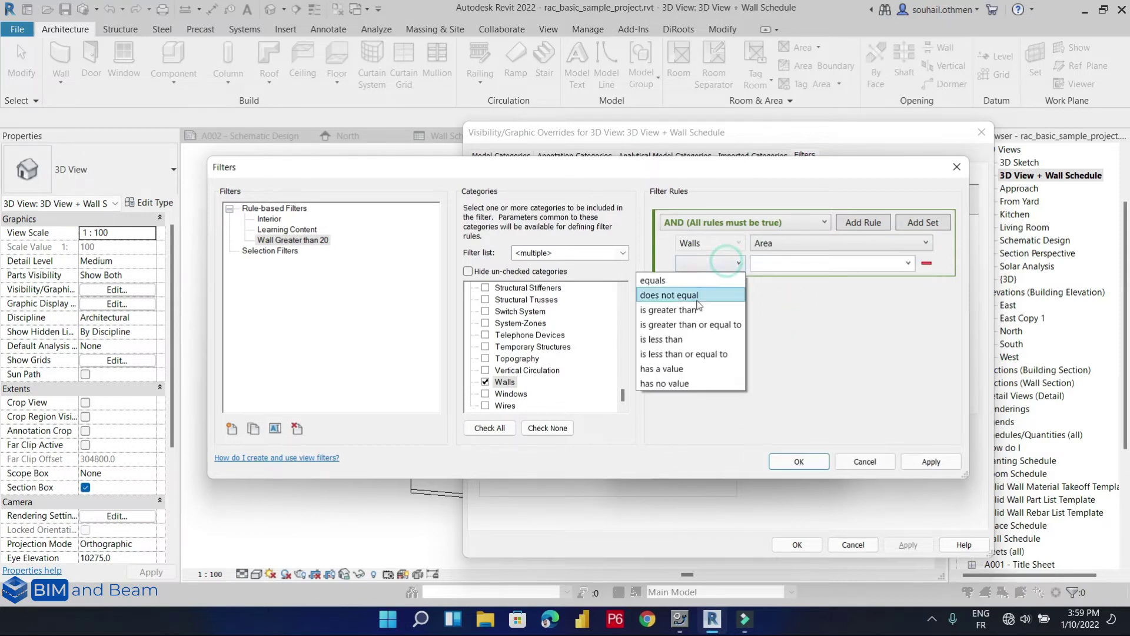
left_click(664, 325)
type("20")
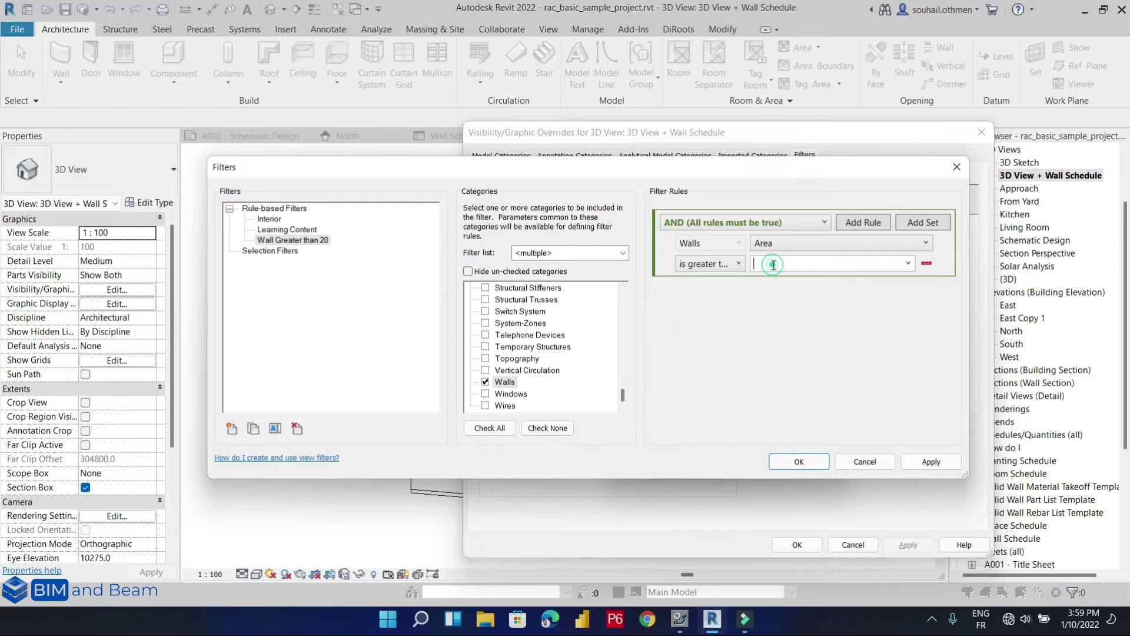
key("Delete")
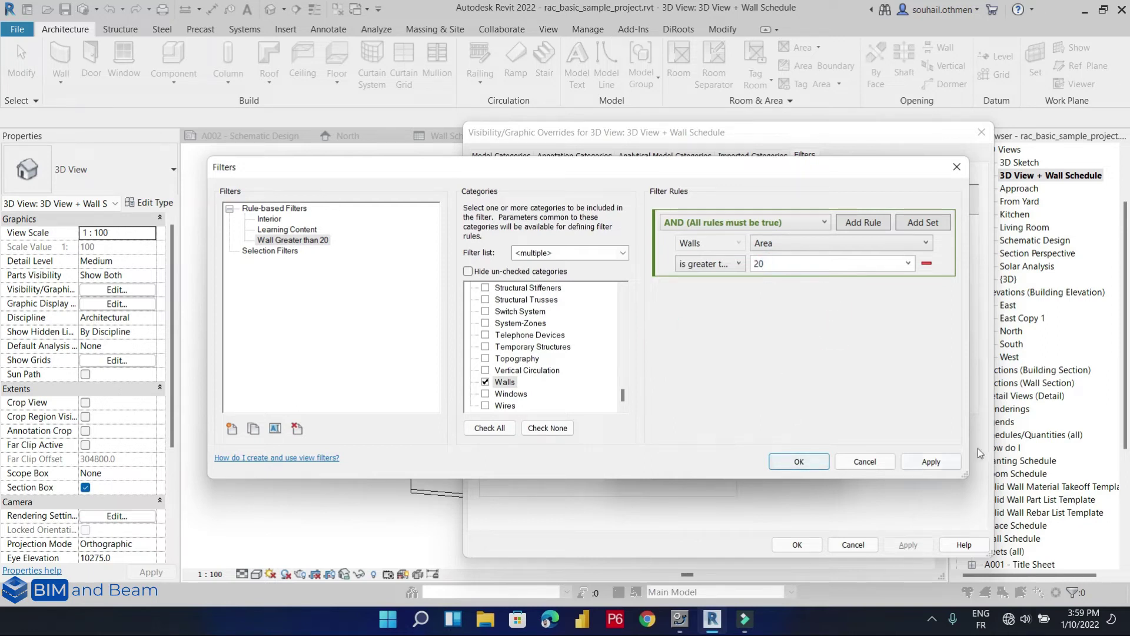
left_click(931, 462)
left_click(814, 462)
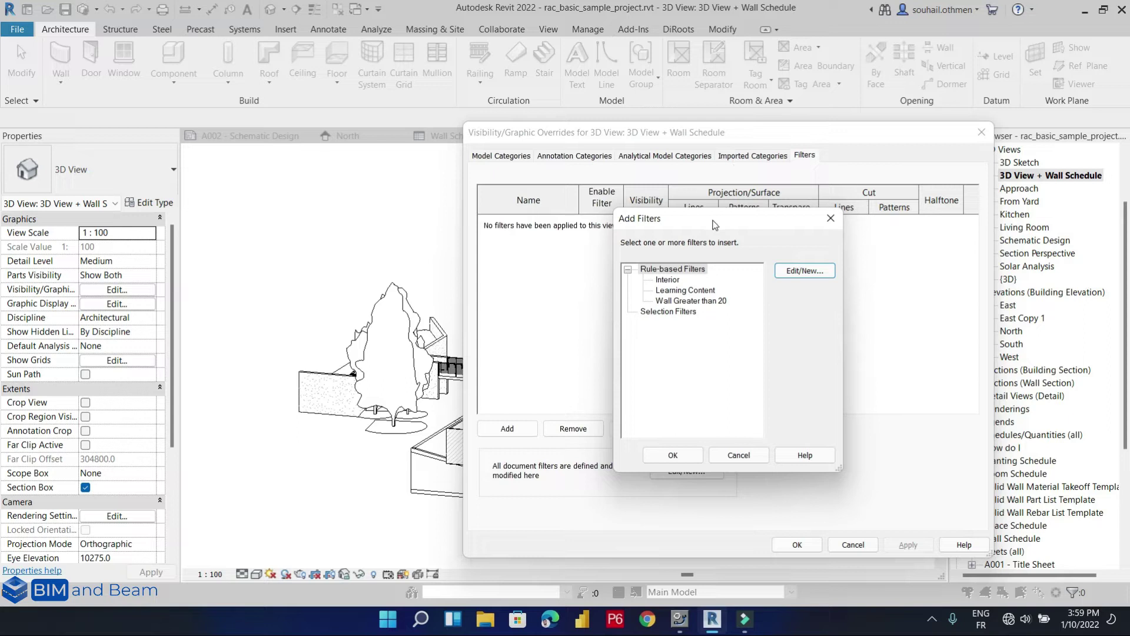
Add the Wall Greater than 20 filter to the 3D view's graphic overrides.
left_click(676, 301)
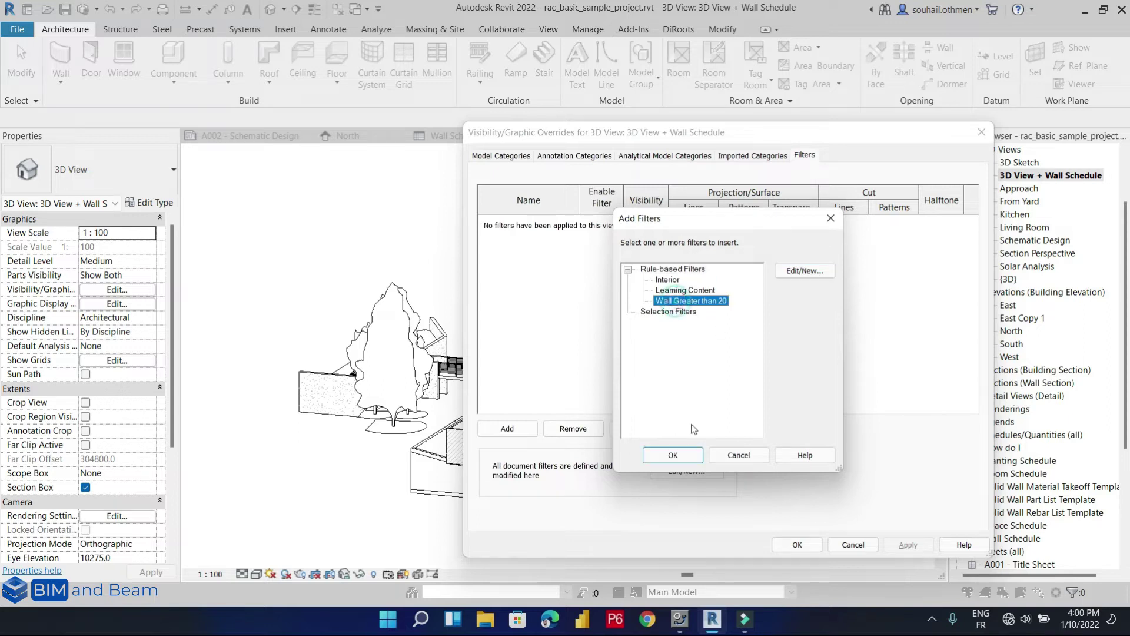
left_click(673, 455)
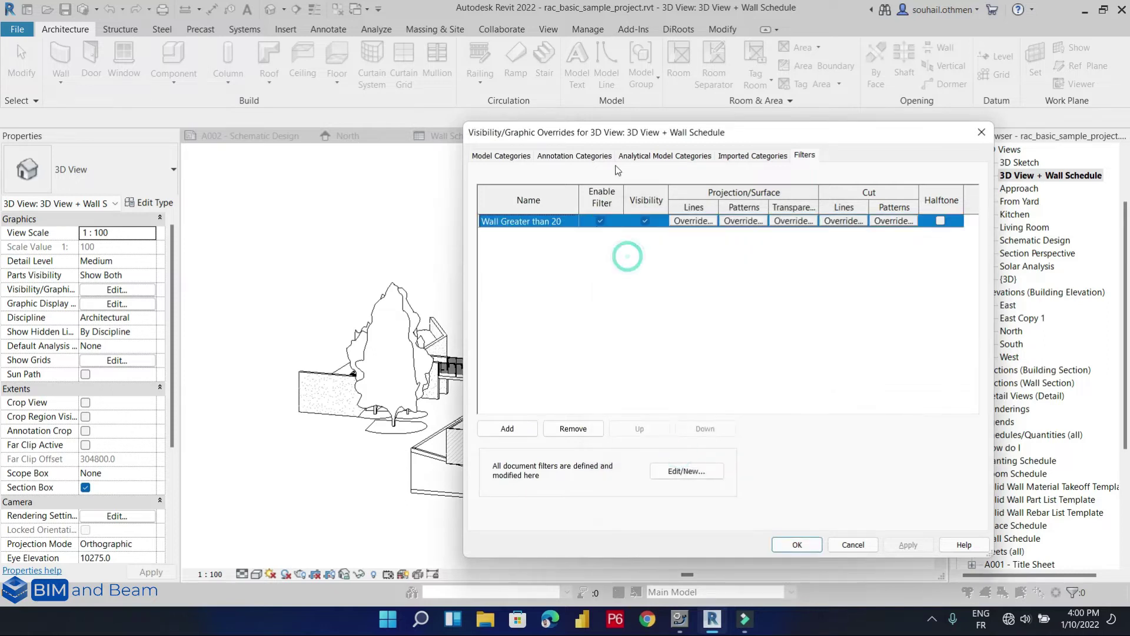
left_click_drag(638, 137, 752, 163)
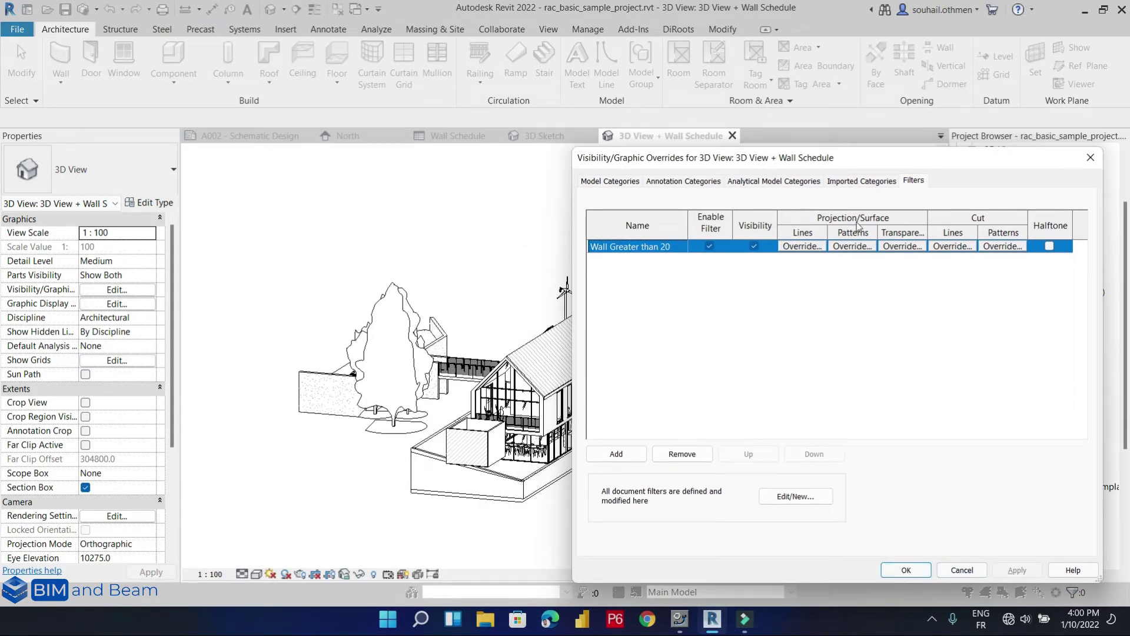
Override the filter's projection line color with green, RGB 000-255-064.
left_click(801, 246)
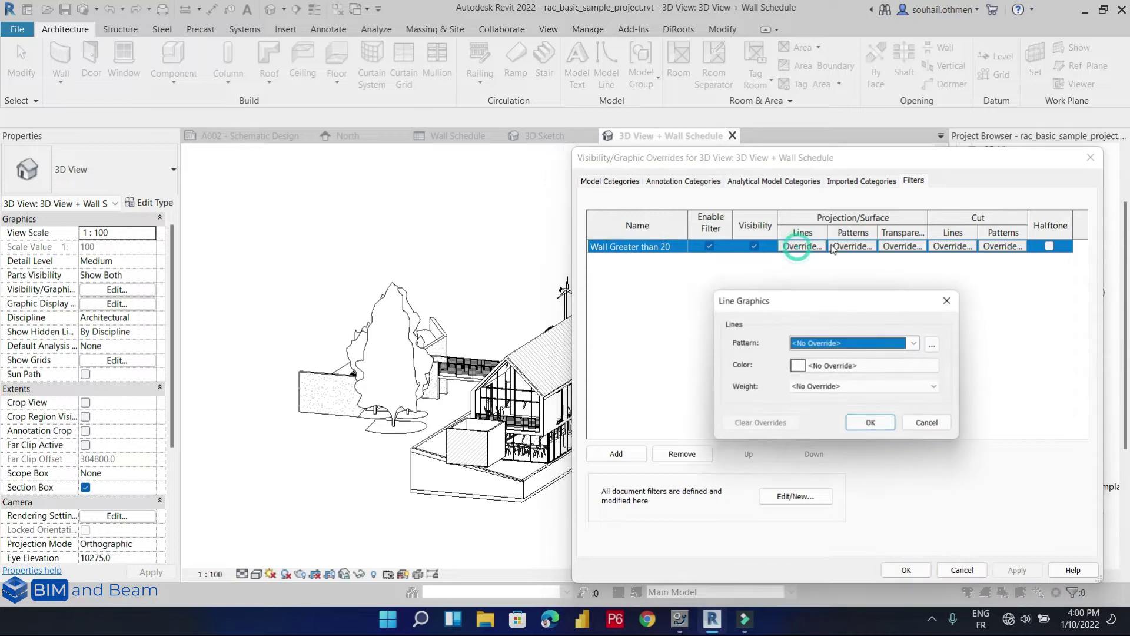
left_click(818, 368)
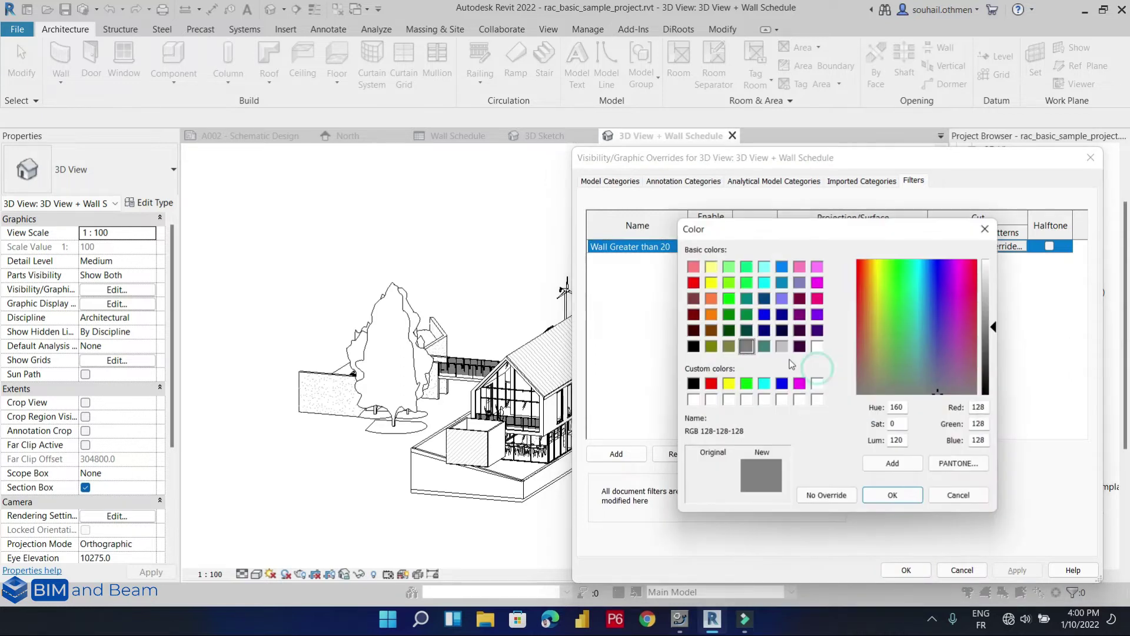
left_click(746, 282)
left_click(891, 495)
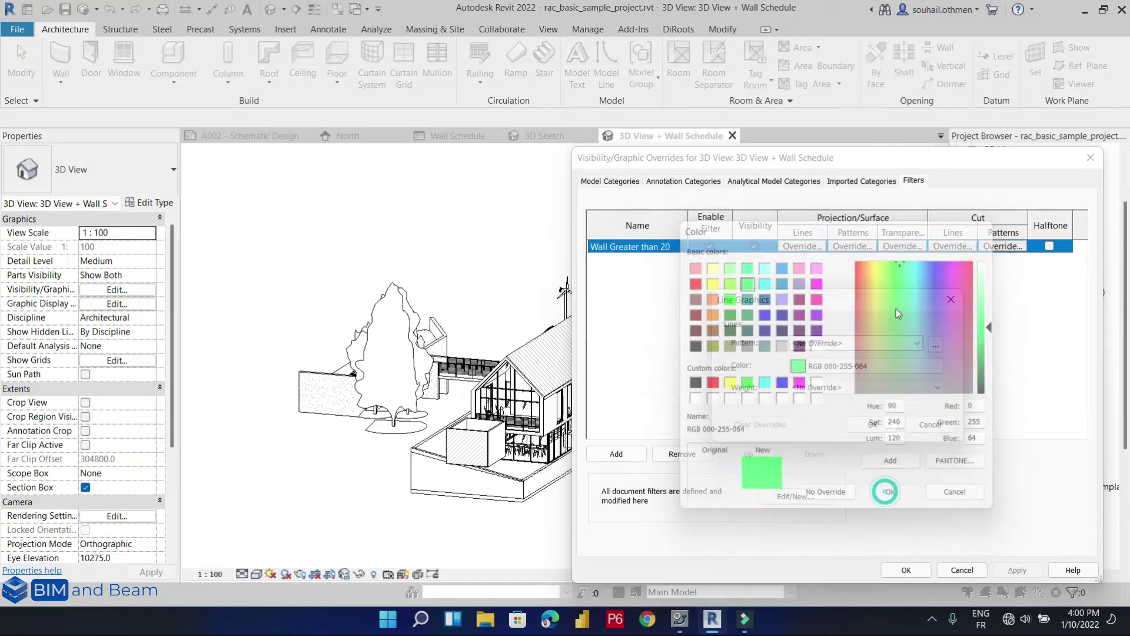
left_click(872, 424)
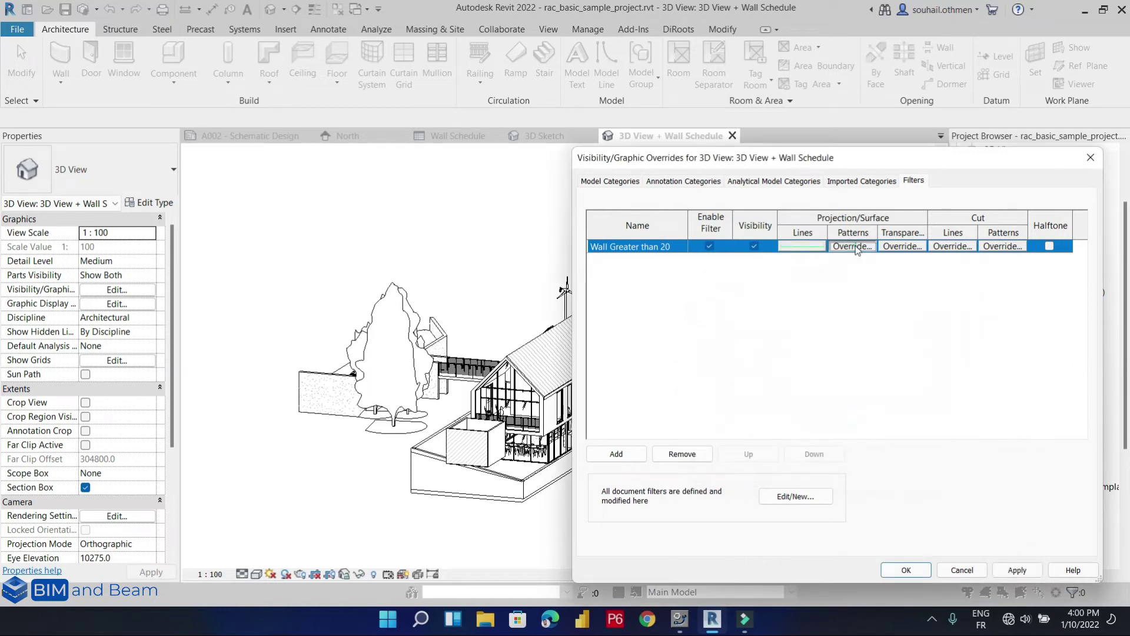
Override the filter's surface foreground pattern color with green RGB 000-255-064 and apply the overrides to the 3D view.
left_click(853, 246)
left_click(905, 347)
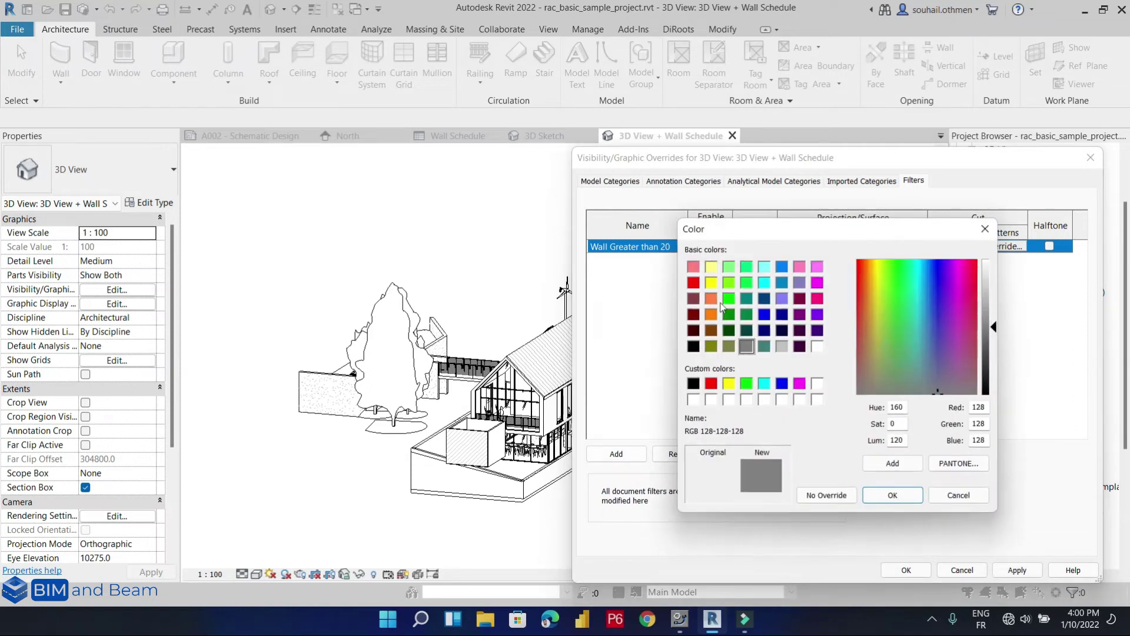
left_click(746, 284)
left_click(891, 494)
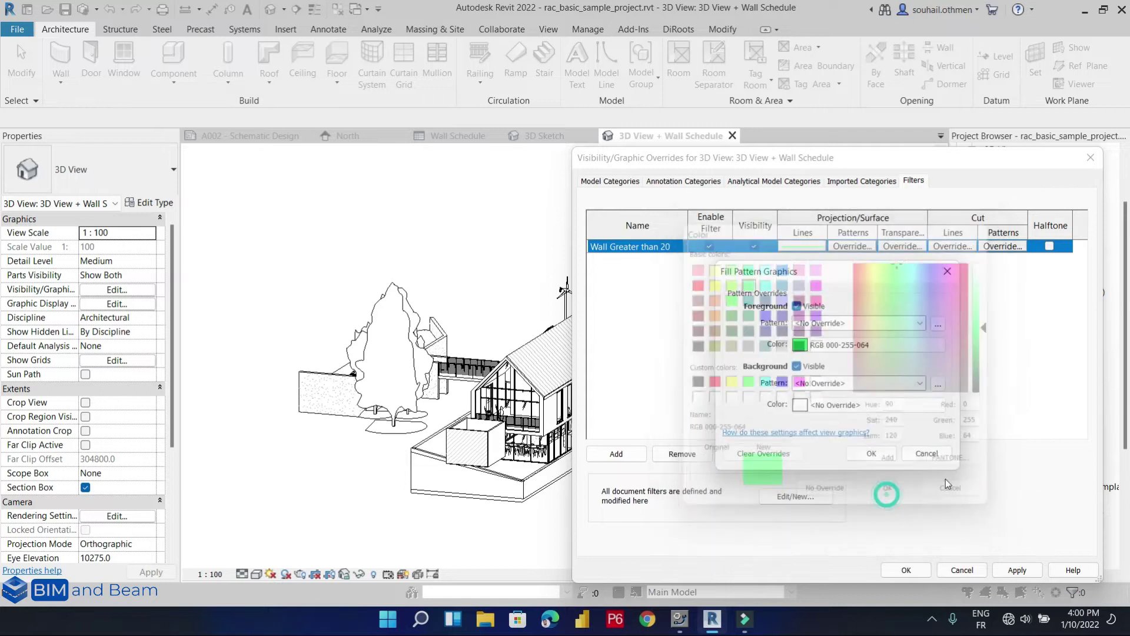
left_click(866, 456)
left_click_drag(907, 160, 375, 117)
left_click(827, 549)
left_click(359, 523)
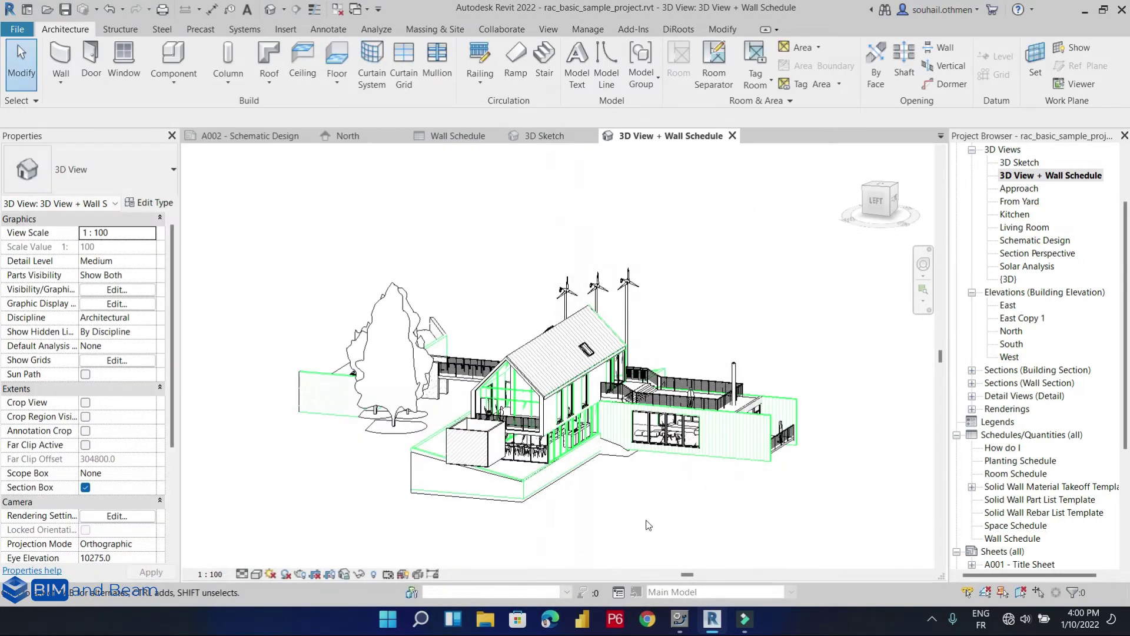
Inspect the filtered walls around the house and select a curtain wall mullion in the ground-floor glazing.
middle_click_drag(667, 515, 625, 512, "shift")
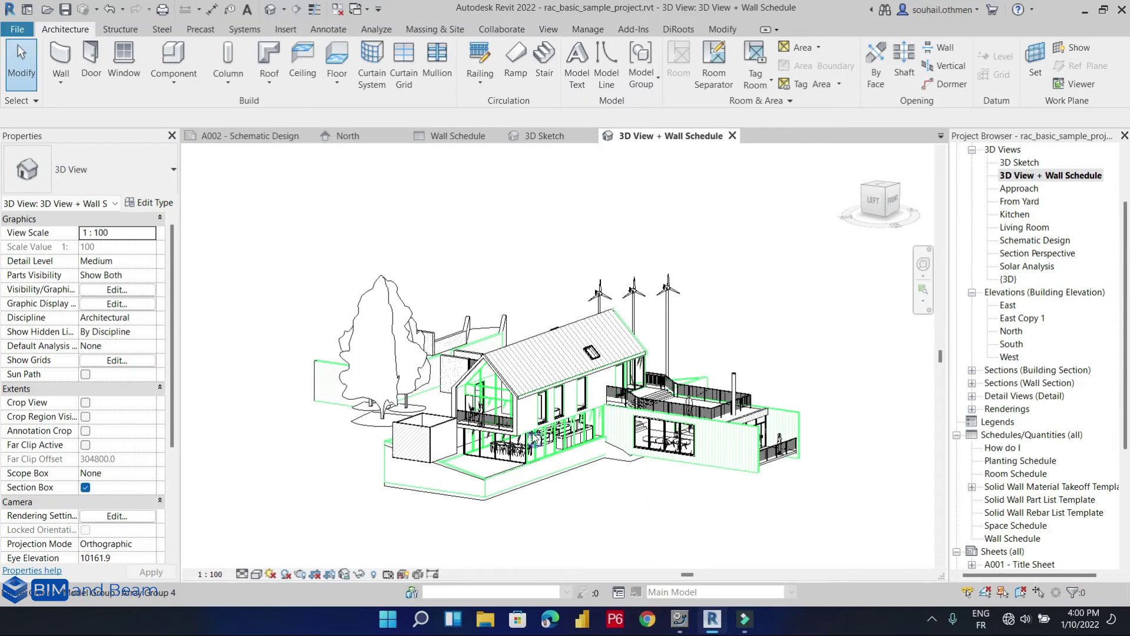
scroll(547, 426, "up", 4)
scroll(556, 432, "down", 4)
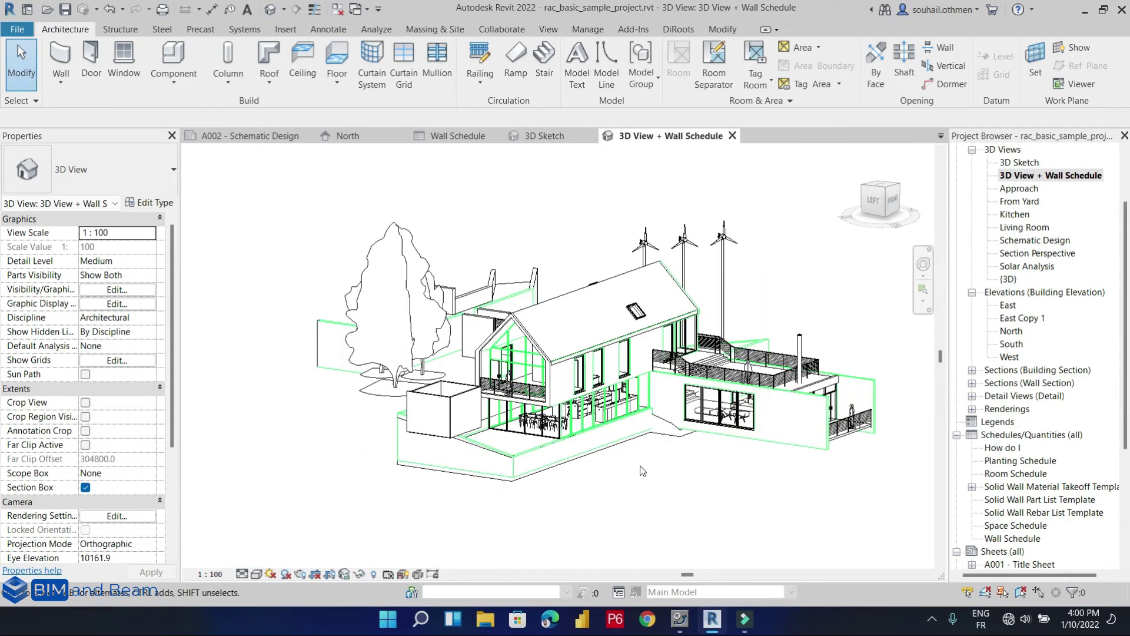
scroll(565, 439, "up", 6)
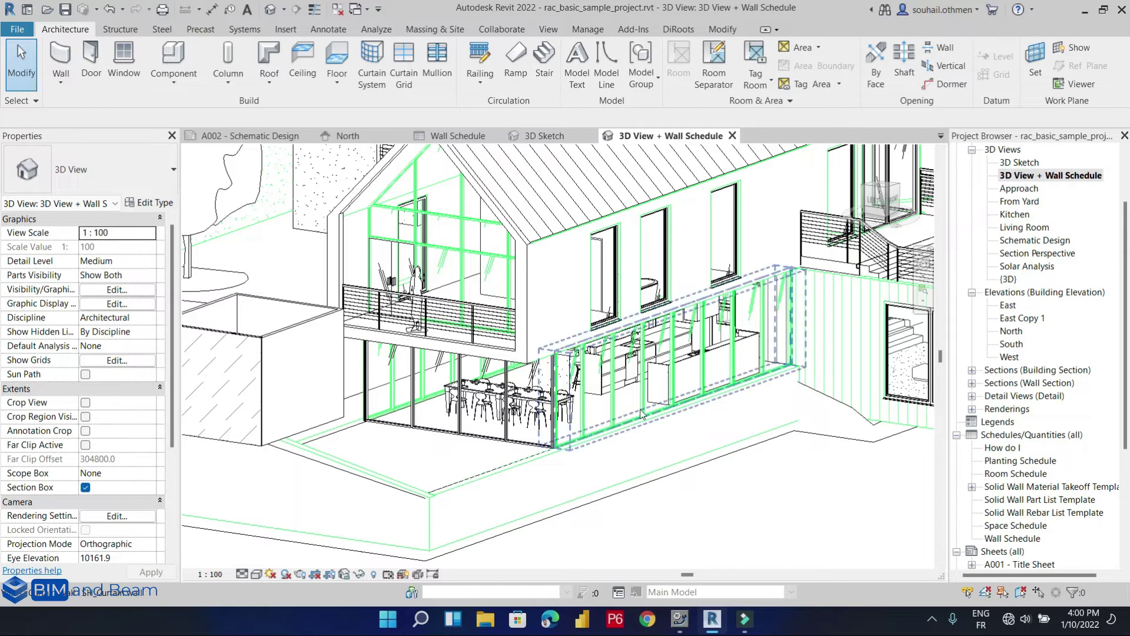
scroll(577, 465, "up", 5)
left_click(563, 429)
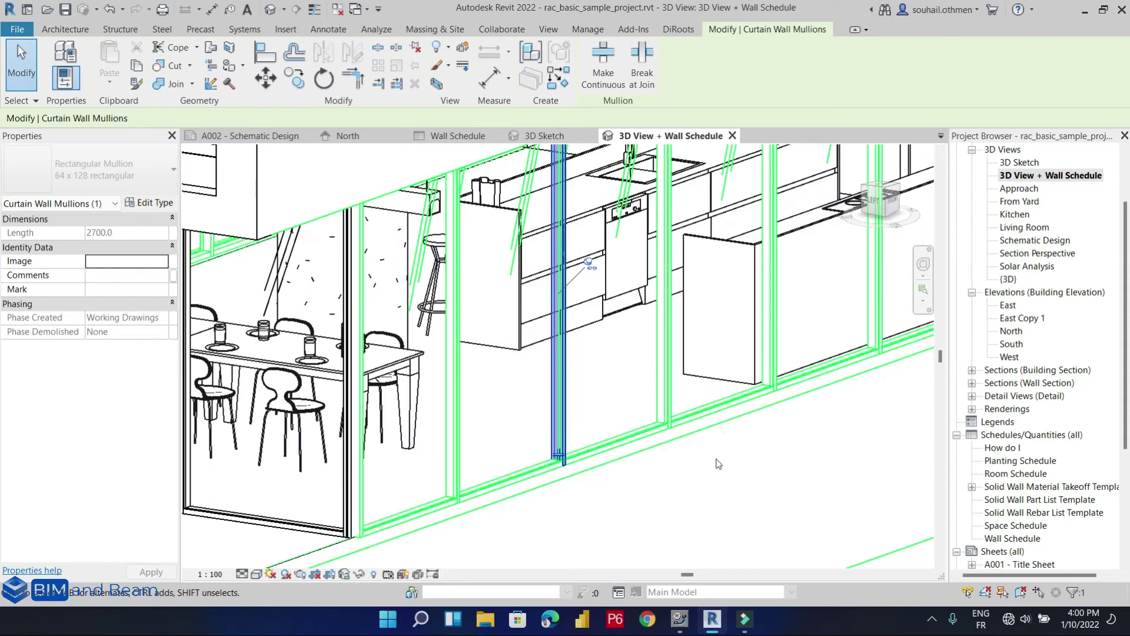
Clear the mullion selection, open the Wall Schedule and review its green-highlighted basic wall and curtain wall rows.
scroll(730, 456, "down", 4)
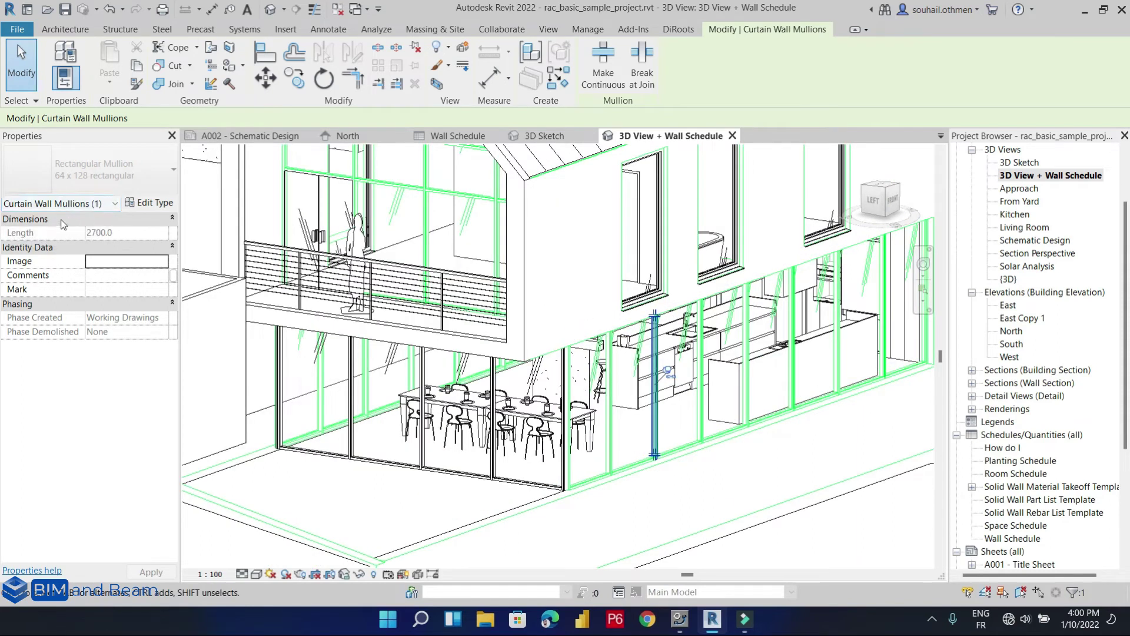
key("Escape")
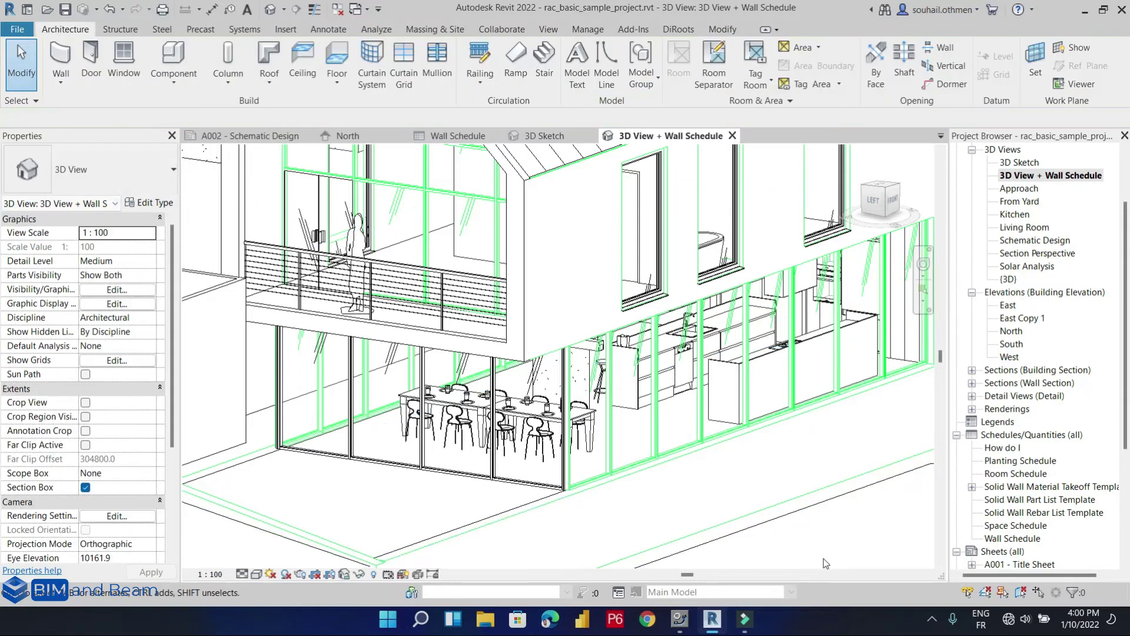
scroll(733, 525, "down", 5)
left_click_drag(439, 139, 562, 140)
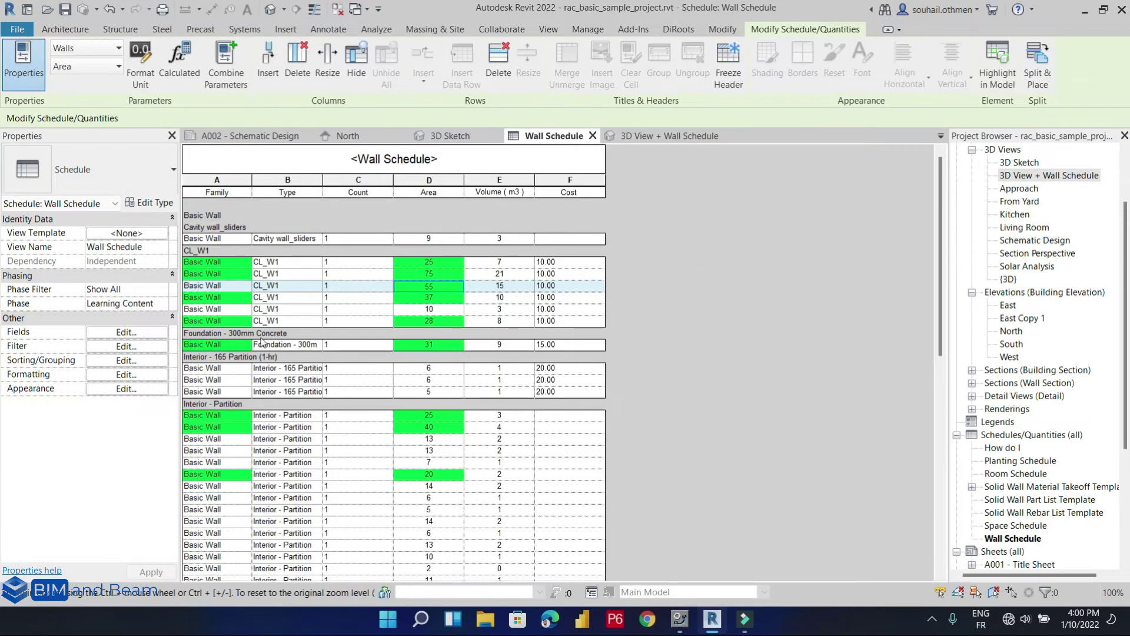
scroll(270, 371, "down", 10)
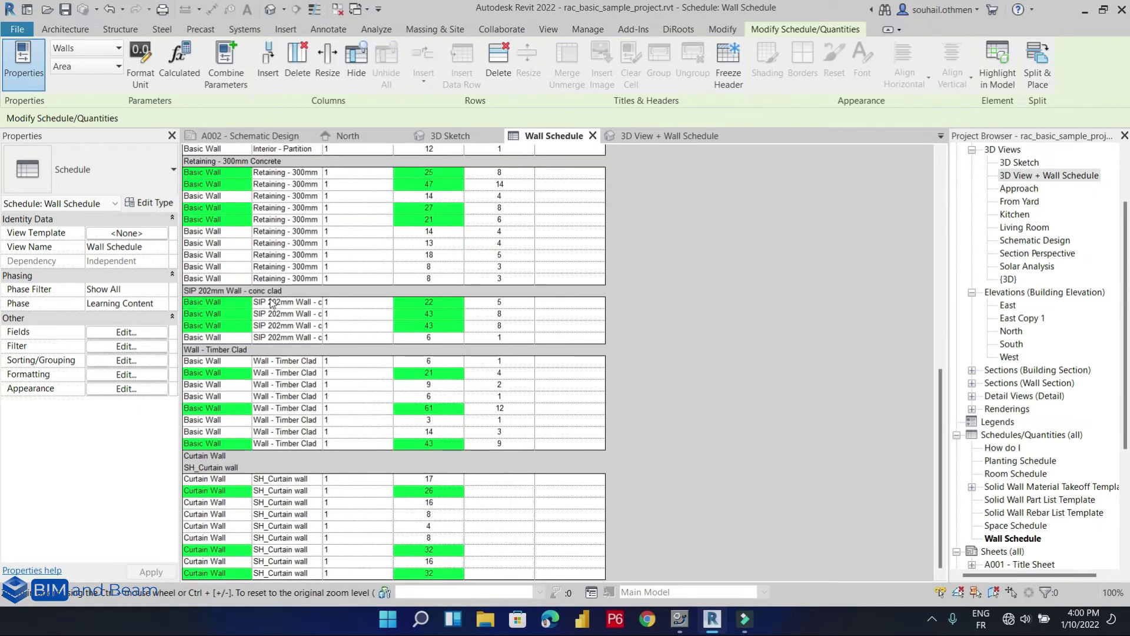
left_click(221, 493)
left_click(219, 551)
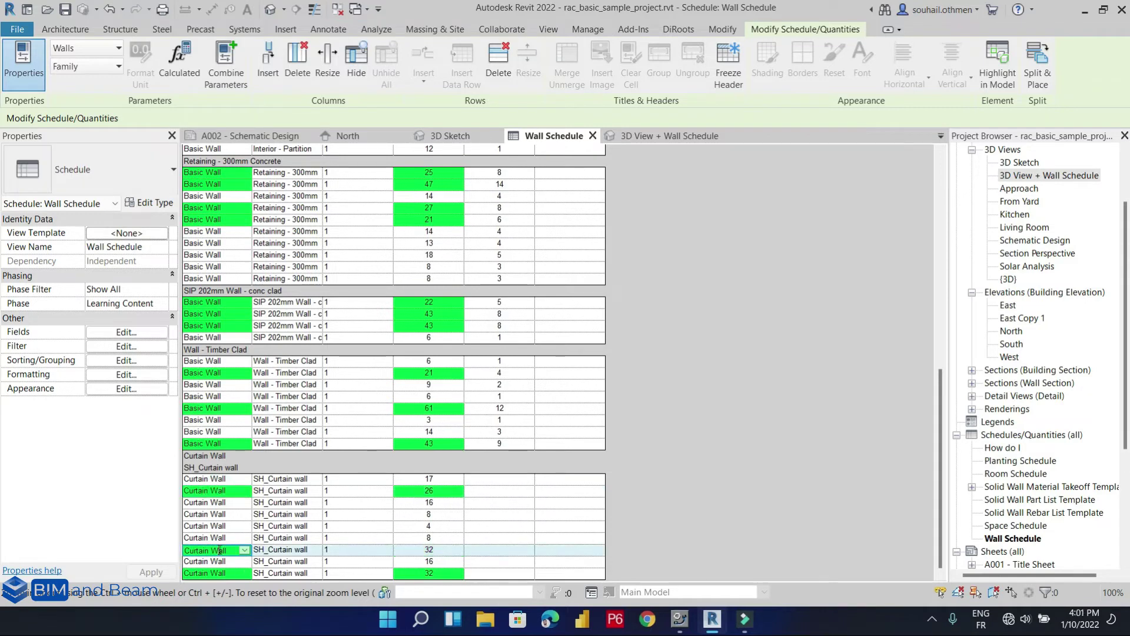
left_click(412, 491)
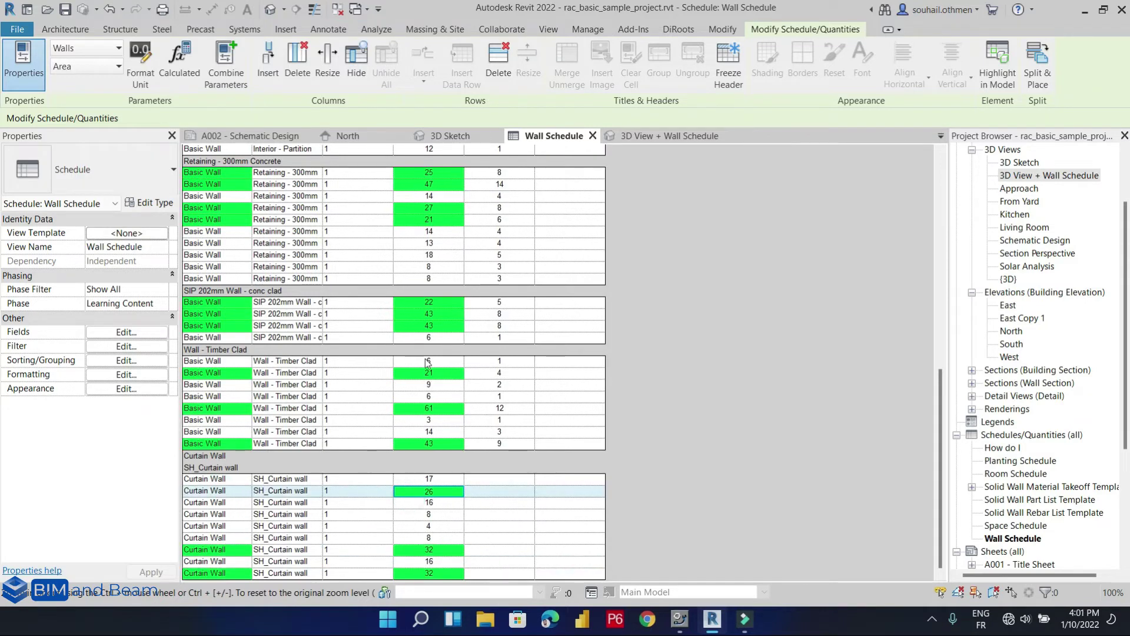
scroll(428, 363, "up", 10)
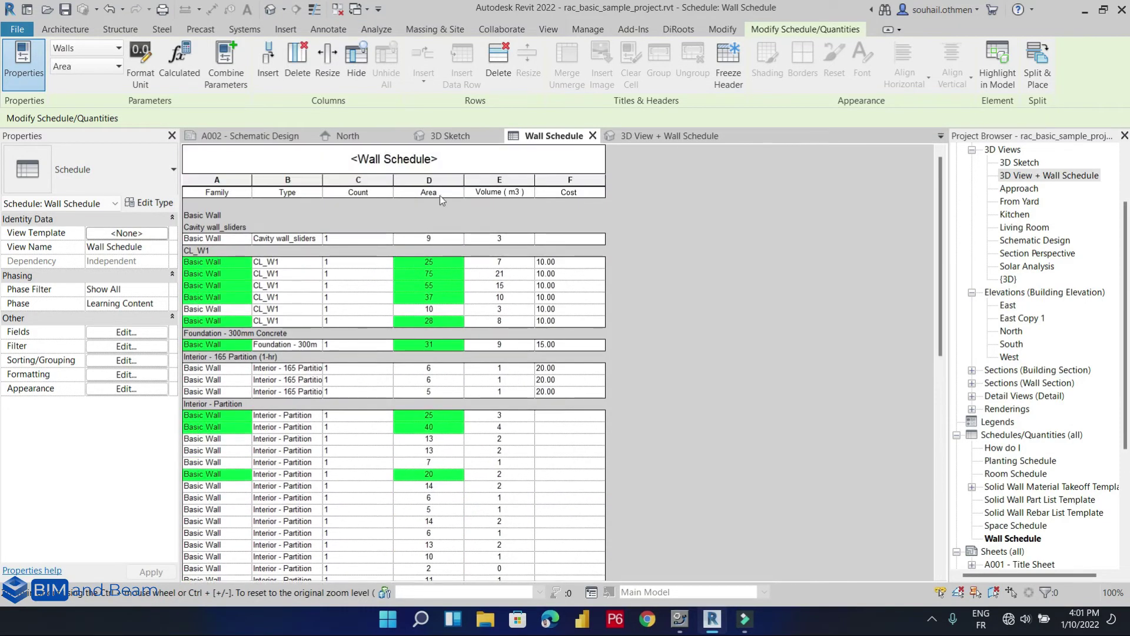
scroll(570, 344, "down", 10)
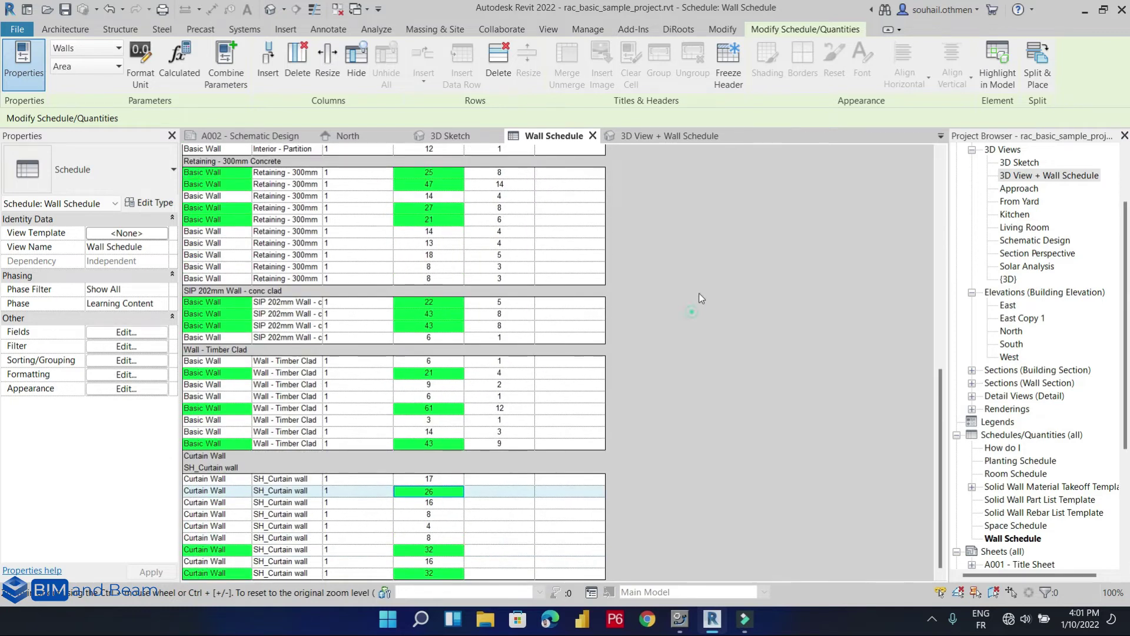
Return to the 3D View + Wall Schedule view, clear the wall selection and bring the whole house into view.
left_click(636, 137)
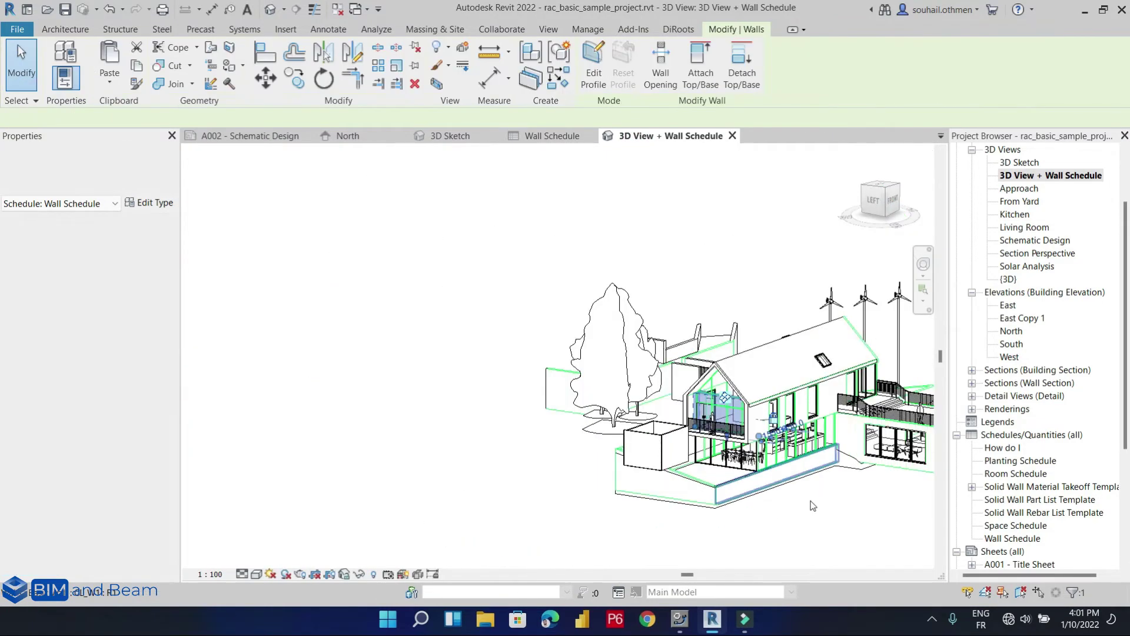
left_click(812, 505)
middle_click_drag(812, 505, 527, 517)
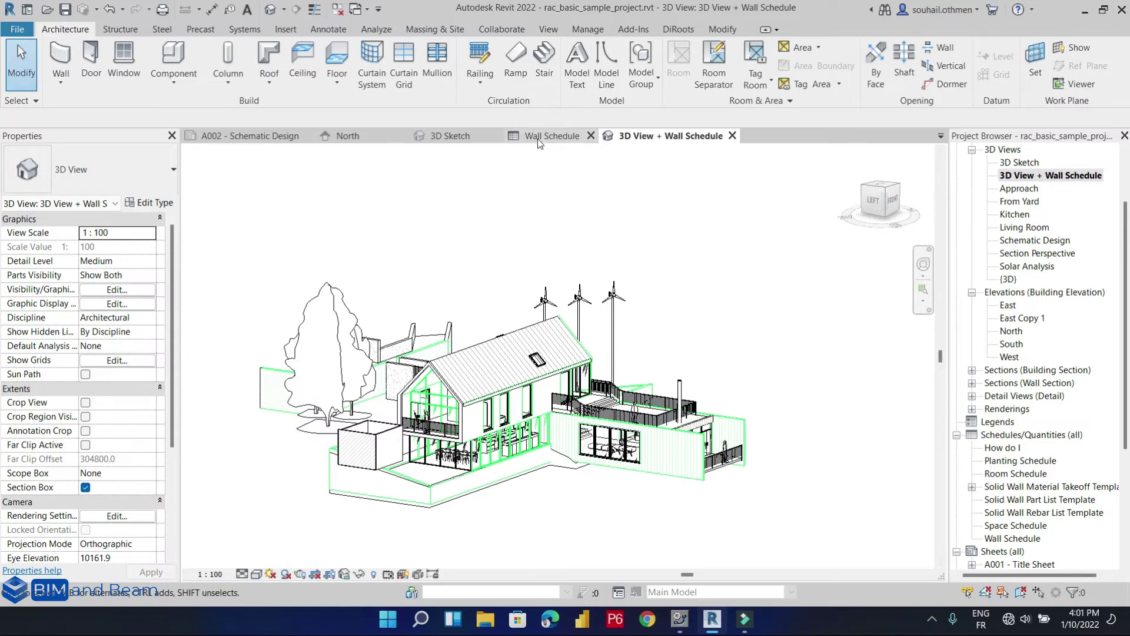
Create a new sheet with the A1 metric titleblock.
scroll(978, 441, "down", 5)
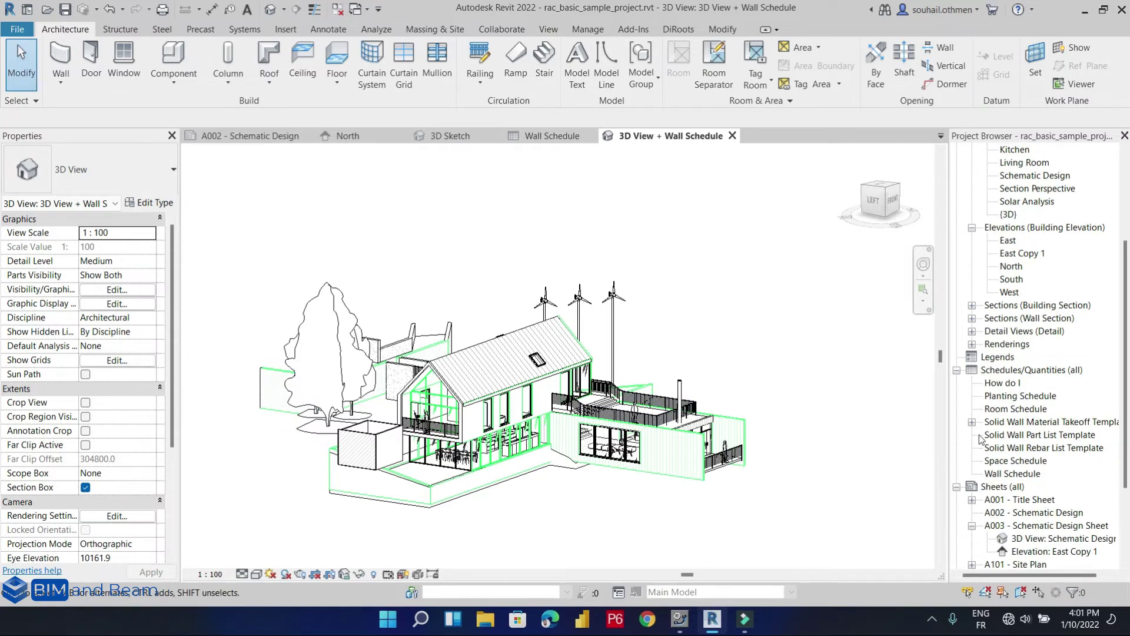
left_click(1003, 422)
right_click(1003, 421)
left_click(1007, 430)
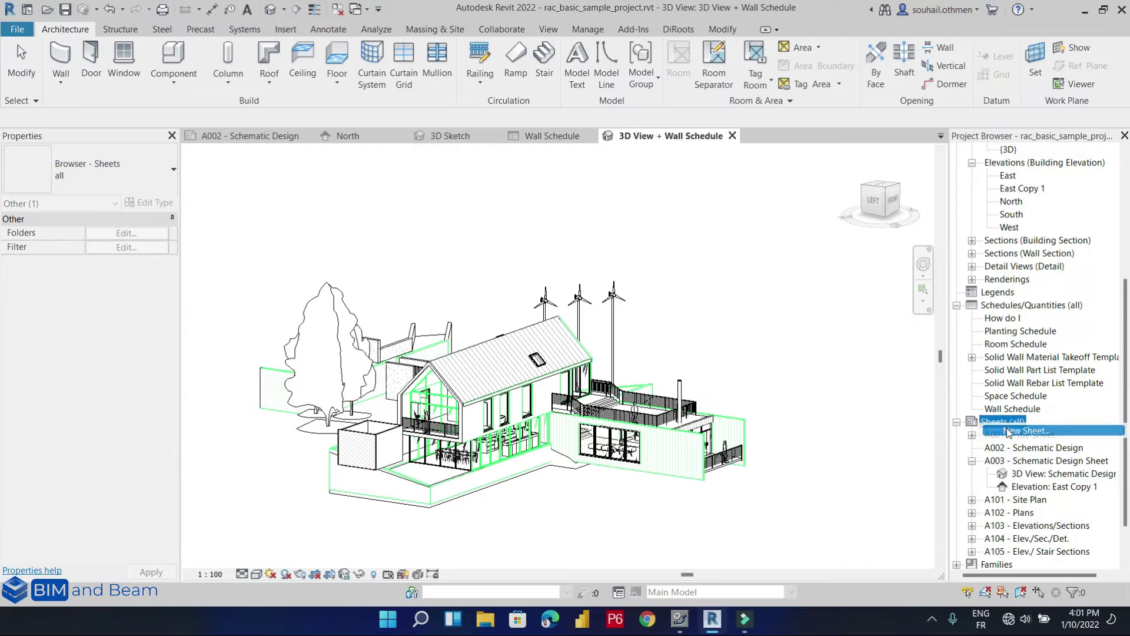
left_click(452, 167)
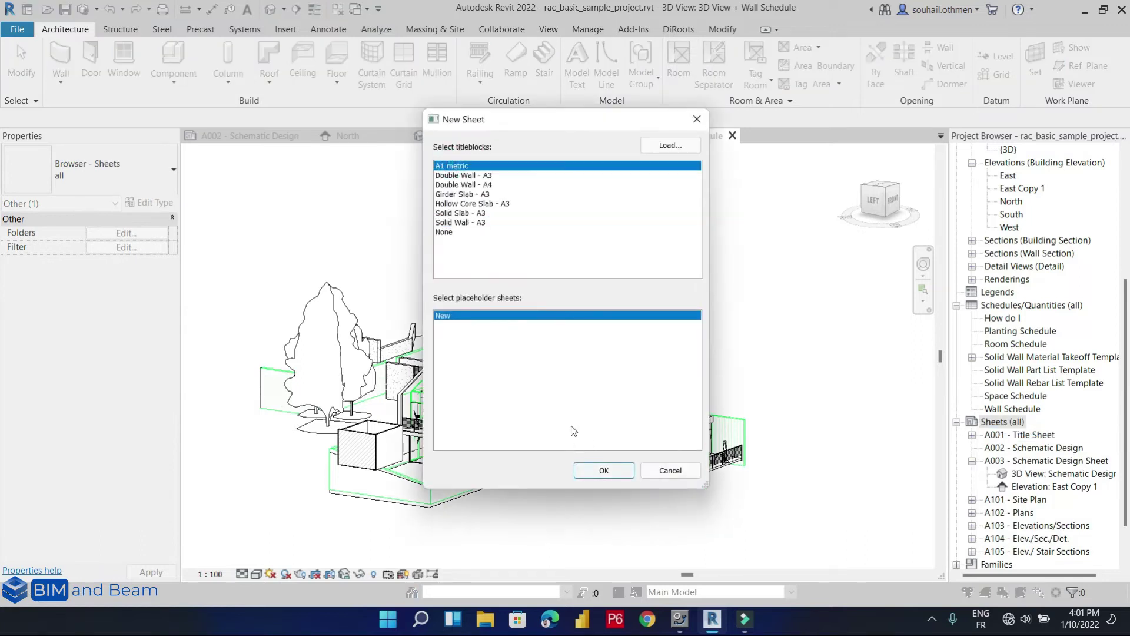
left_click(604, 470)
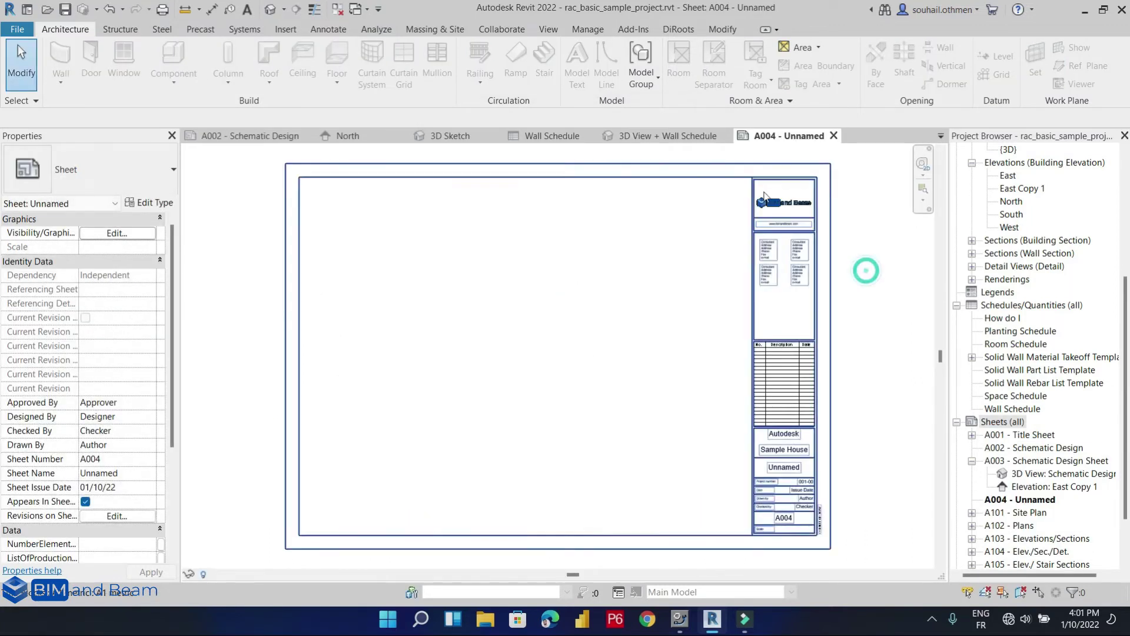
Examine the new sheet's titleblock, including the logo and website field, and fit the sheet in view.
scroll(865, 267, "up", 3)
scroll(631, 306, "down", 3)
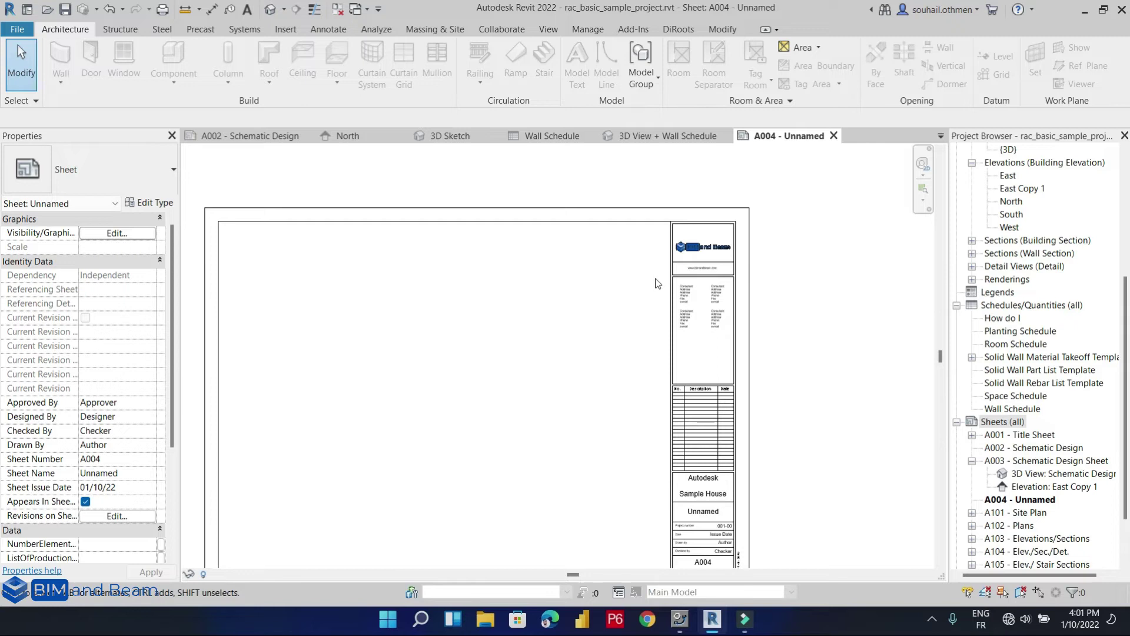
scroll(696, 246, "up", 3)
scroll(723, 254, "up", 3)
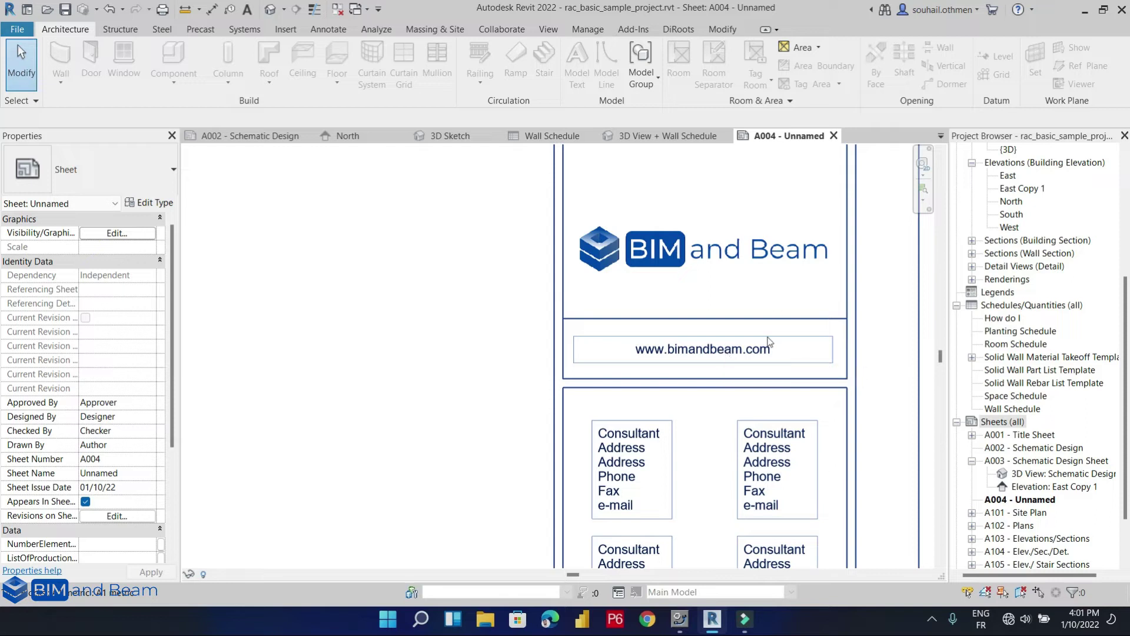
scroll(729, 360, "down", 3)
scroll(732, 370, "down", 3)
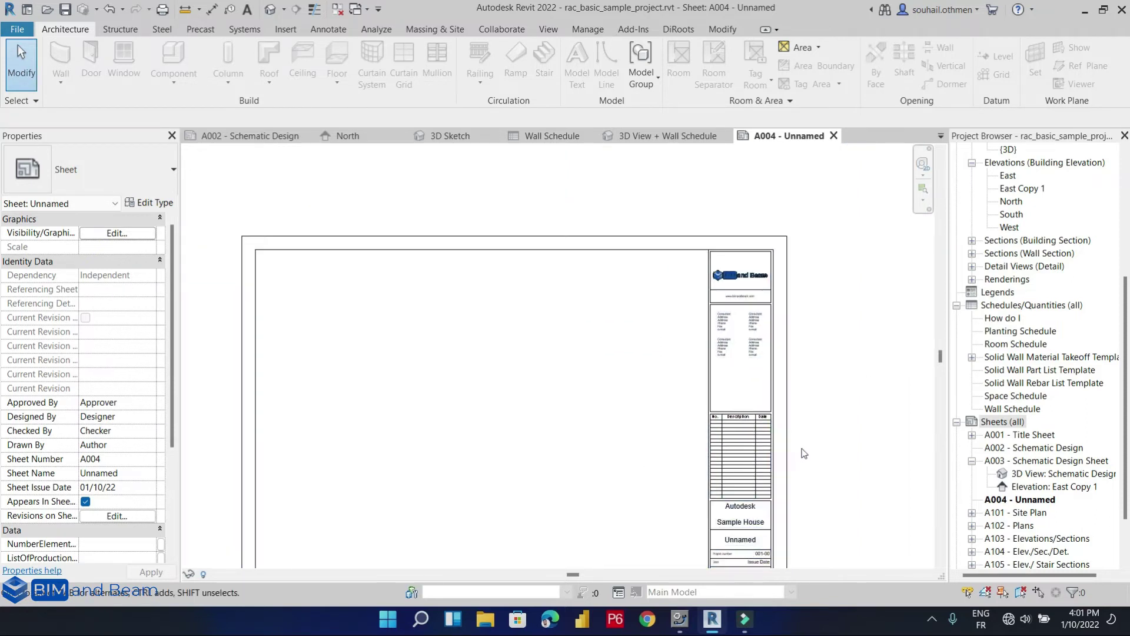
key("z")
key("f")
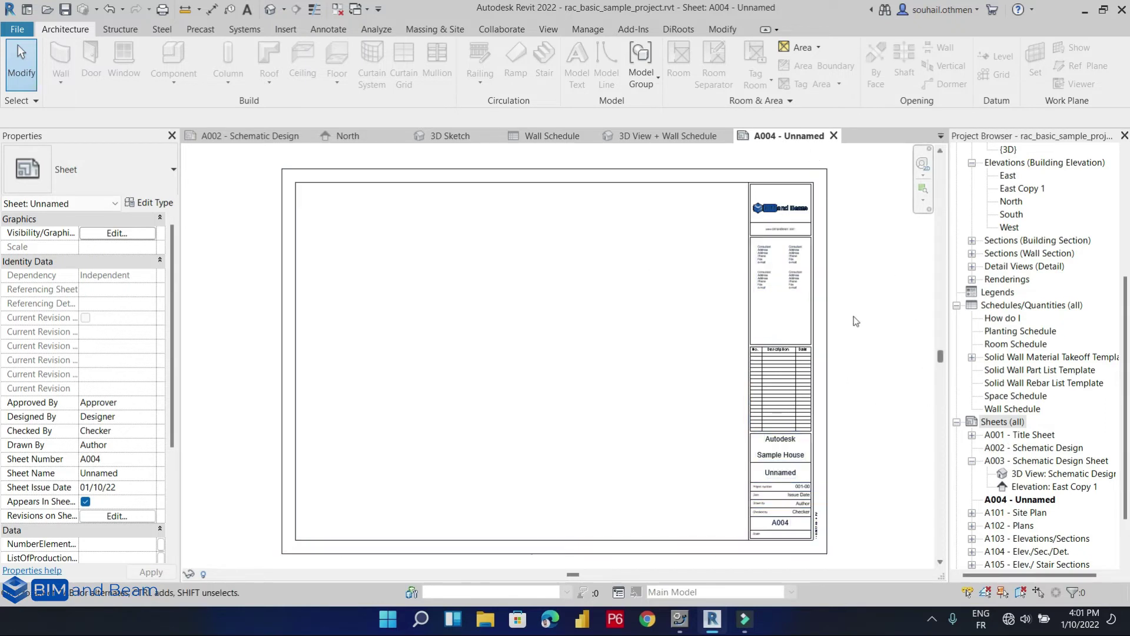
Place the 3D View + Wall Schedule view in the upper part of sheet A004 and dismiss the save reminder.
scroll(1026, 231, "up", 5)
left_click_drag(1036, 253, 585, 324)
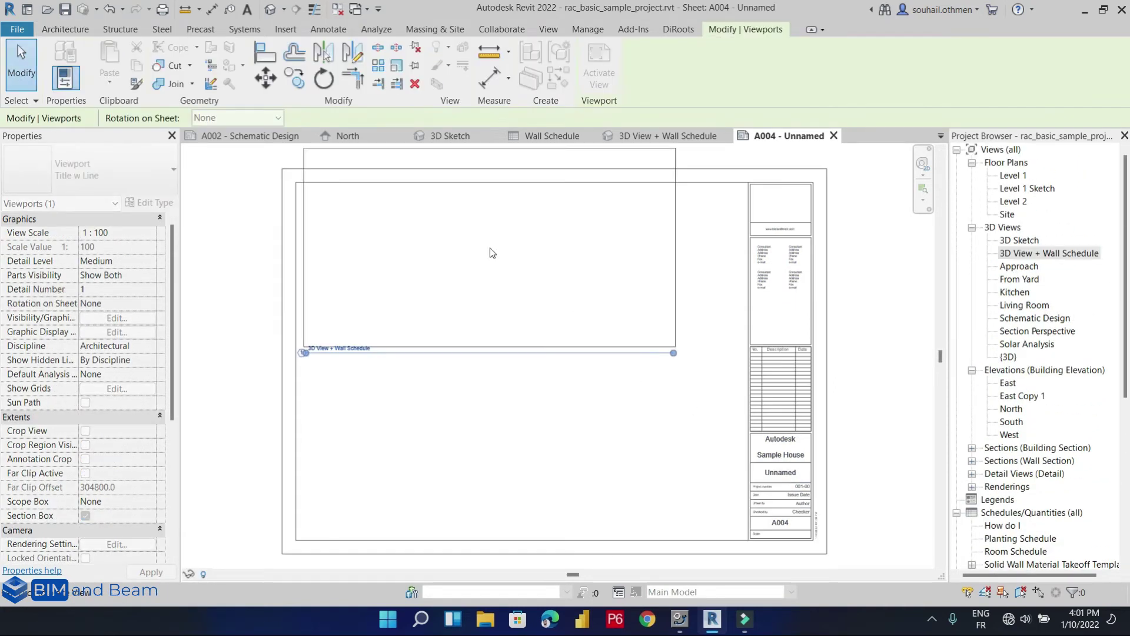
left_click(523, 286)
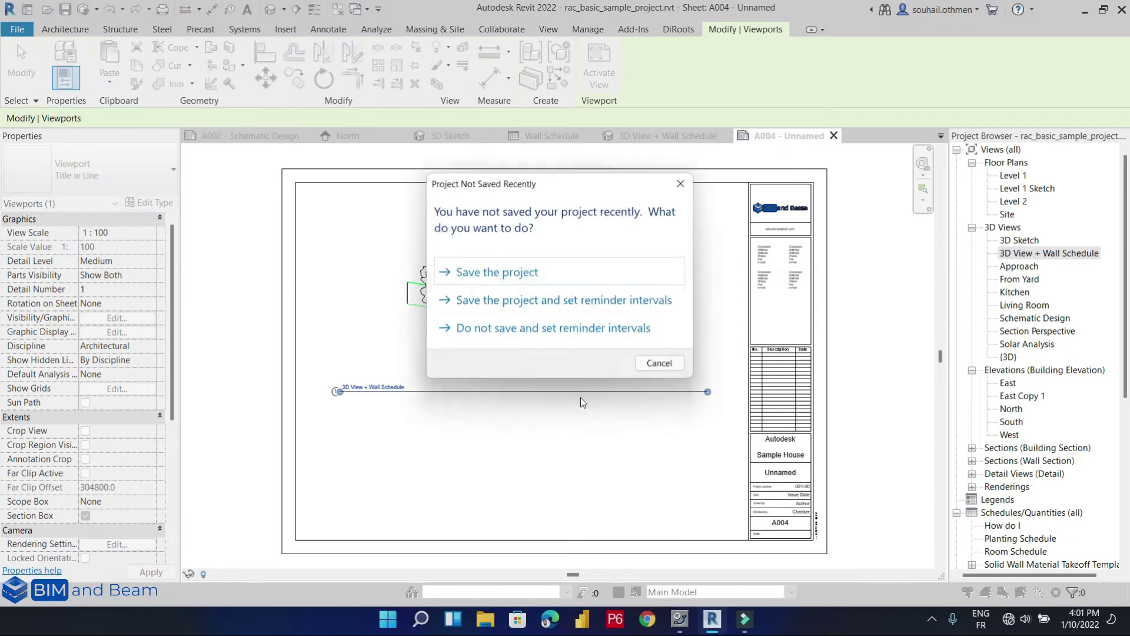
key("Escape")
left_click(924, 370)
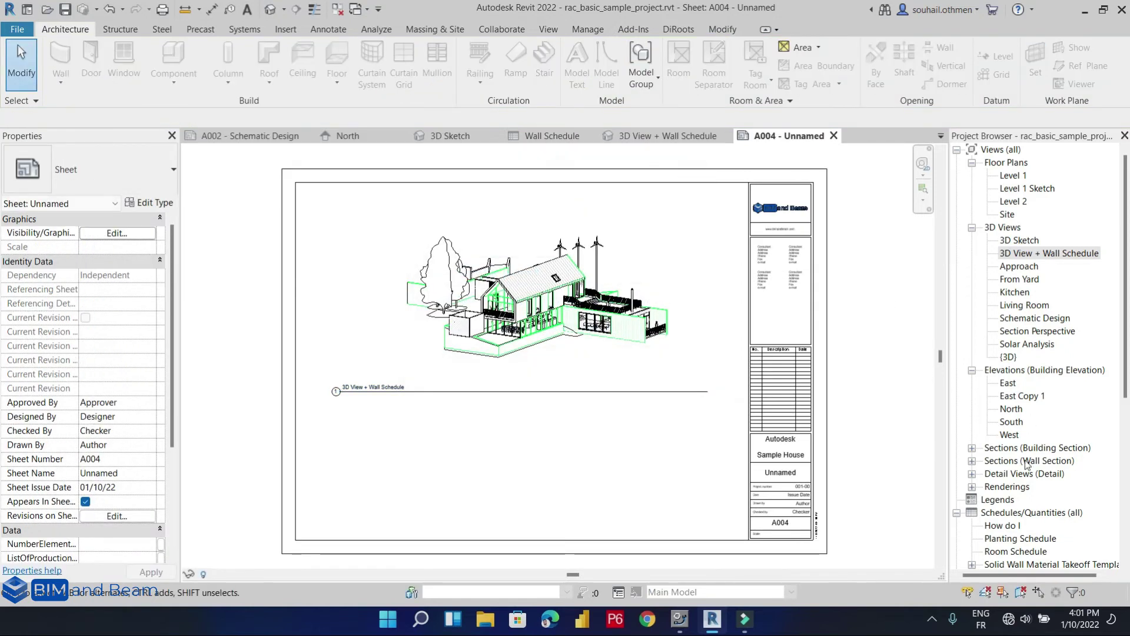
Place the Wall Schedule on sheet A004 between the 3D view and the titleblock.
scroll(980, 500, "down", 3)
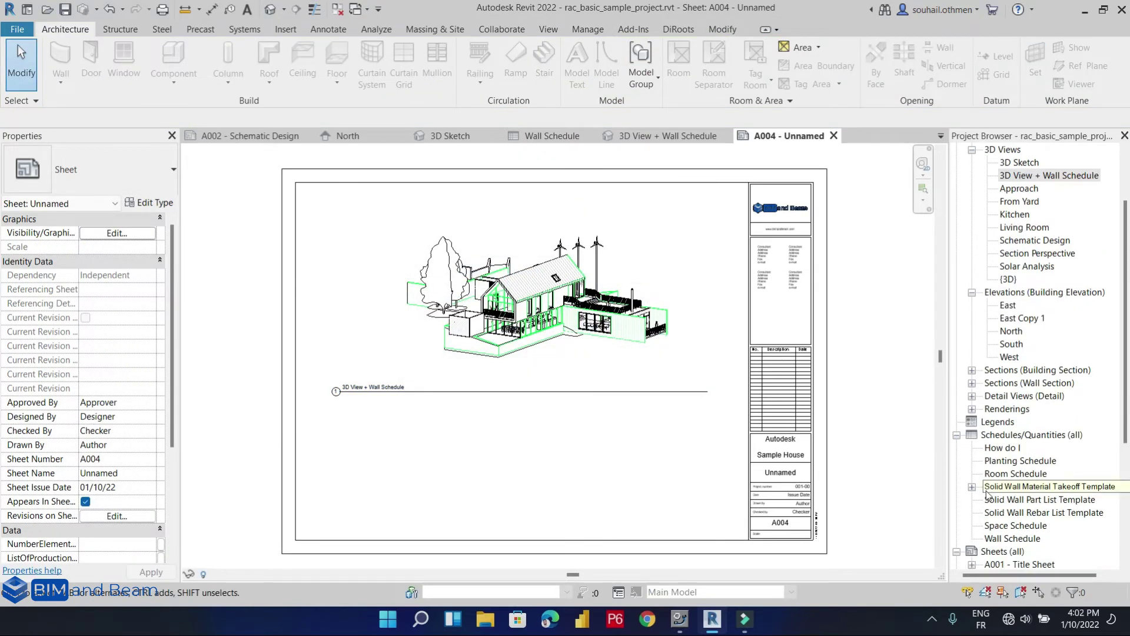
left_click_drag(1008, 539, 632, 489)
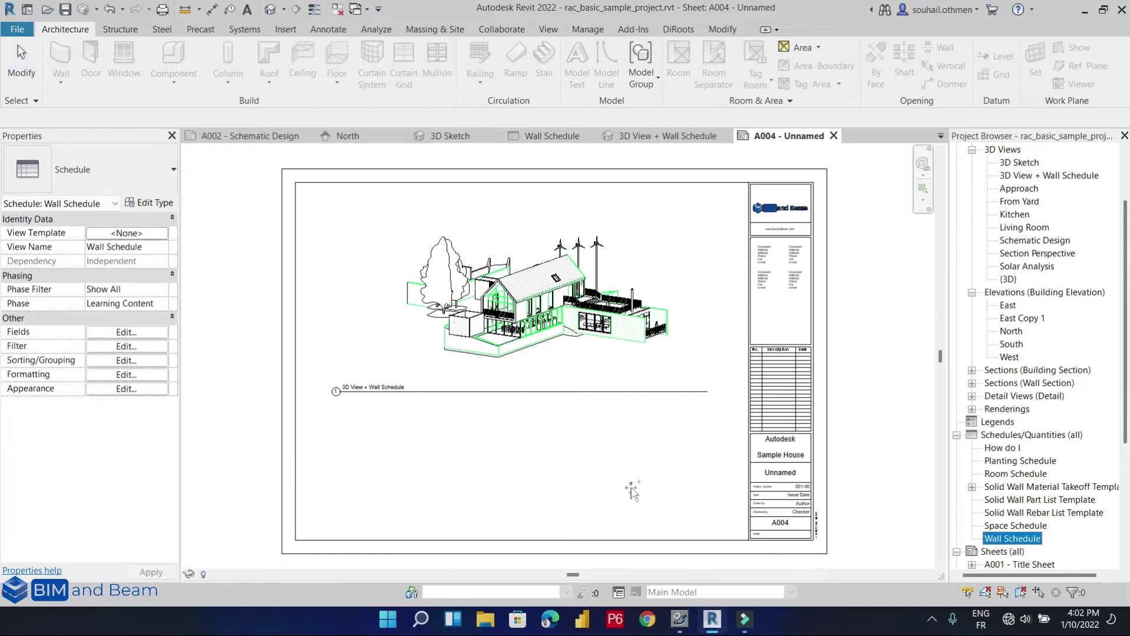
left_click_drag(475, 441, 548, 456)
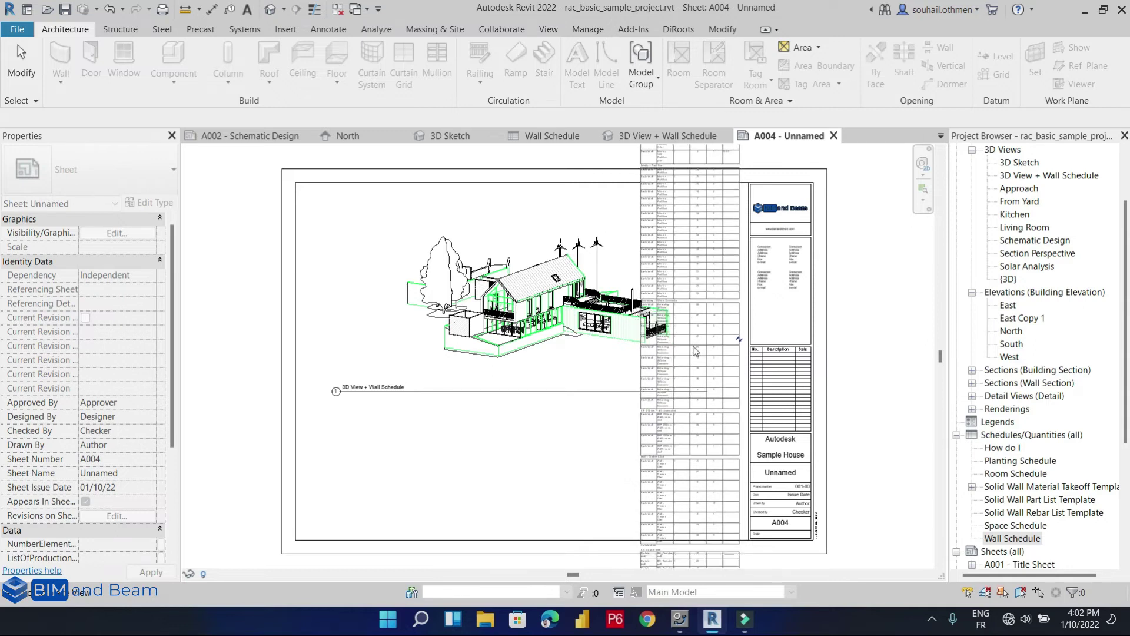
left_click(695, 333)
left_click(891, 386)
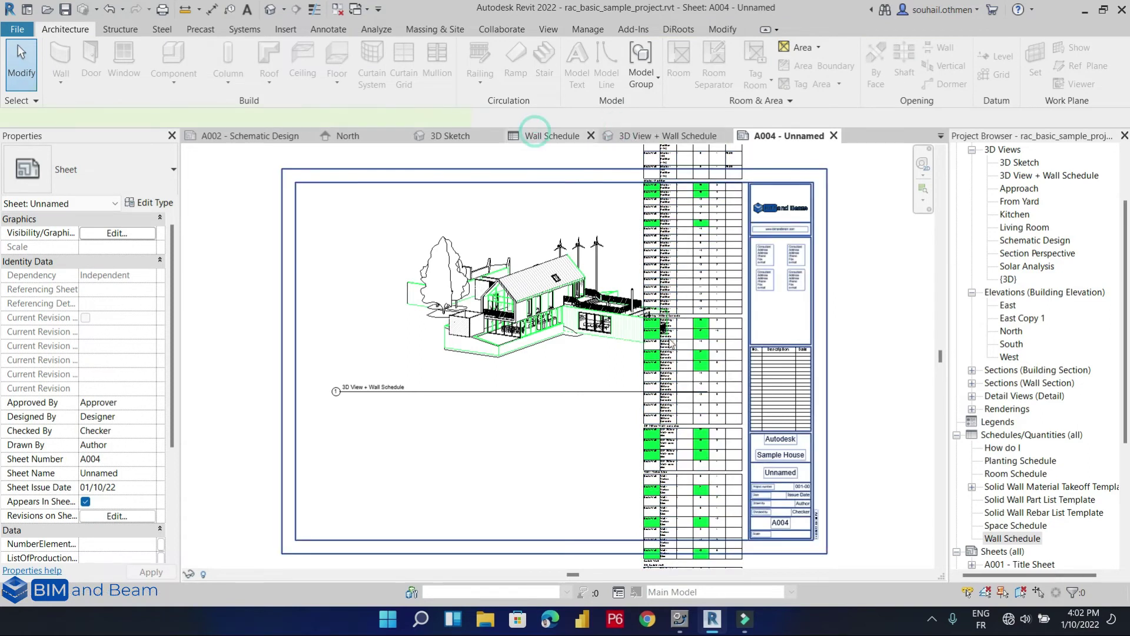
Return to the Wall Schedule and review its full list of wall rows from beginning to end.
left_click(537, 136)
scroll(523, 359, "up", 15)
scroll(471, 347, "down", 10)
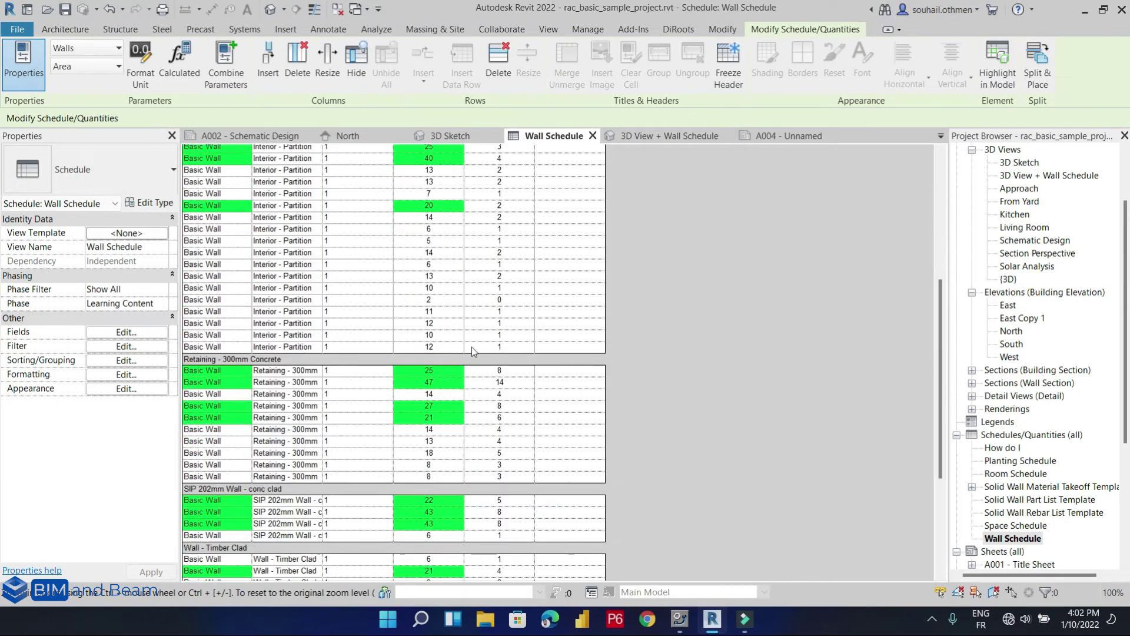
scroll(363, 501, "up", 10)
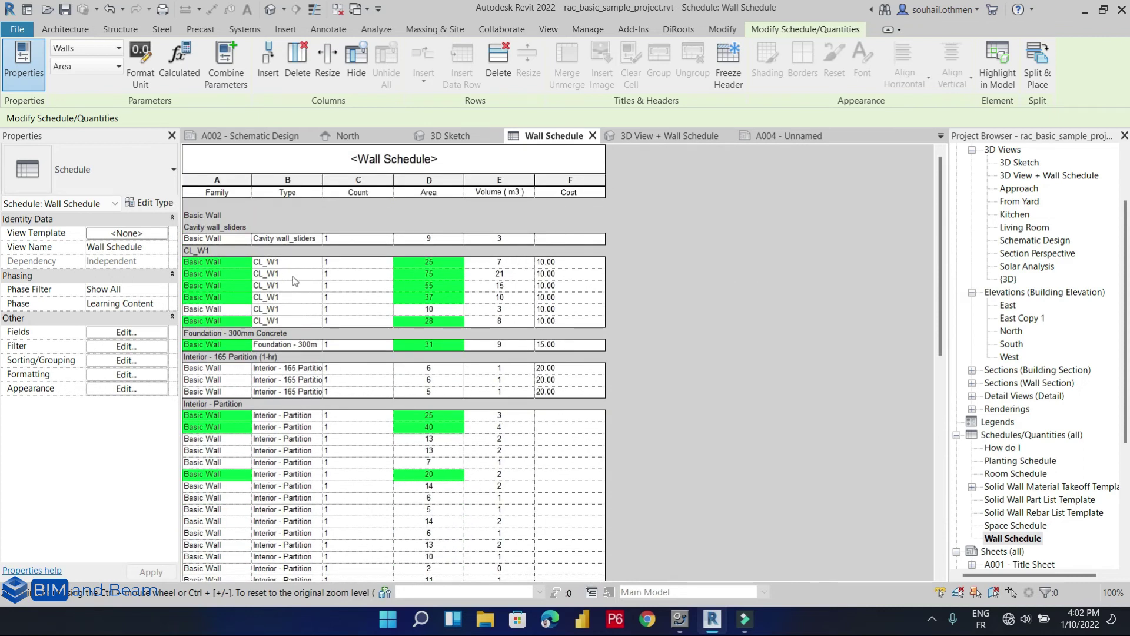
scroll(292, 277, "down", 10)
Disable itemizing every instance and enable grand totals with title, count, and totals in the Wall Schedule's sorting and grouping.
left_click(127, 358)
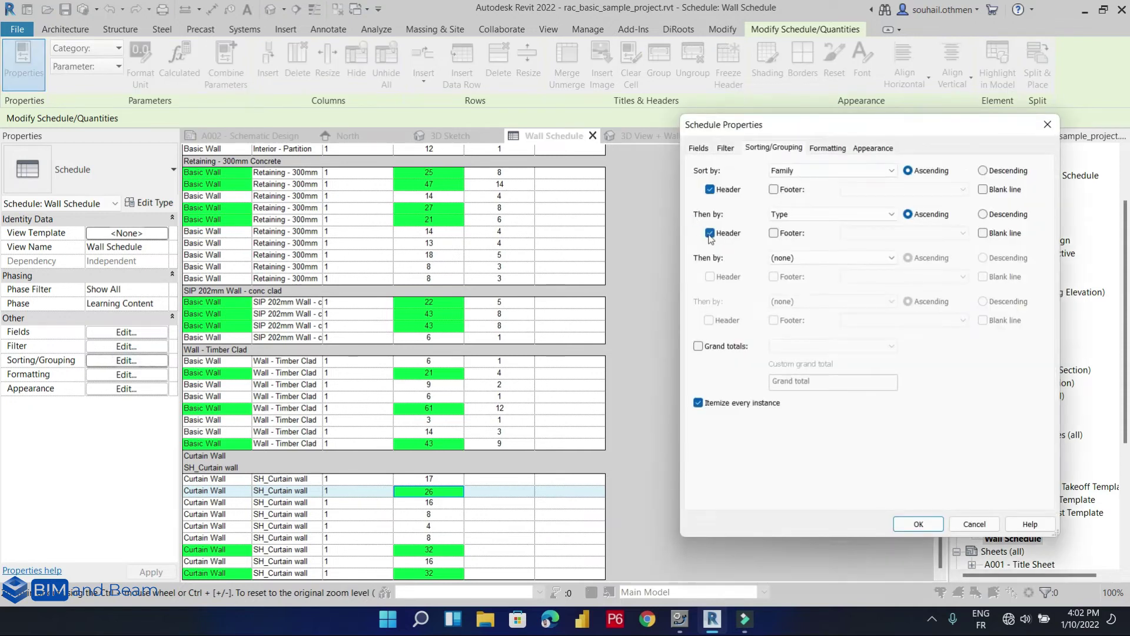
left_click(698, 403)
left_click(698, 346)
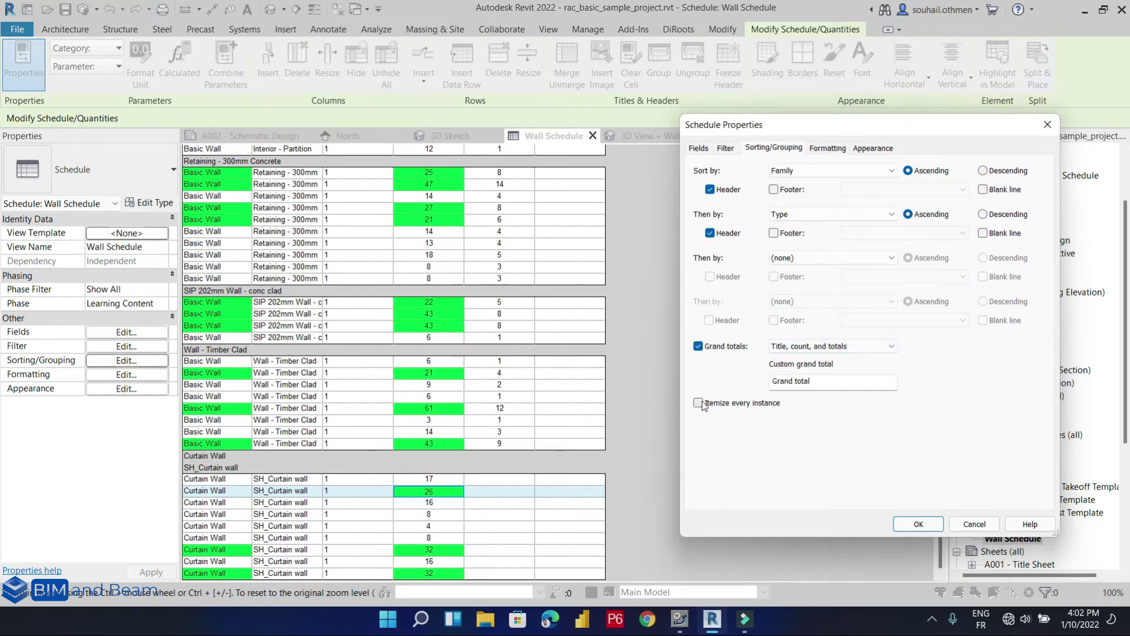
left_click(918, 523)
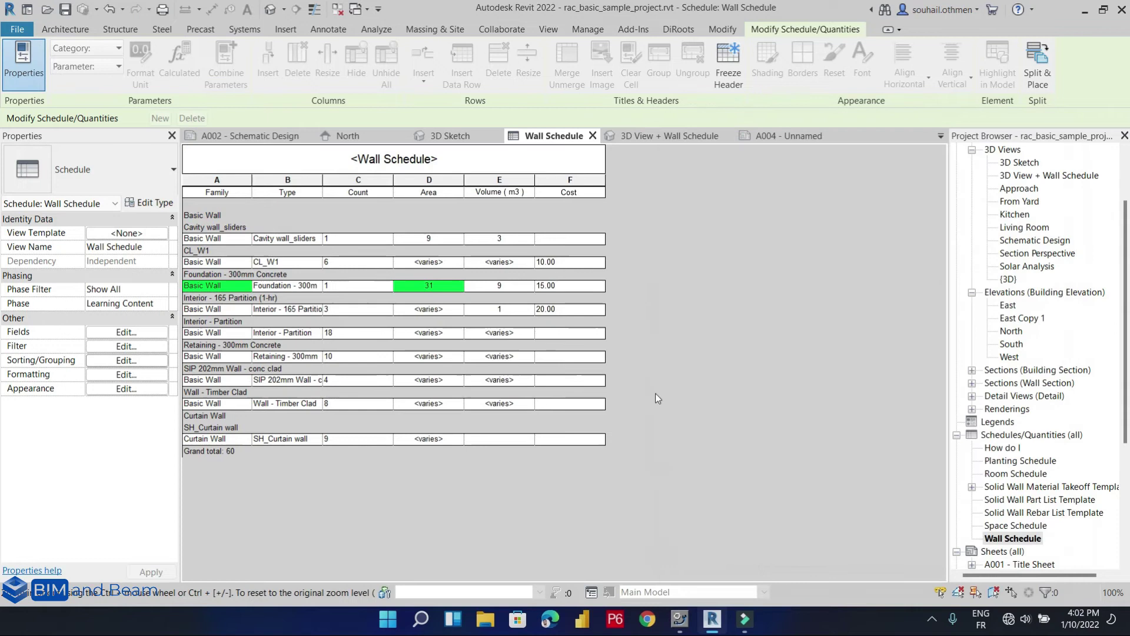
Disable grand totals and enable itemizing every instance in the Wall Schedule's sorting and grouping.
left_click(124, 361)
left_click(699, 346)
left_click(699, 403)
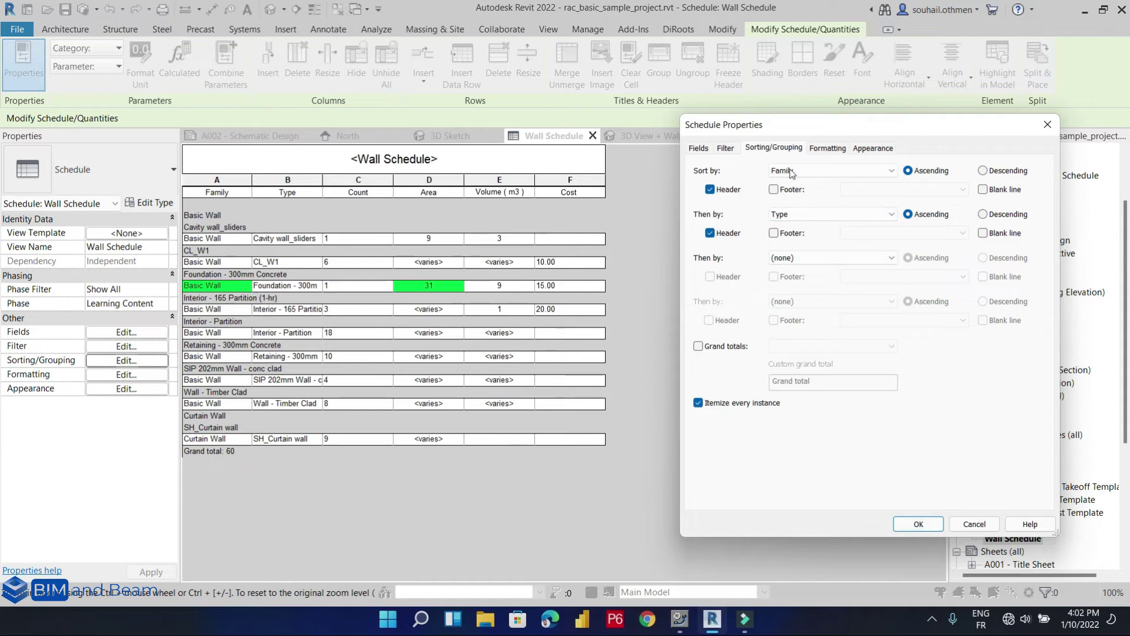
Filter the Wall Schedule to show only walls whose Area is greater than or equal to 20.
left_click(828, 148)
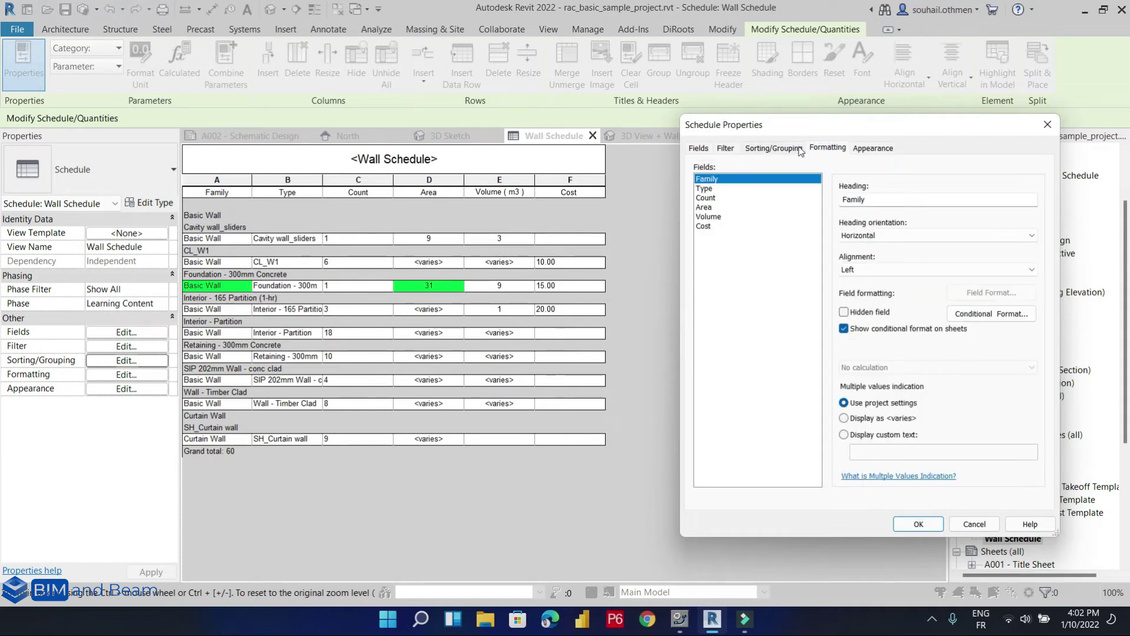
left_click(801, 149)
left_click(725, 148)
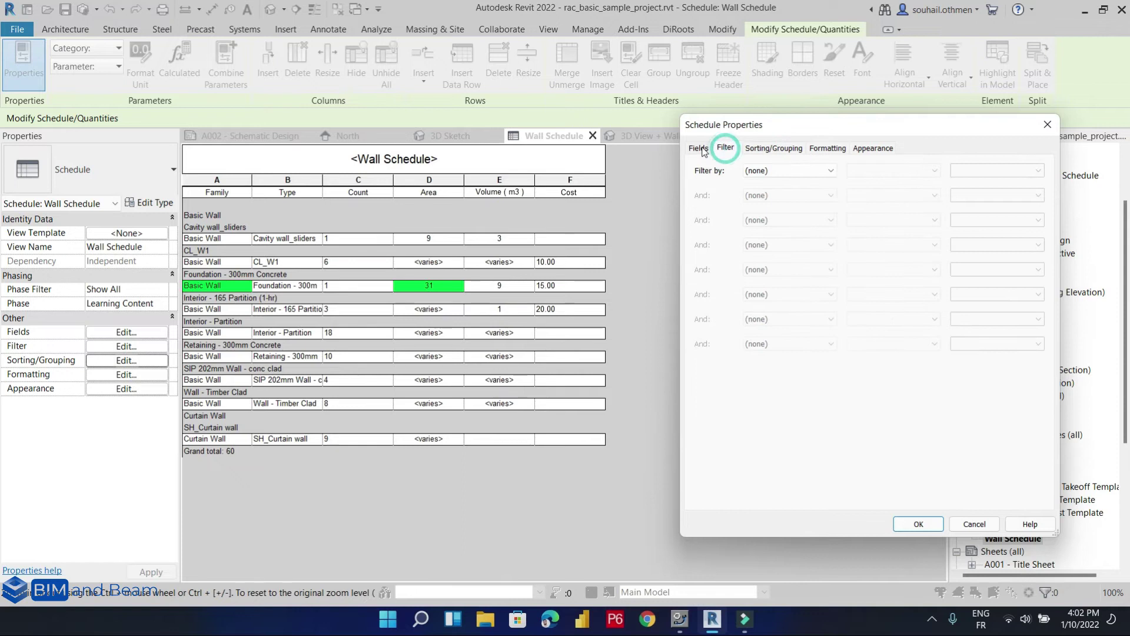
left_click(698, 149)
left_click(725, 148)
left_click(780, 171)
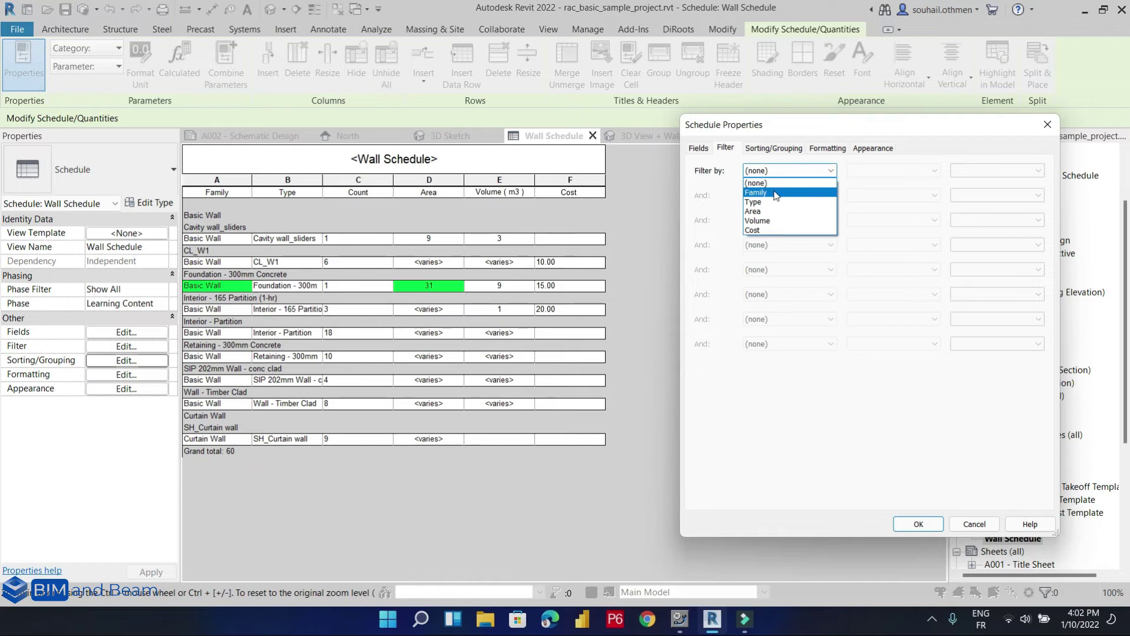
left_click(772, 212)
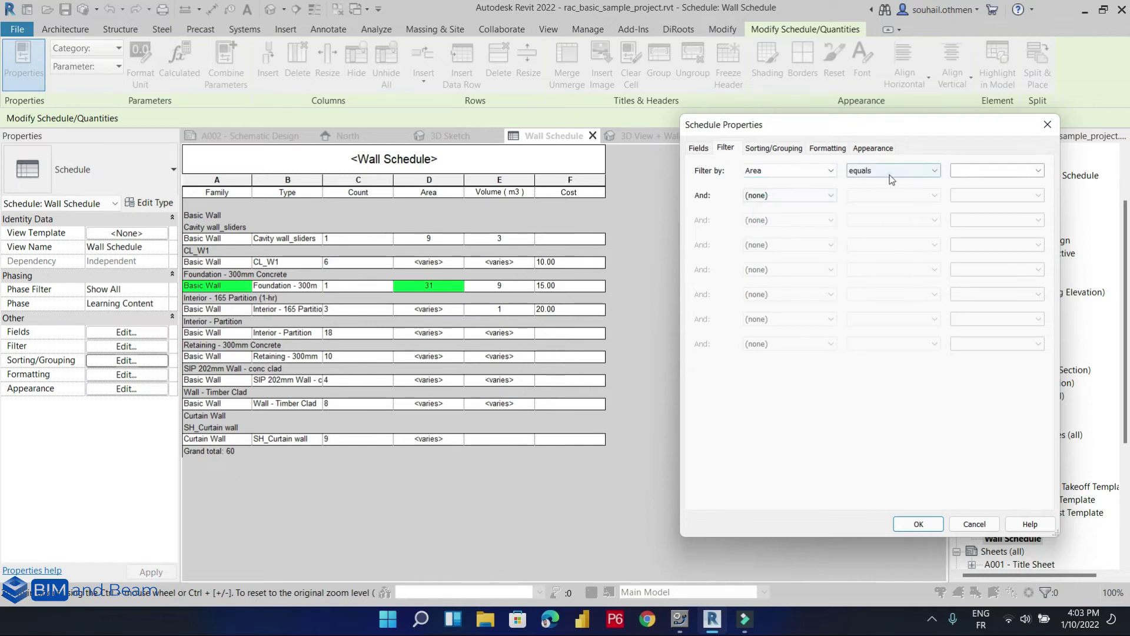
left_click(891, 171)
left_click(895, 212)
left_click(966, 171)
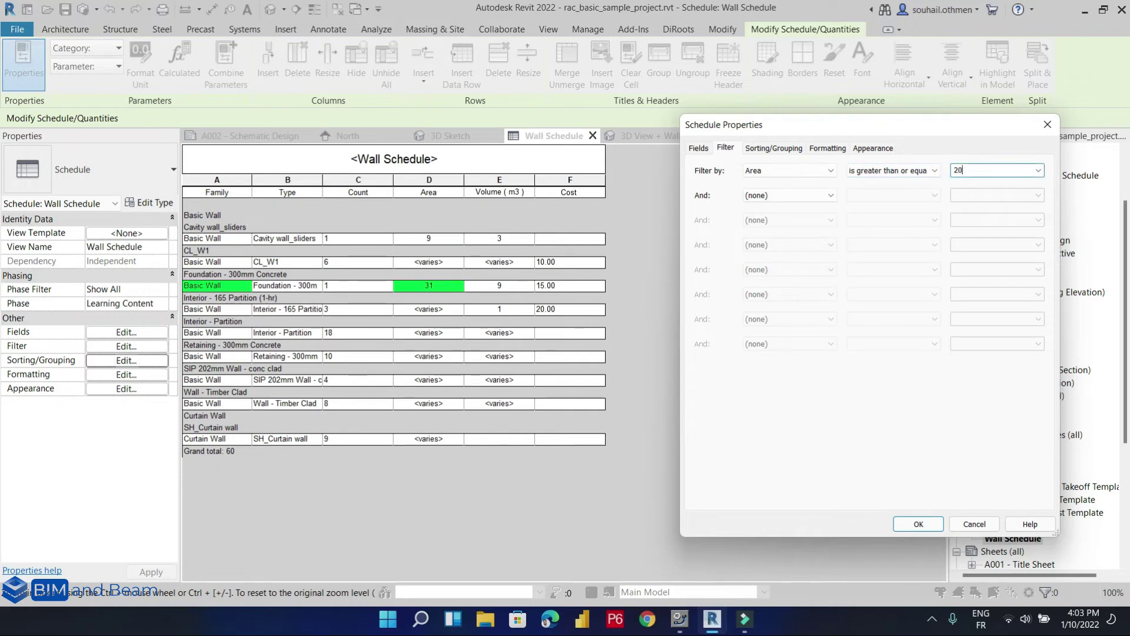
left_click(918, 524)
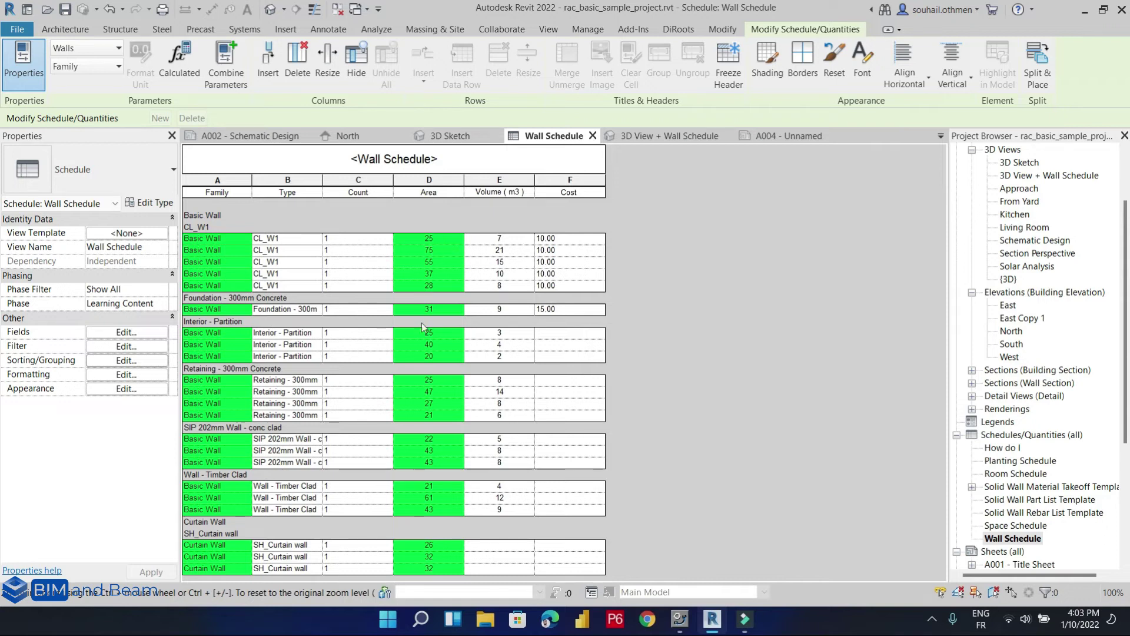
Move the 3D view viewport on sheet A004 toward the sheet's left border, away from the Wall Schedule.
left_click(782, 136)
scroll(863, 299, "down", 3)
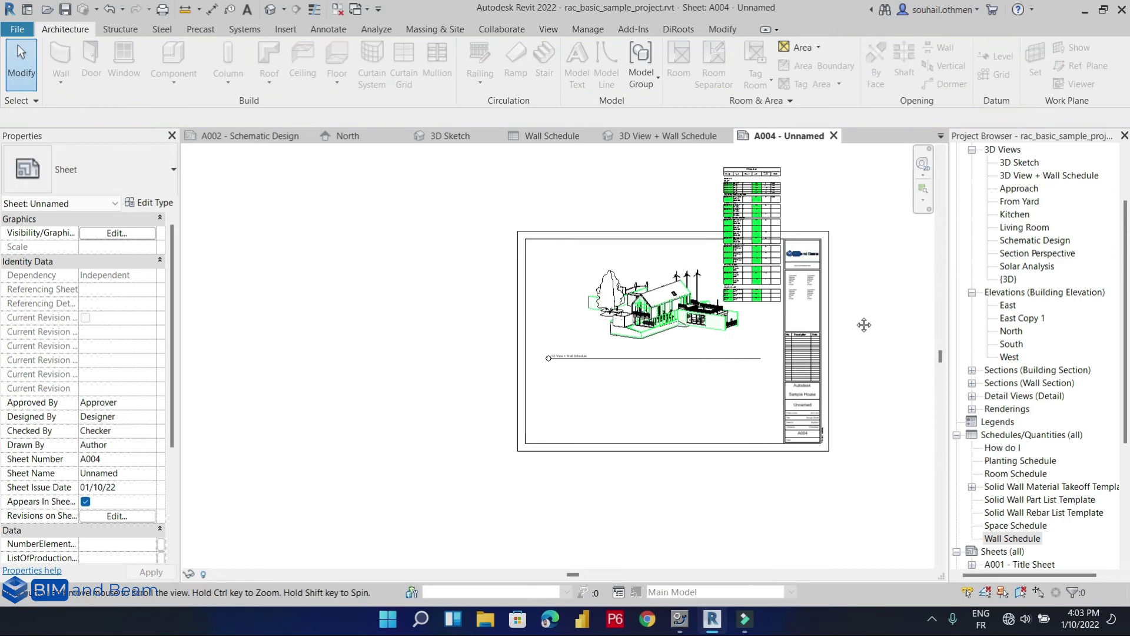
left_click(633, 347)
left_click_drag(634, 348, 609, 348)
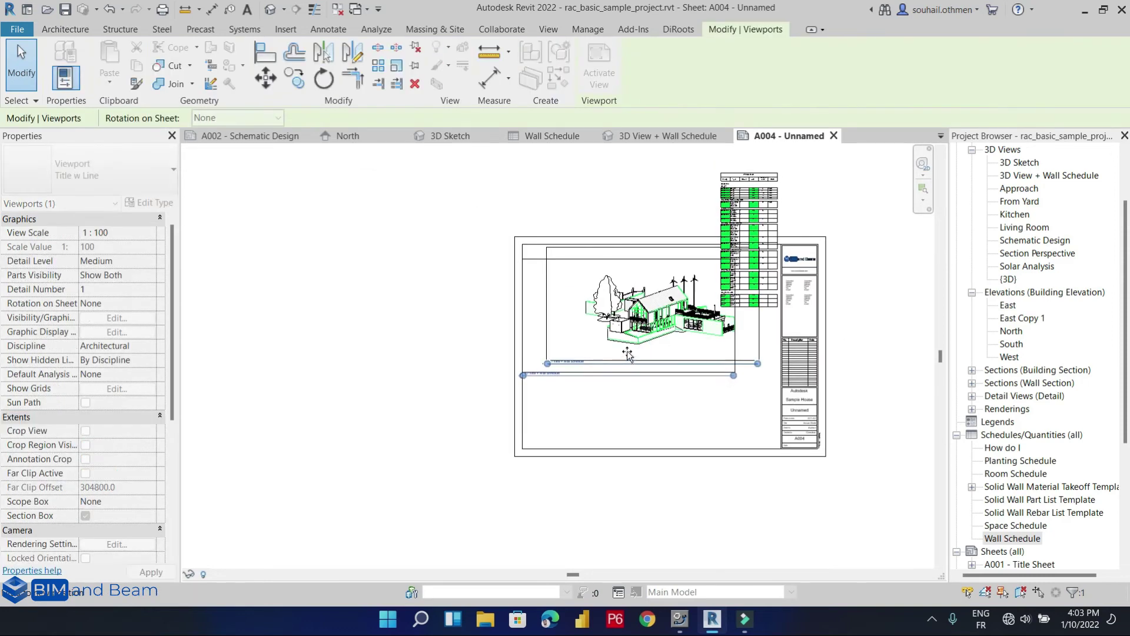
left_click(800, 277)
left_click_drag(765, 227, 764, 265)
key("Escape")
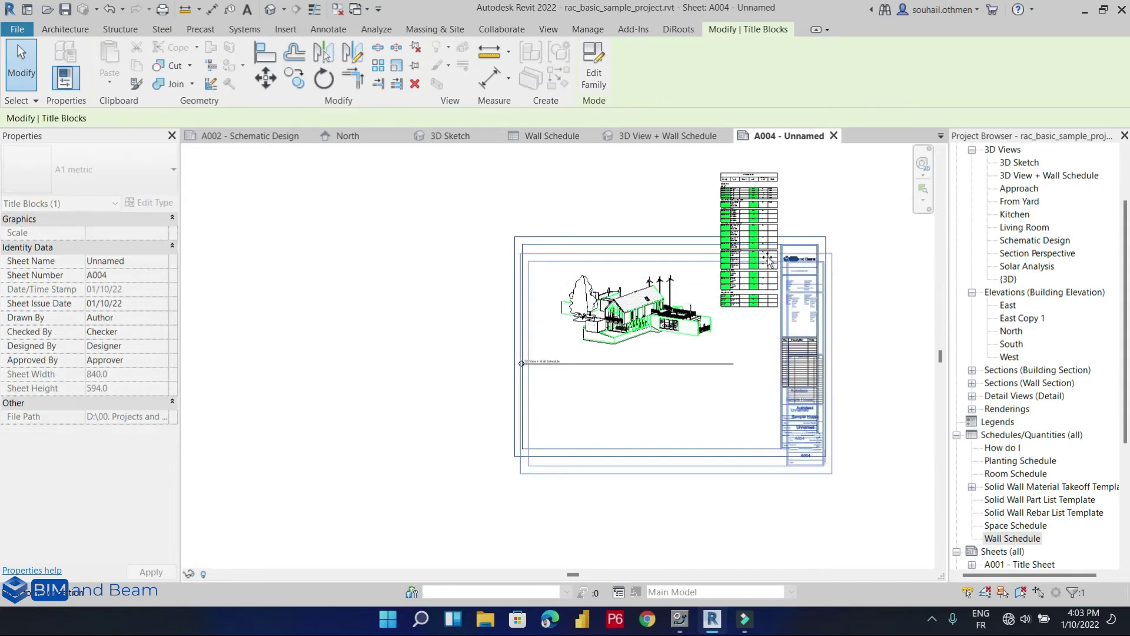
key("Escape")
Move the Wall Schedule down on sheet A004 so it fits inside the titleblock border beside the 3D view.
left_click_drag(761, 203, 758, 313)
key("Escape")
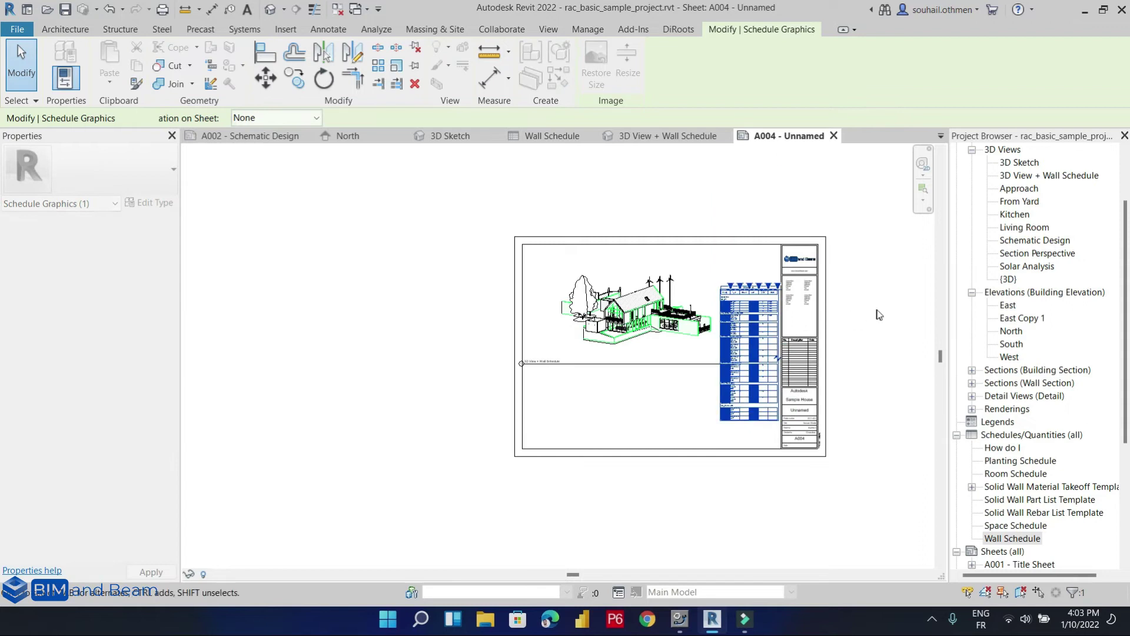
left_click(875, 310)
Shorten the 3D view's title line at both ends so it clears the Wall Schedule and the sheet's left border.
scroll(725, 346, "up", 6)
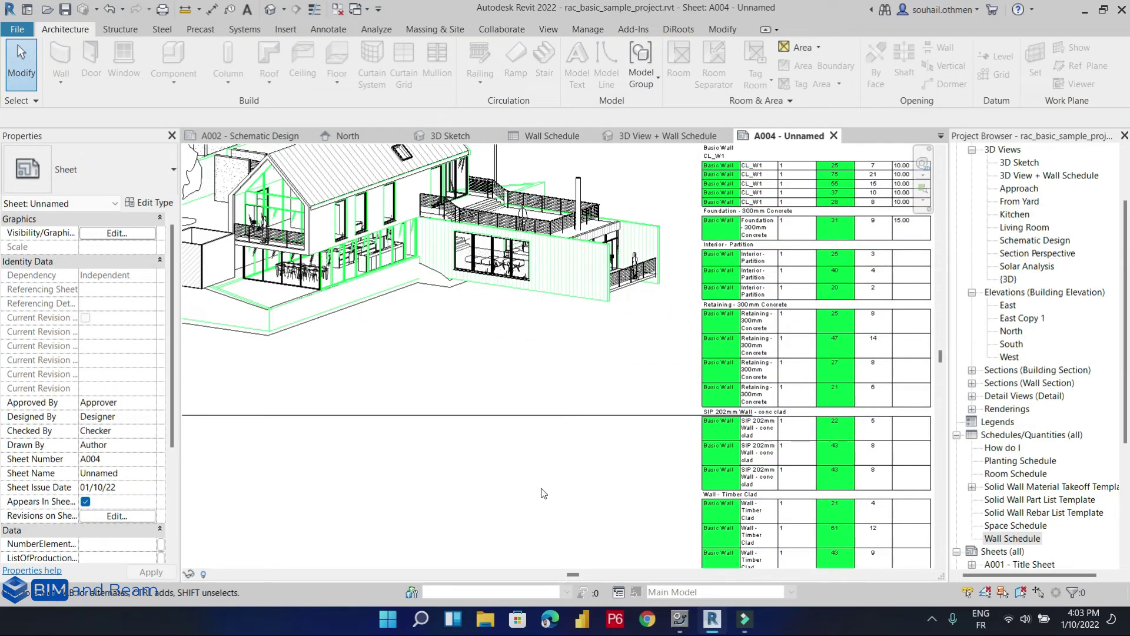
scroll(531, 434, "down", 5)
scroll(529, 432, "up", 5)
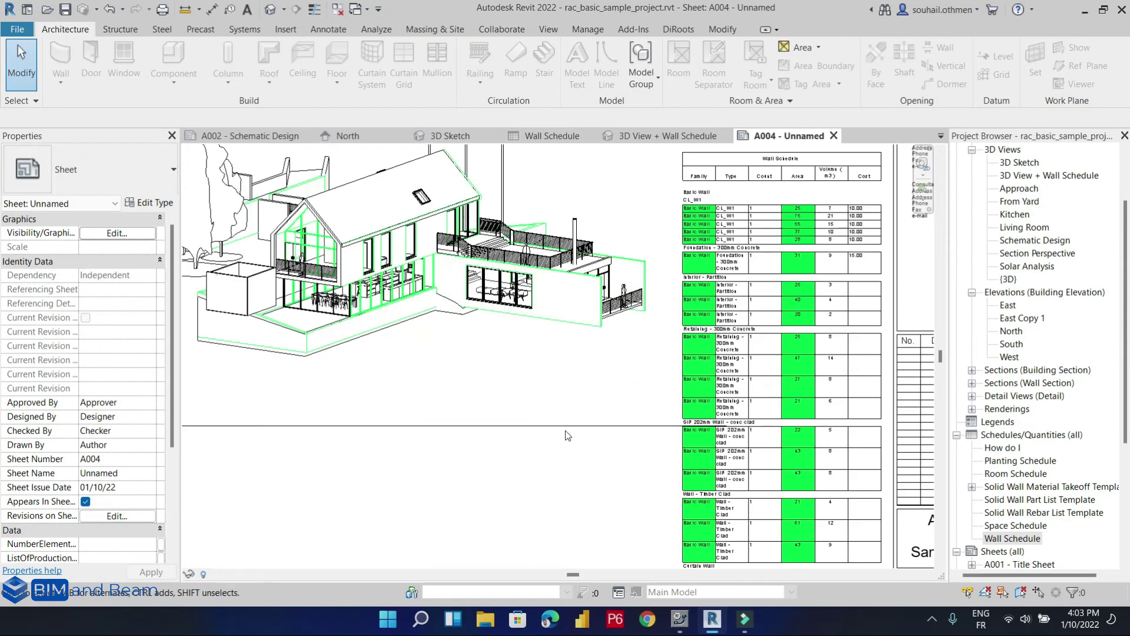
left_click(565, 431)
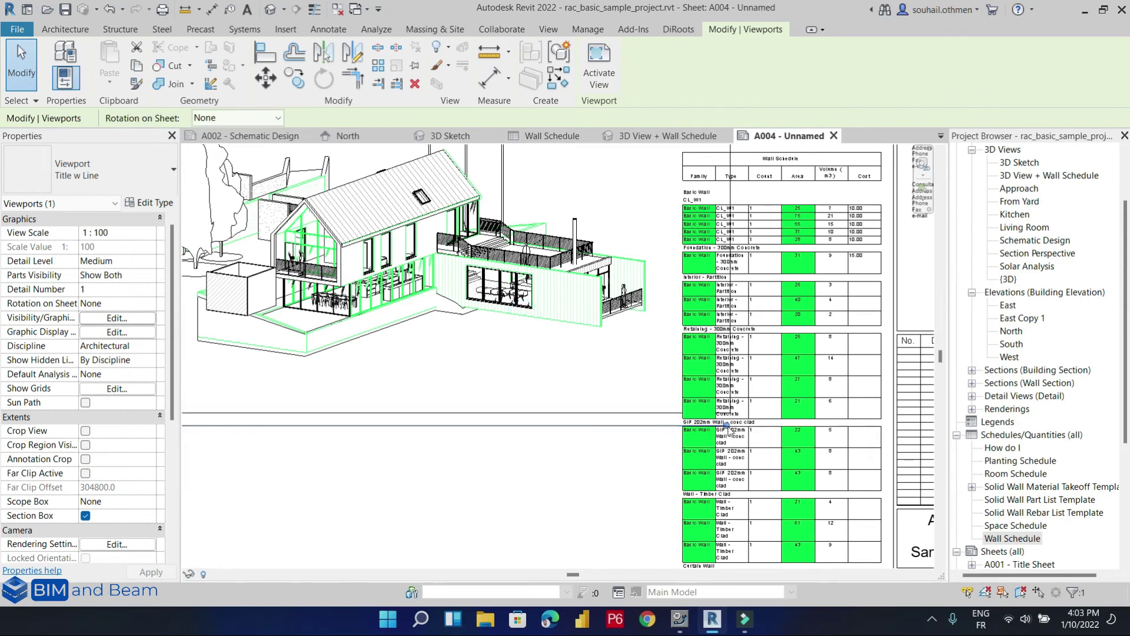
left_click(674, 433)
scroll(610, 488, "down", 1)
scroll(610, 487, "down", 2)
left_click(345, 434)
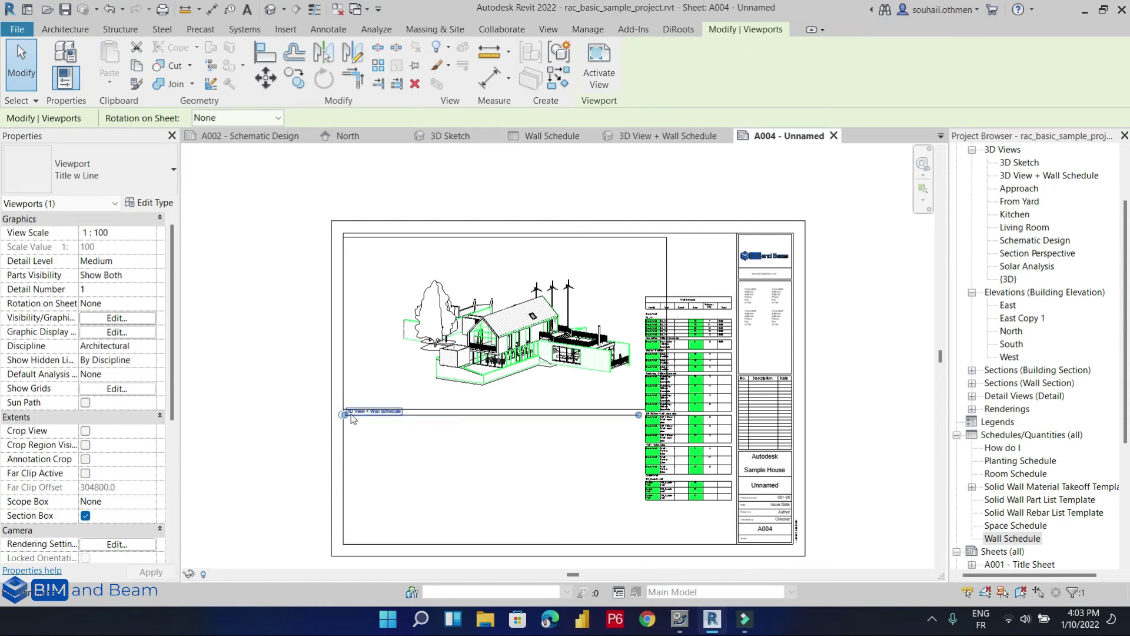
scroll(352, 416, "up", 5)
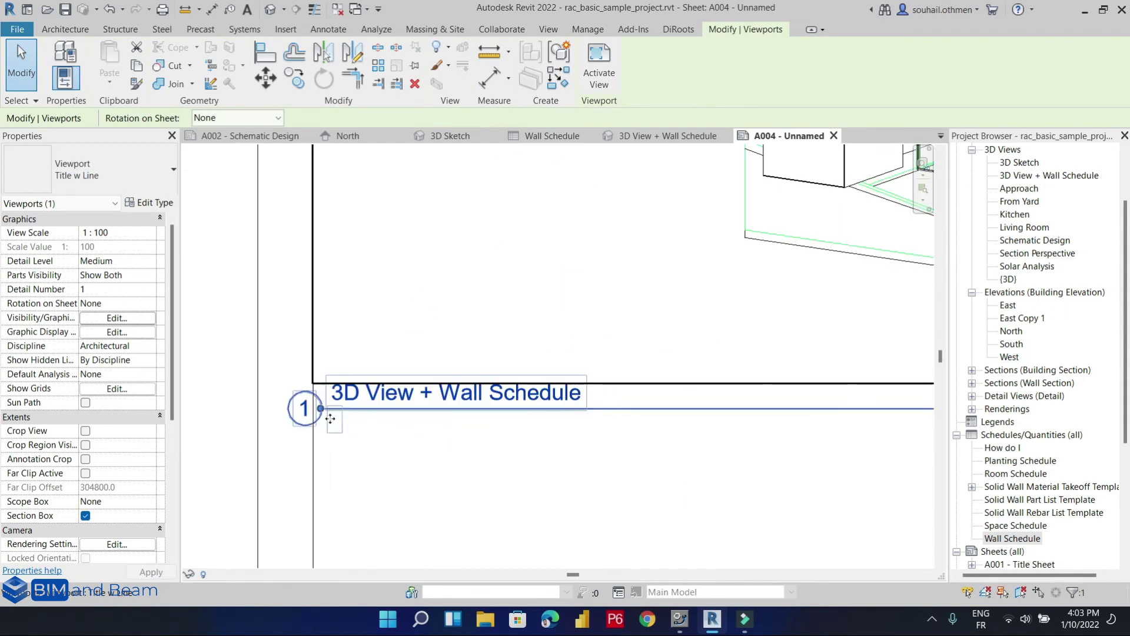
left_click(396, 464)
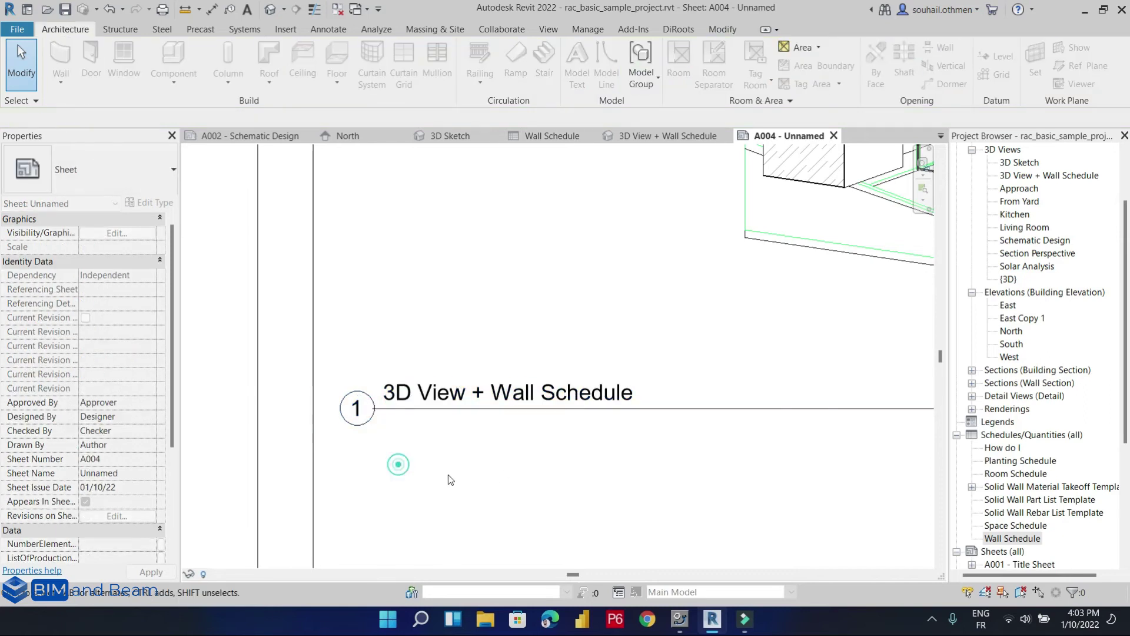
Examine the layout of sheet A004, comparing the green walls in the 3D view with the filtered Wall Schedule.
scroll(362, 368, "down", 5)
scroll(526, 457, "down", 3)
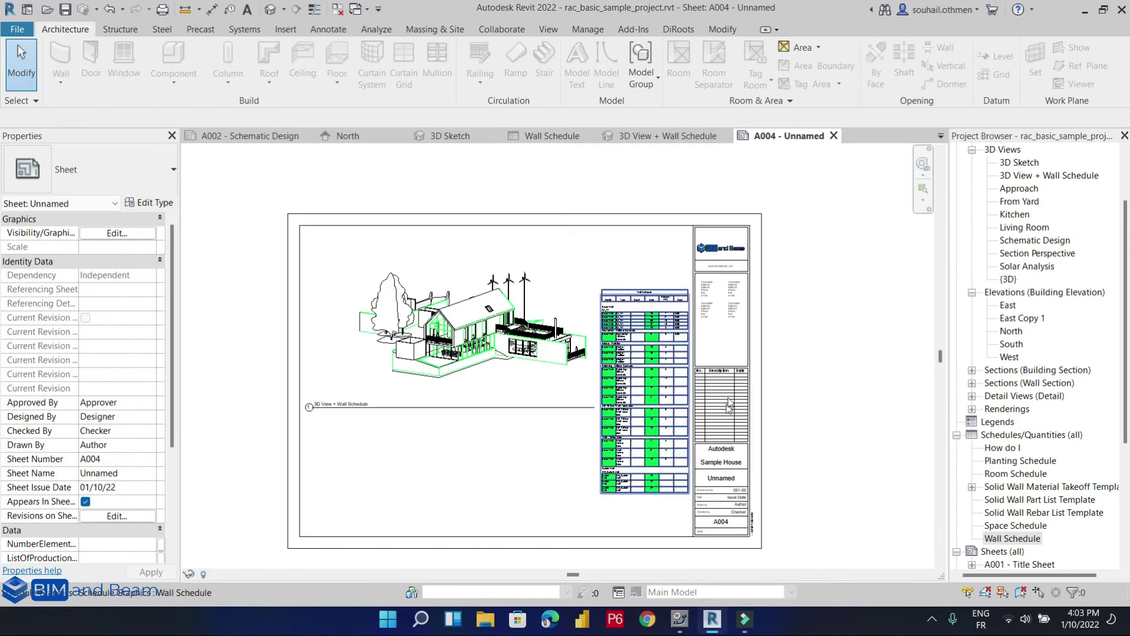
scroll(500, 337, "up", 5)
scroll(583, 376, "down", 2)
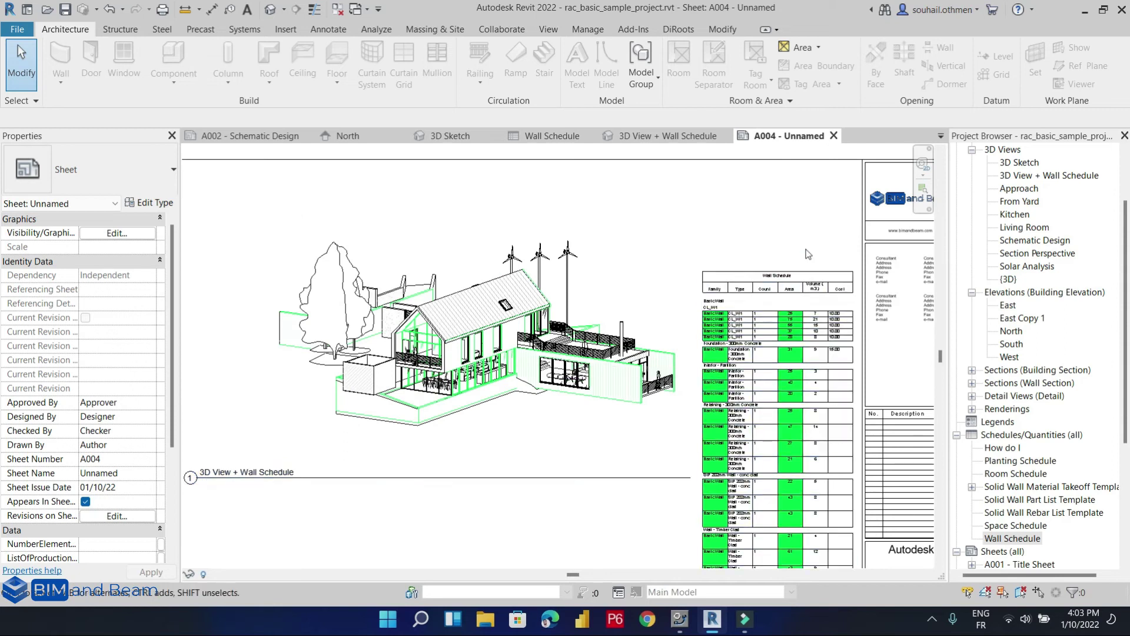
scroll(765, 259, "up", 4)
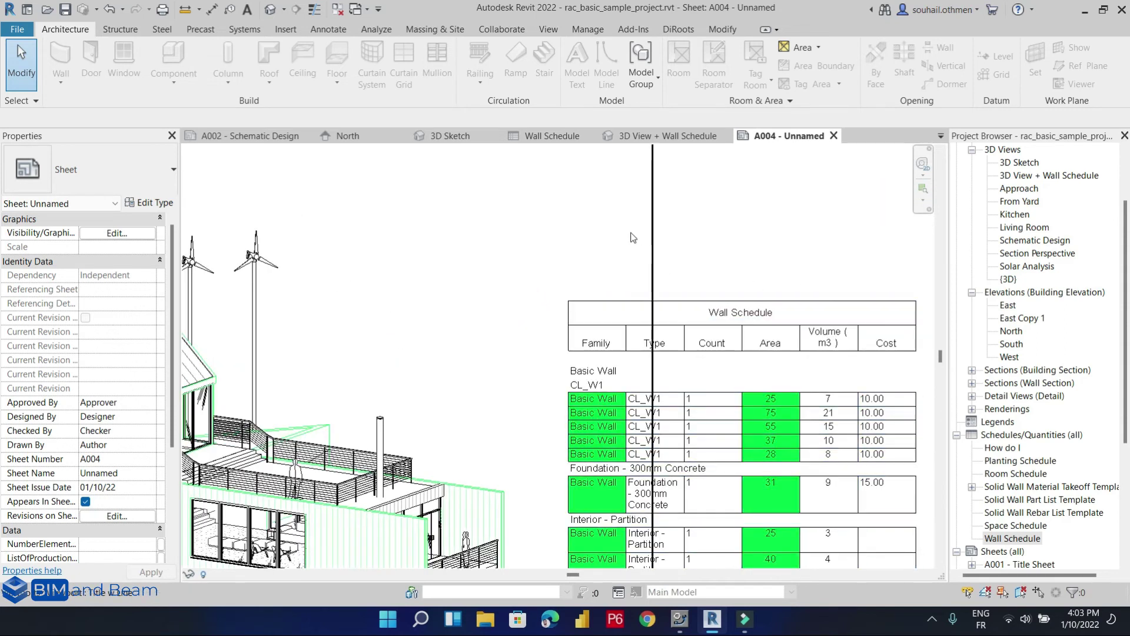
scroll(723, 312, "down", 2)
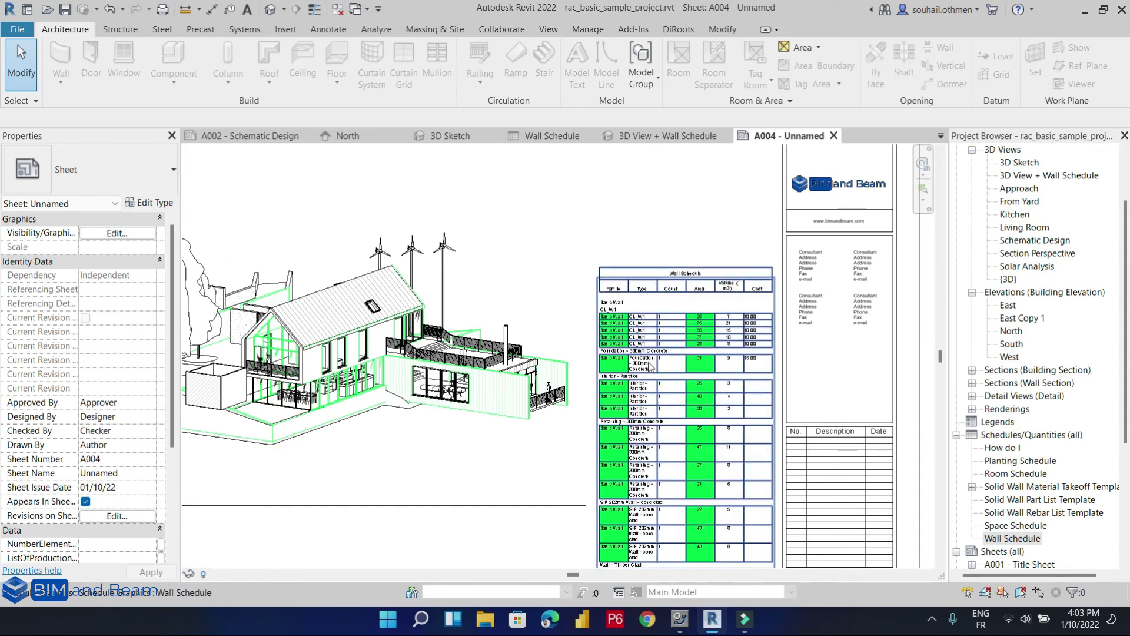
scroll(659, 264, "down", 3)
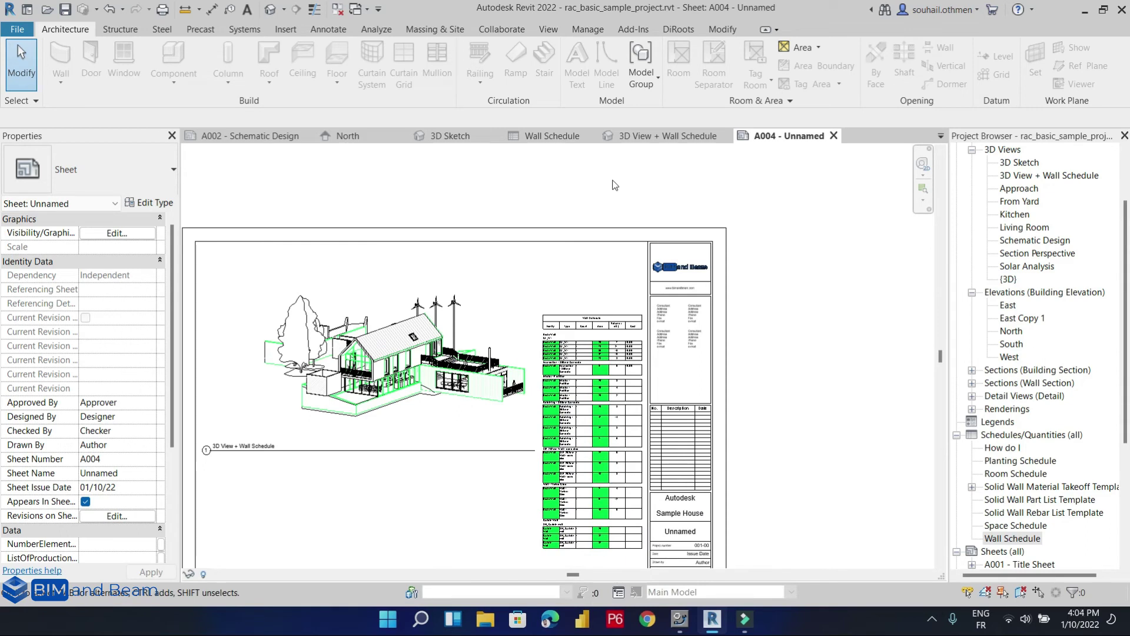
Open the Wall Schedule from the sheet and format its title in Bell MT, bold and italic, with a 4 mm font size.
double_click(593, 370)
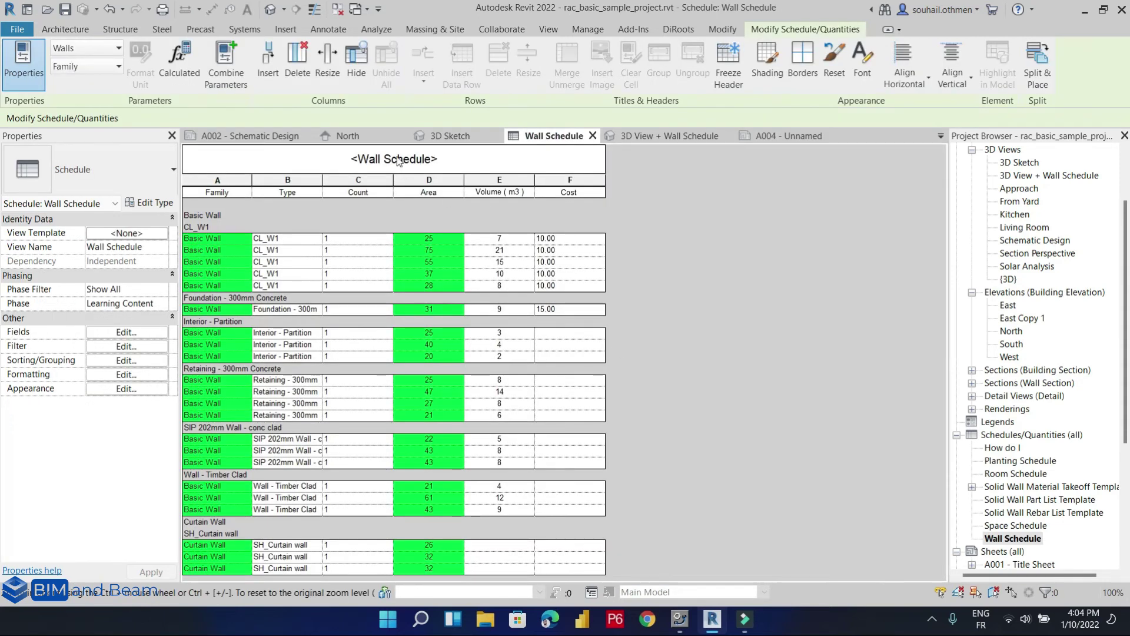
left_click(397, 159)
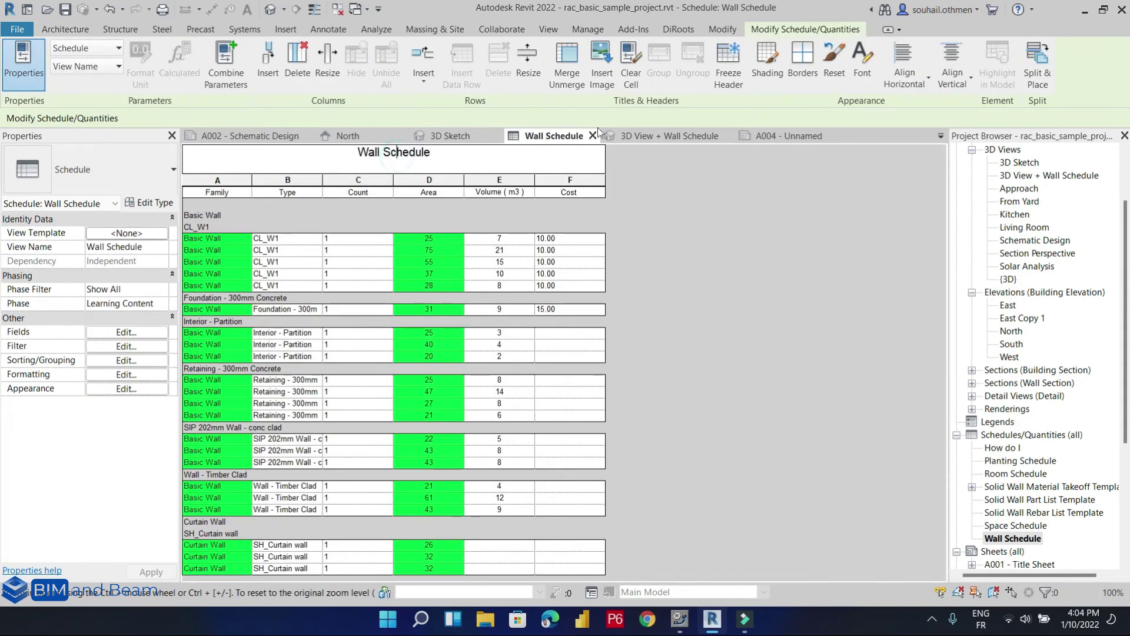
left_click(858, 66)
left_click(546, 239)
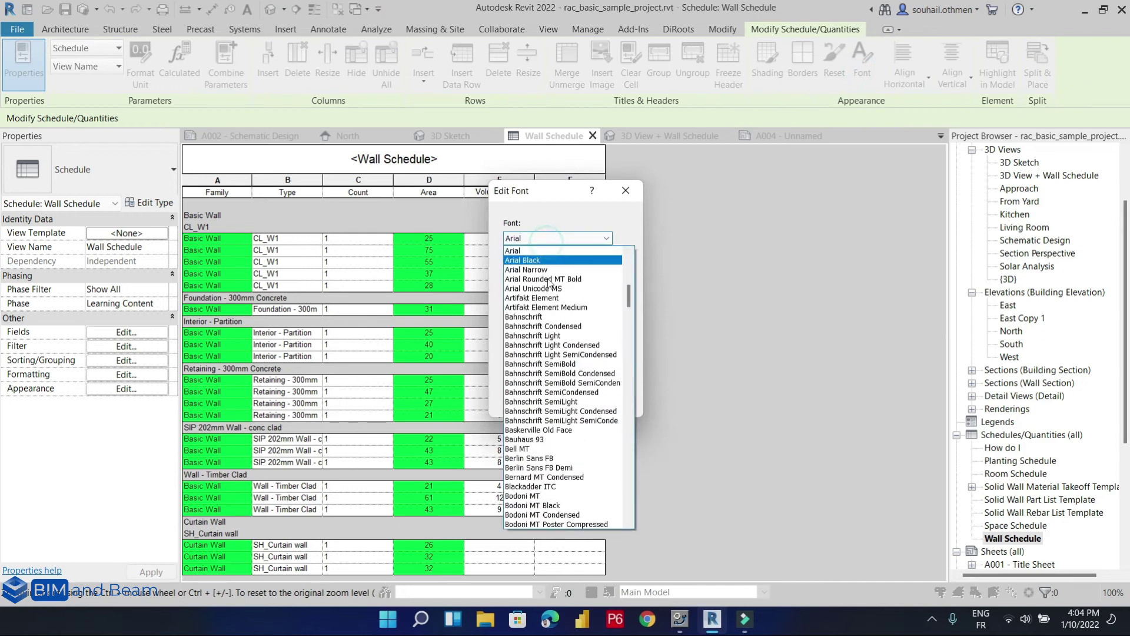
left_click(537, 448)
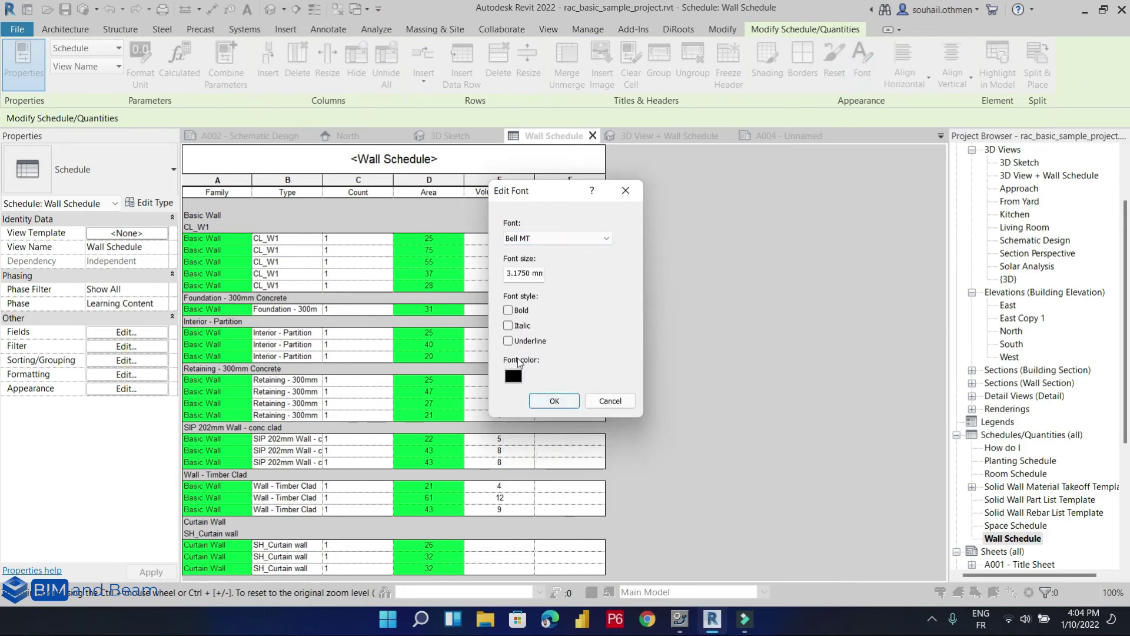
left_click(508, 311)
left_click(508, 325)
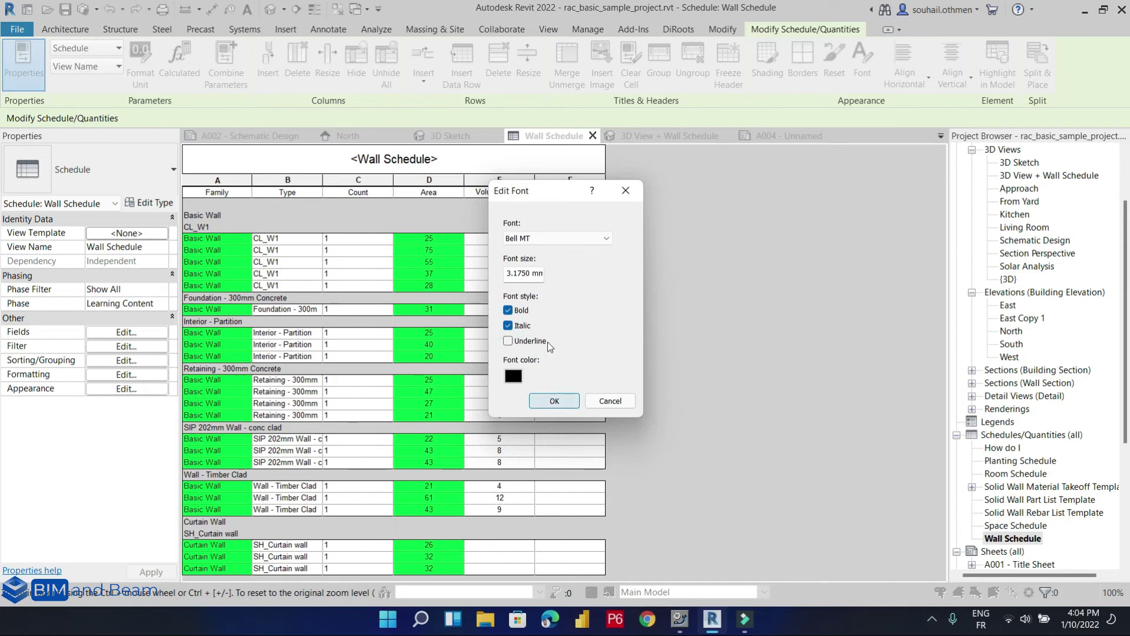
left_click_drag(527, 273, 493, 273)
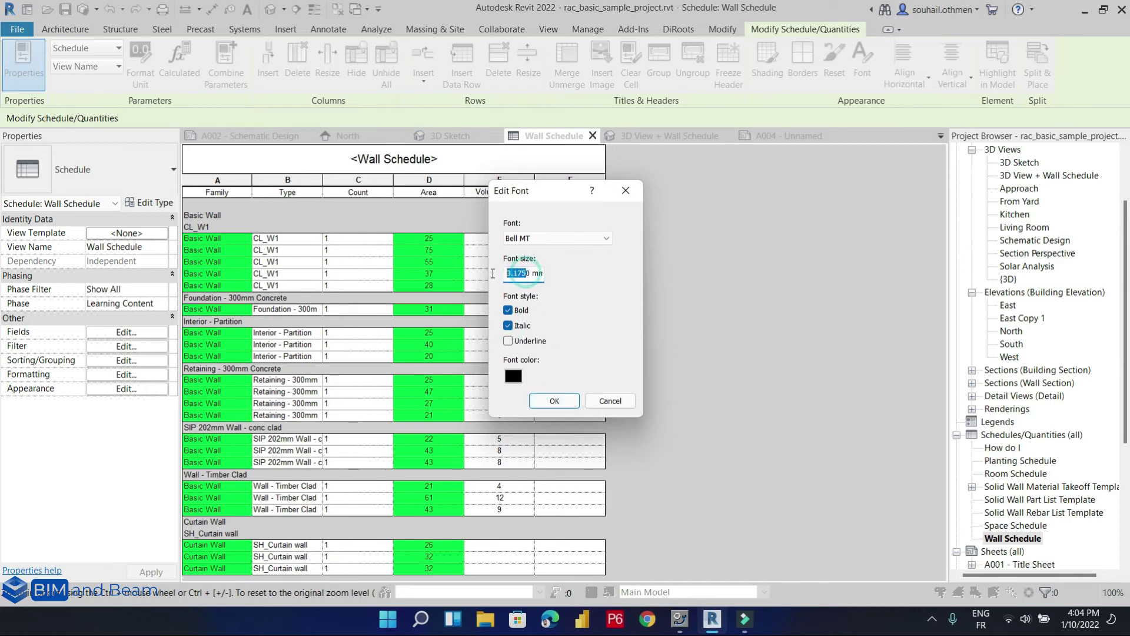
type("4")
left_click(556, 400)
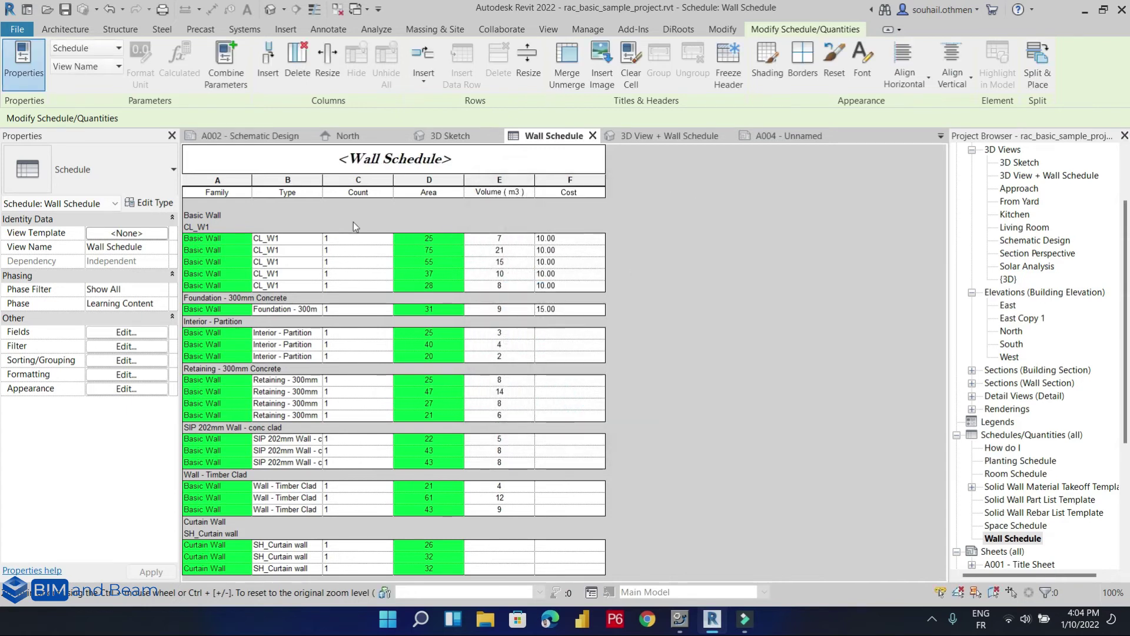
left_click(210, 194)
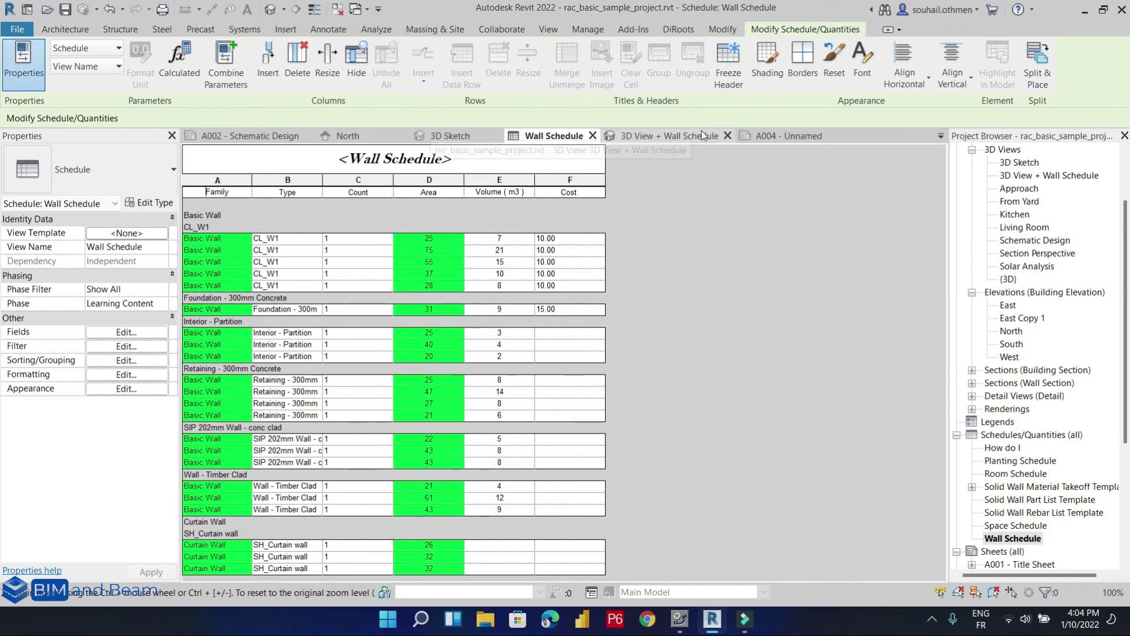
Check the schedule's title formatting on sheet A004, and revisit the 3D View + Wall Schedule view and the Wall Schedule.
left_click(783, 136)
scroll(609, 321, "up", 5)
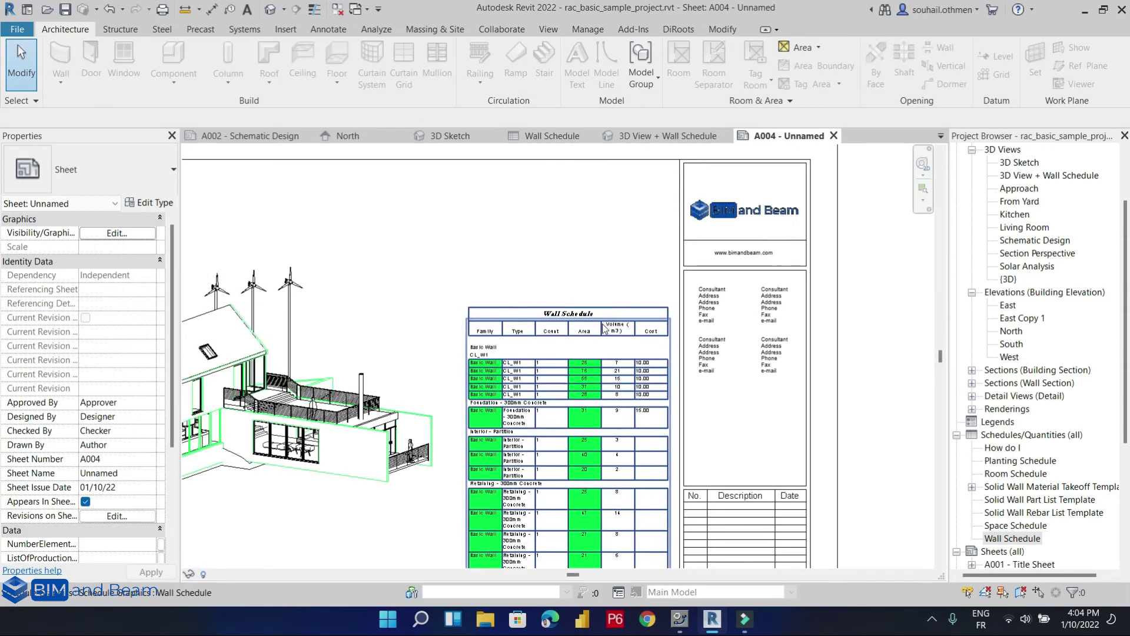
scroll(611, 248, "down", 3)
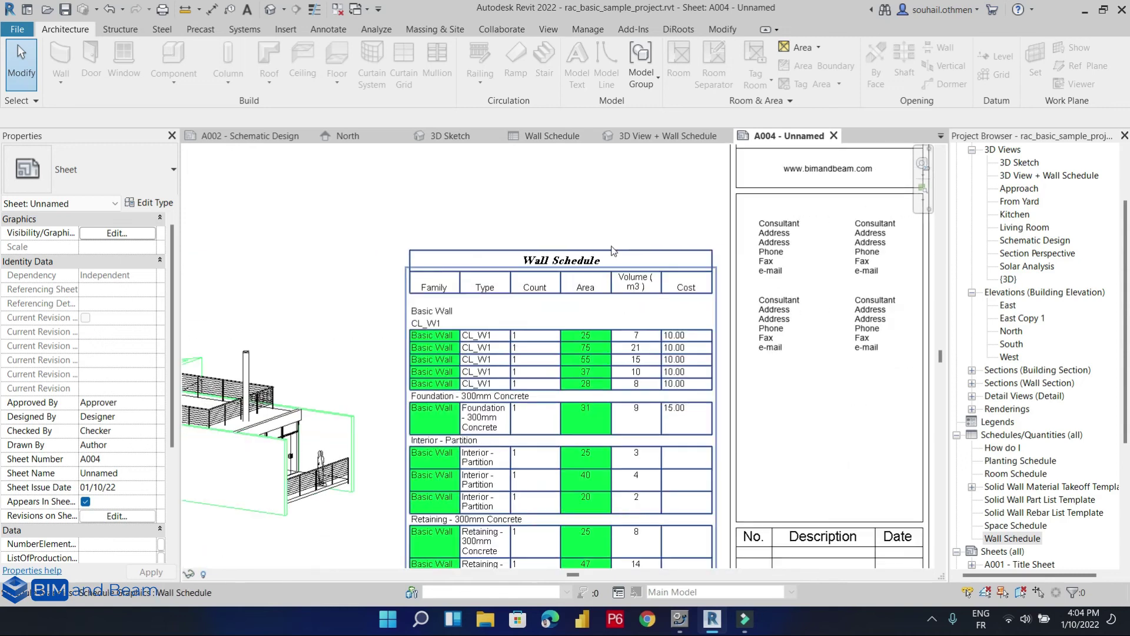
scroll(688, 329, "down", 2)
scroll(518, 349, "up", 2)
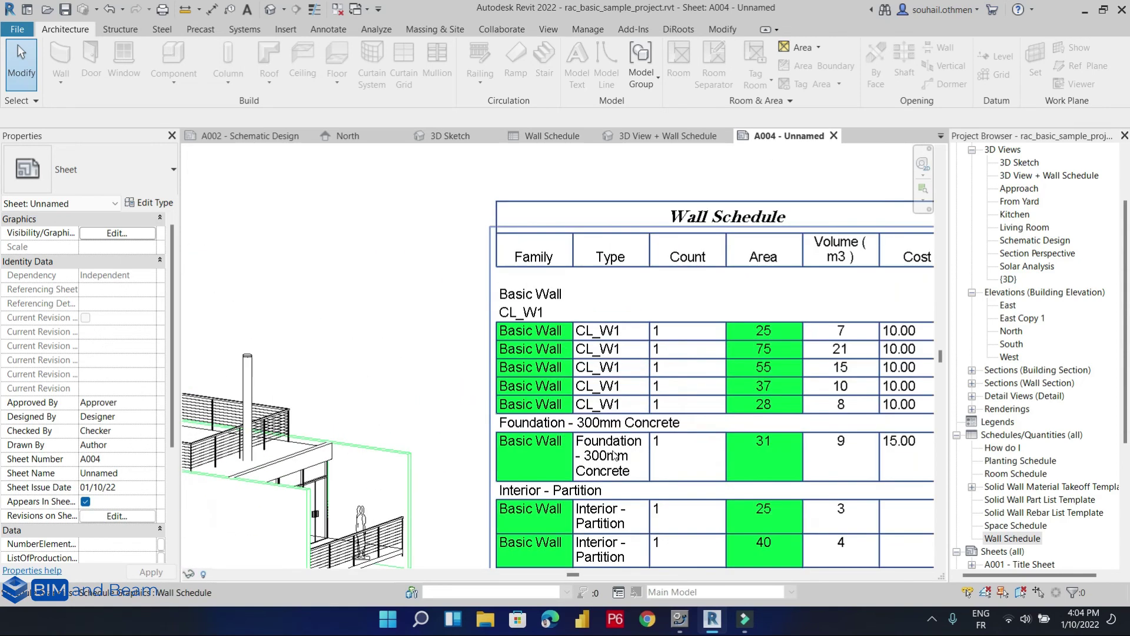
scroll(673, 365, "down", 3)
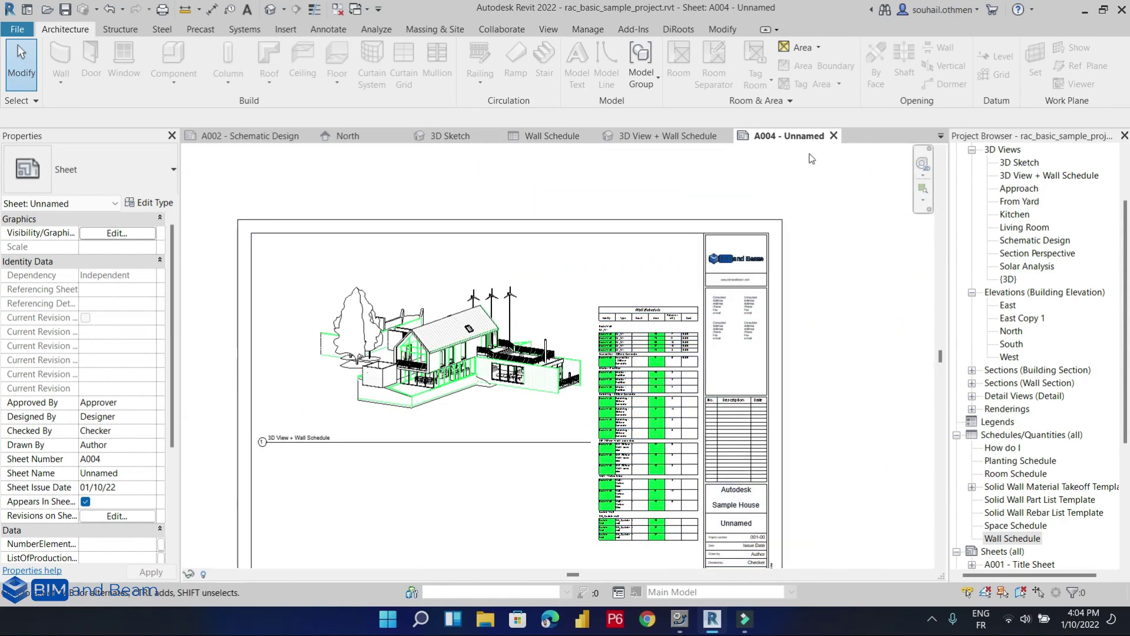
left_click(649, 138)
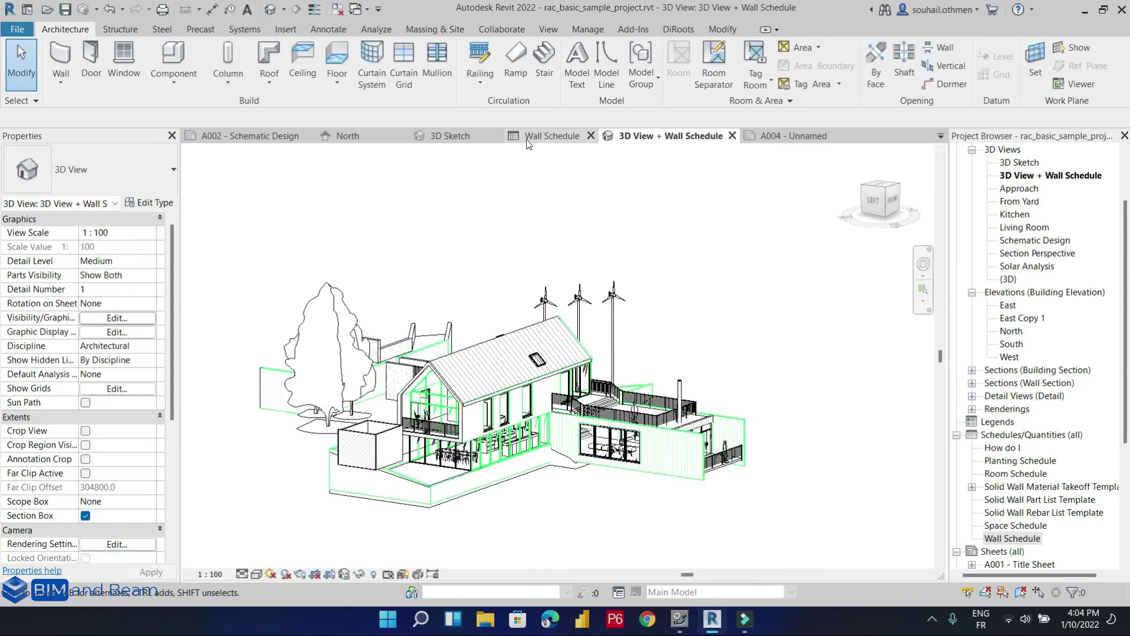
left_click(527, 137)
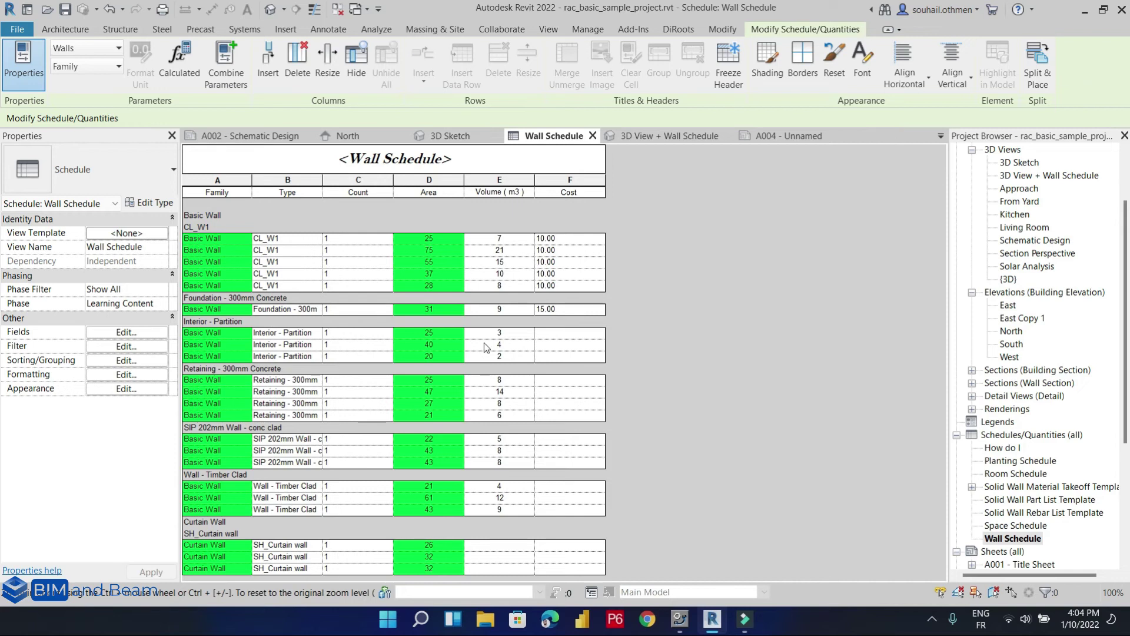
Start DiRoots SheetLink and select the Wall Schedule from the whole model's schedules.
left_click(680, 30)
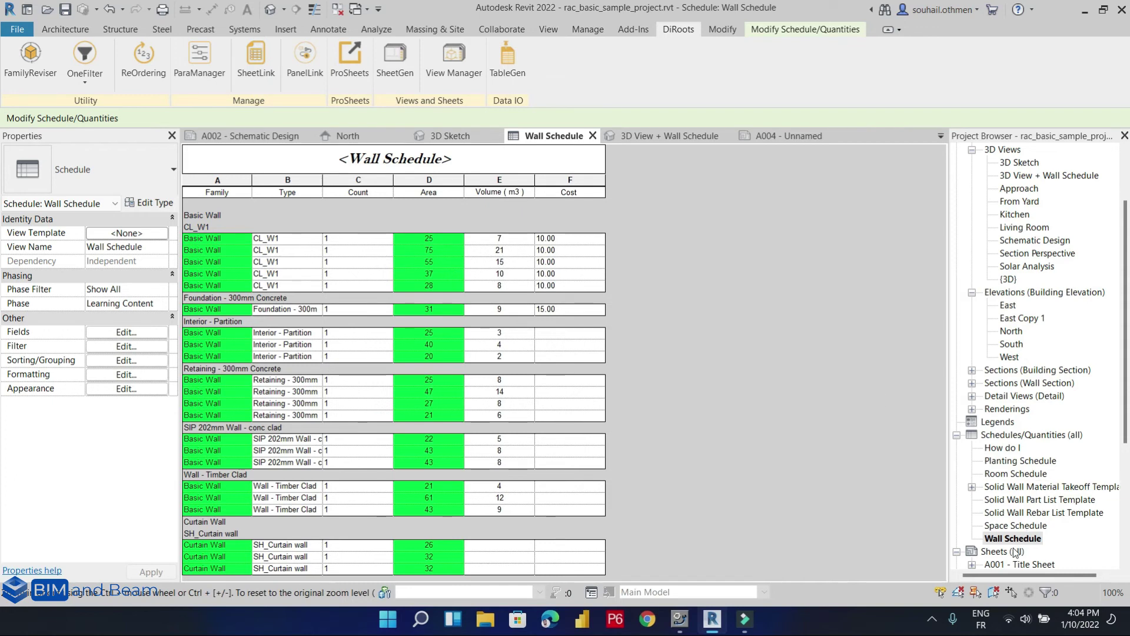
left_click(259, 81)
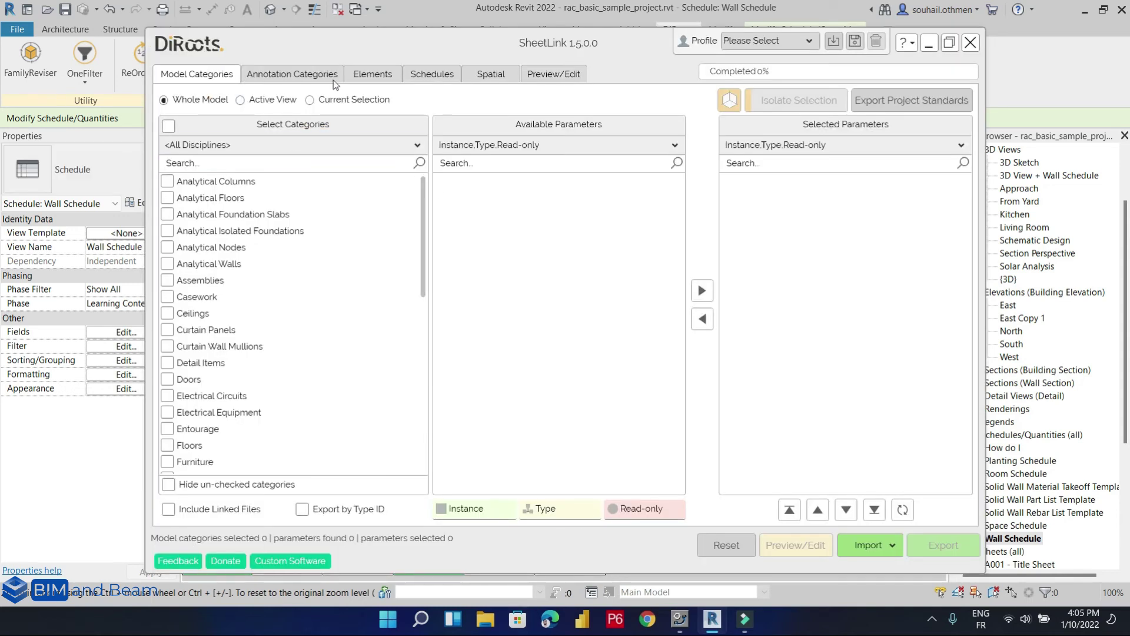
left_click(429, 75)
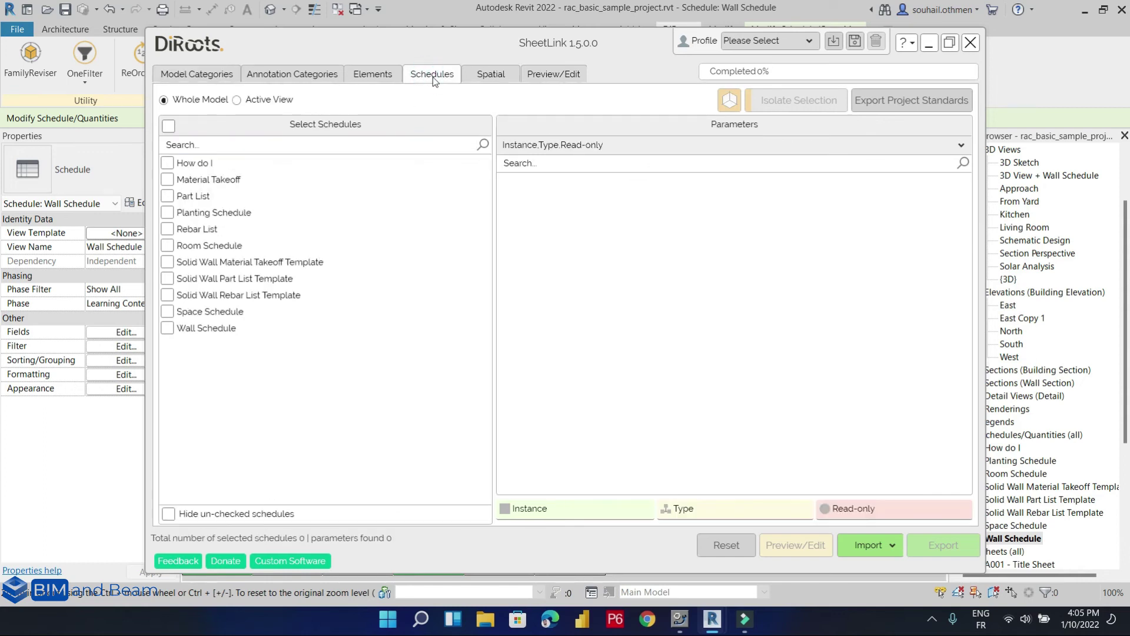
left_click(167, 327)
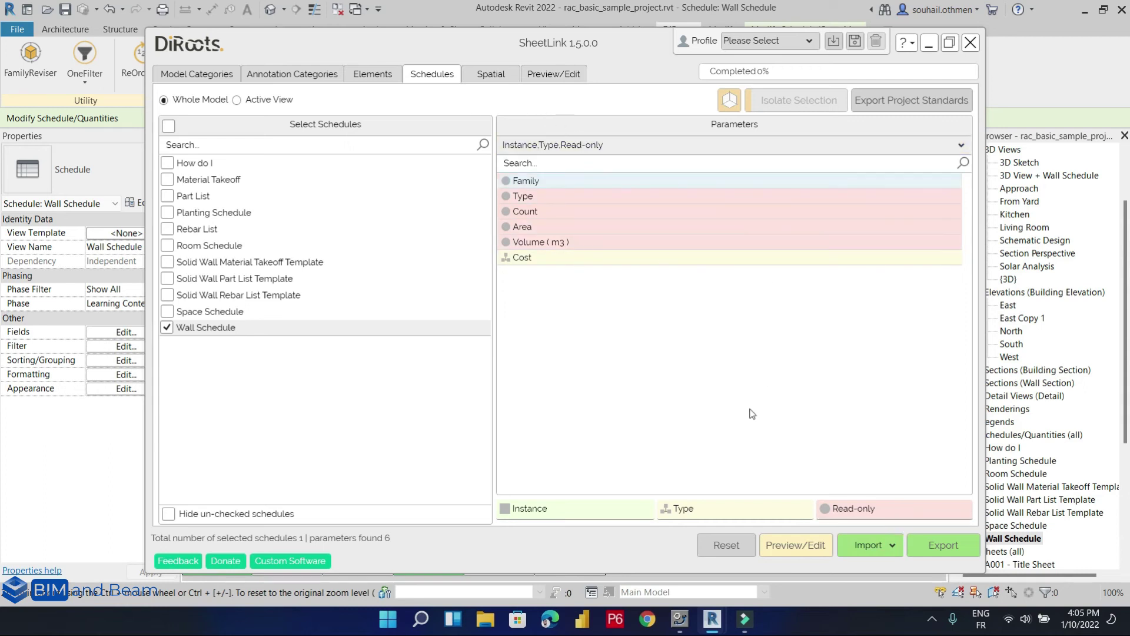
Preview the Wall Schedule data as an editable spreadsheet and look through its wall rows.
left_click(796, 543)
left_click(785, 537)
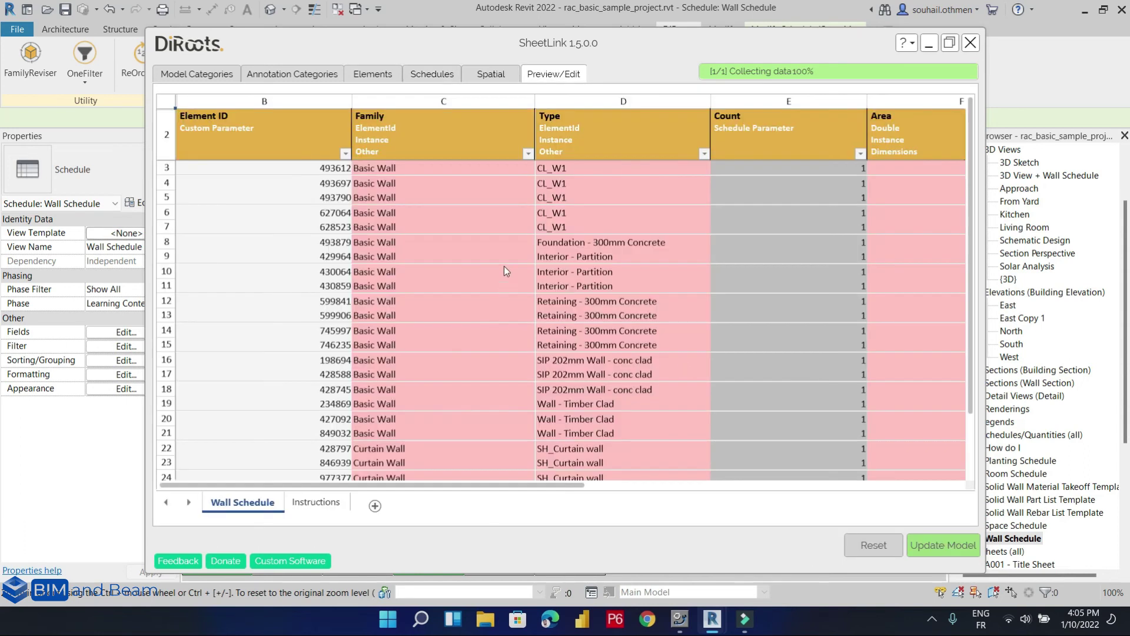
scroll(329, 224, "down", 2)
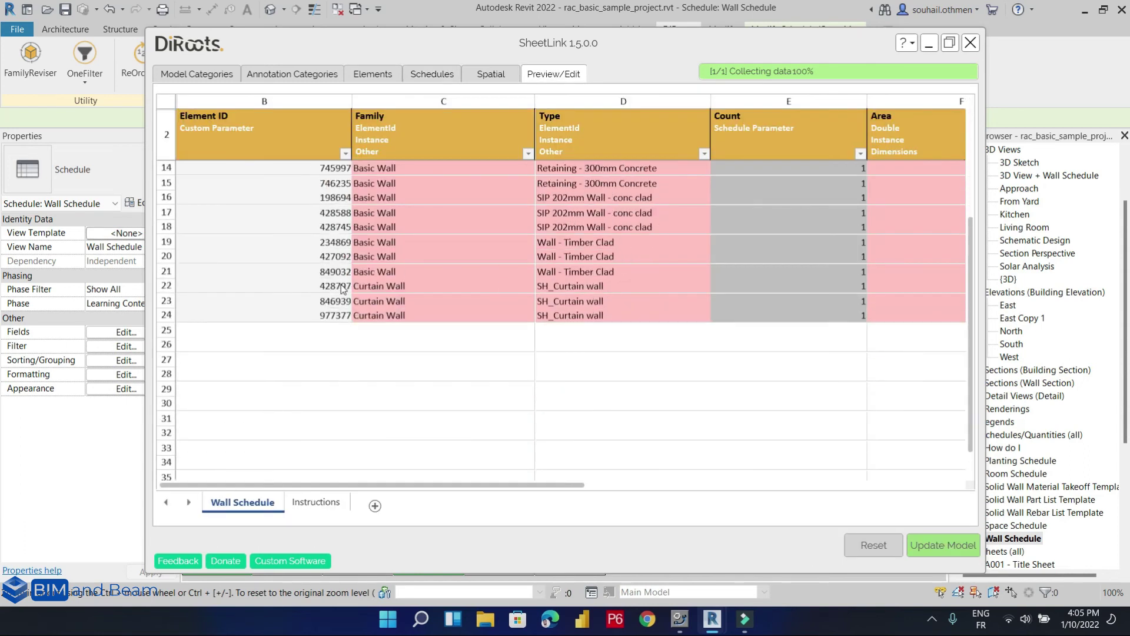
scroll(348, 288, "up", 2)
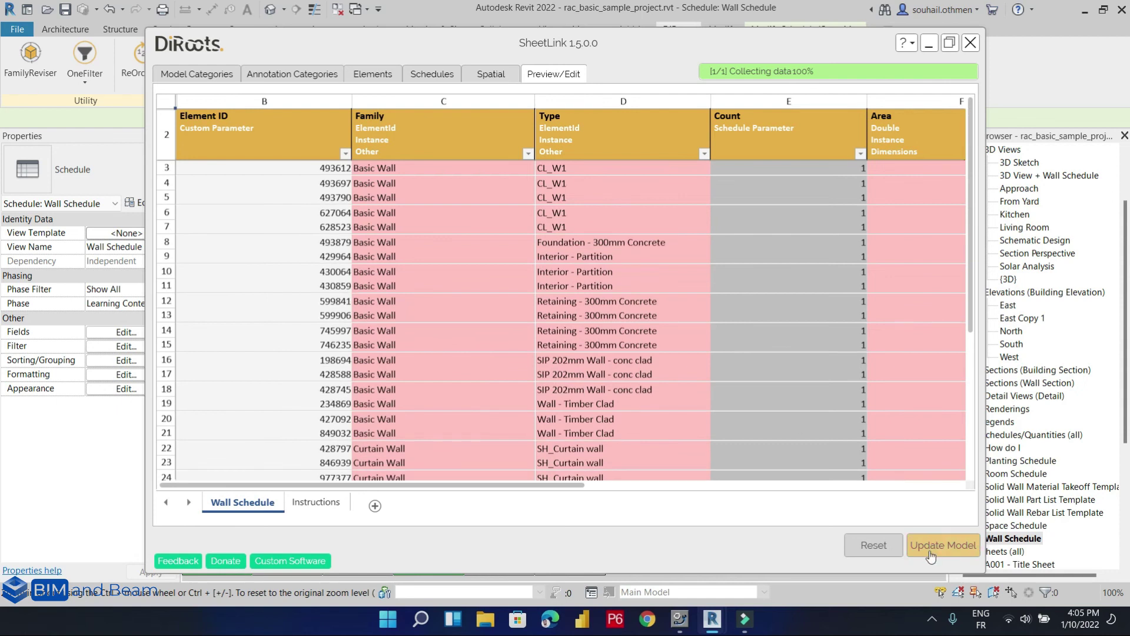